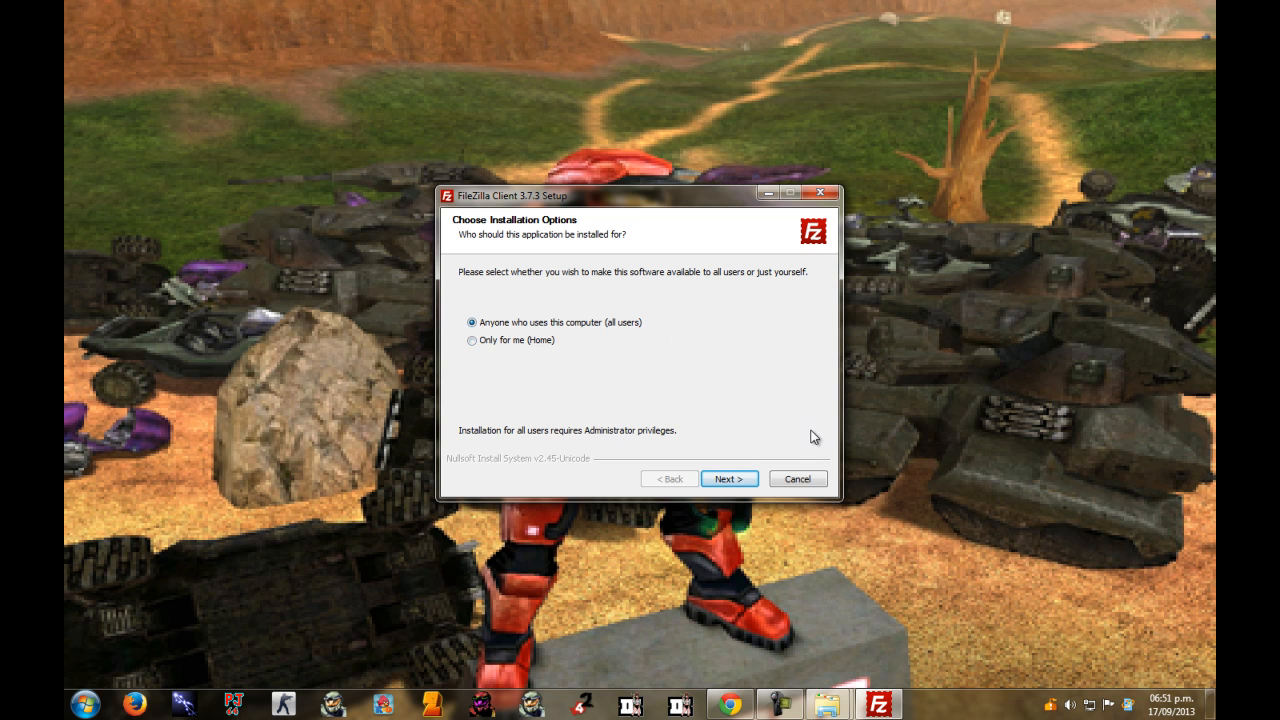
# Set FileZilla Client 3.7.3 to install for anyone who uses this computer.
pyautogui.click(472, 341)
pyautogui.click(473, 323)
pyautogui.click(473, 324)
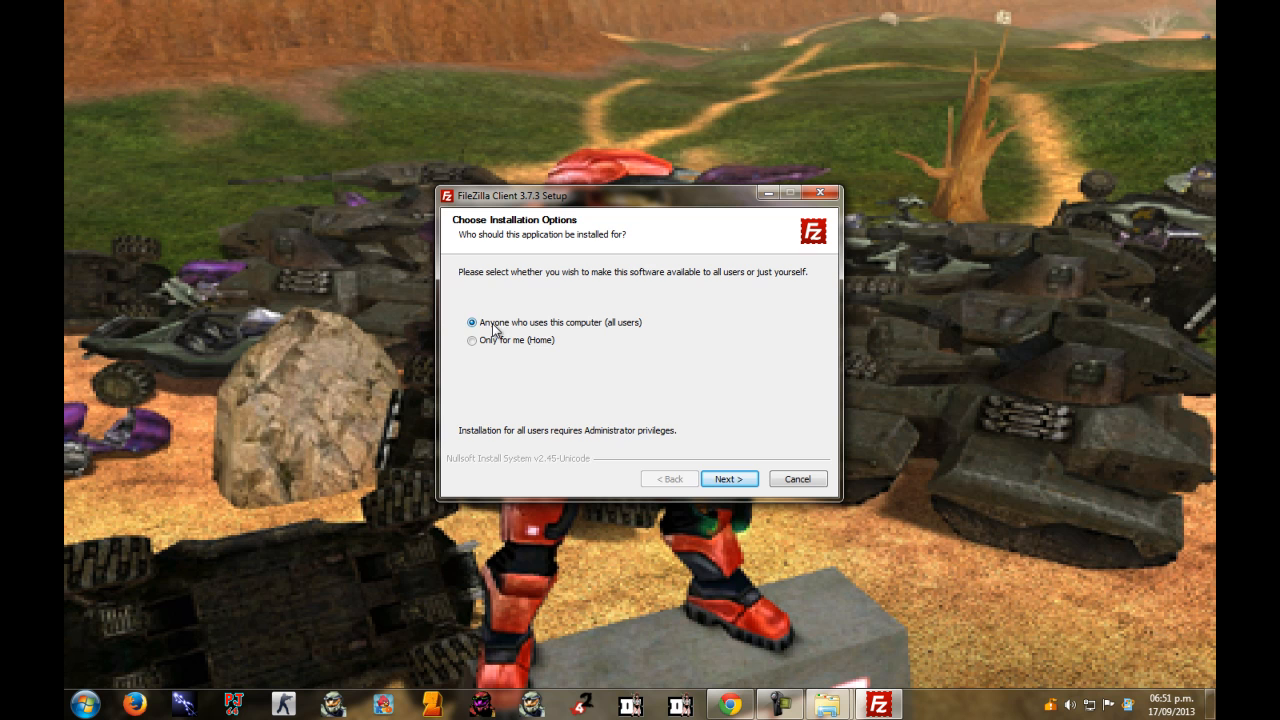
pyautogui.click(738, 481)
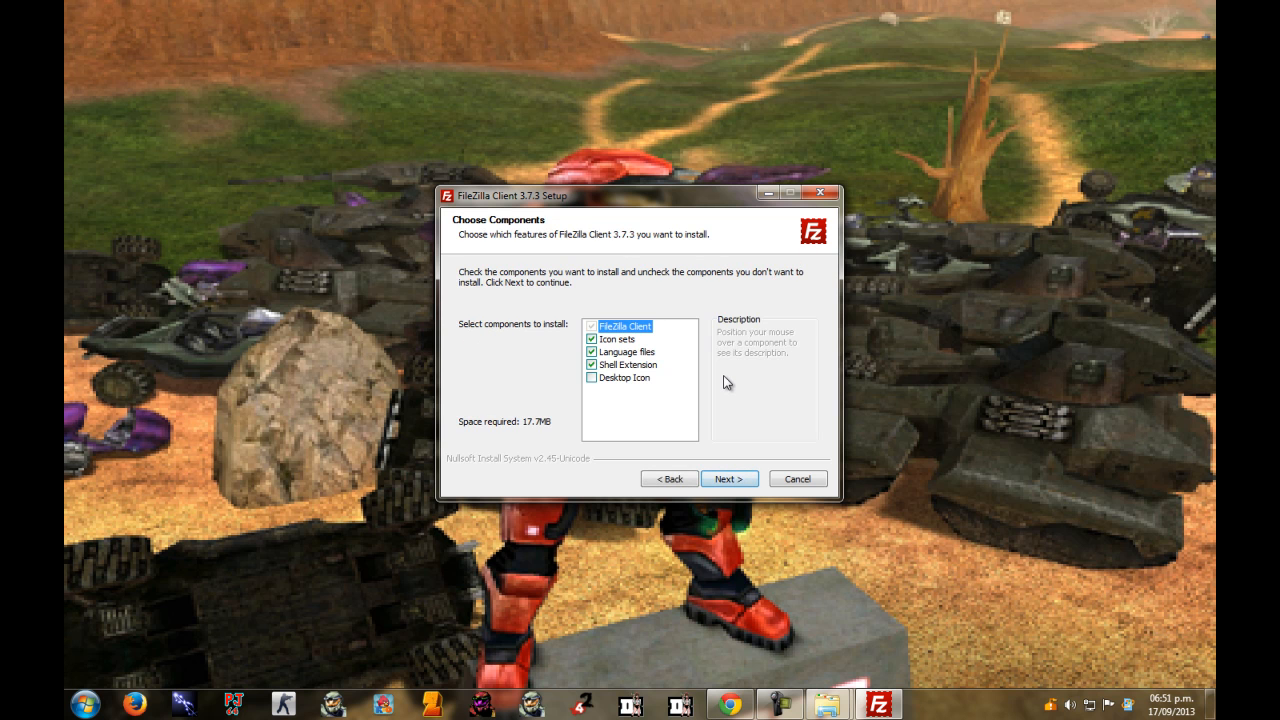
# Add the Desktop Icon, keep the Shell Extension, and accept the default install folder.
pyautogui.click(593, 378)
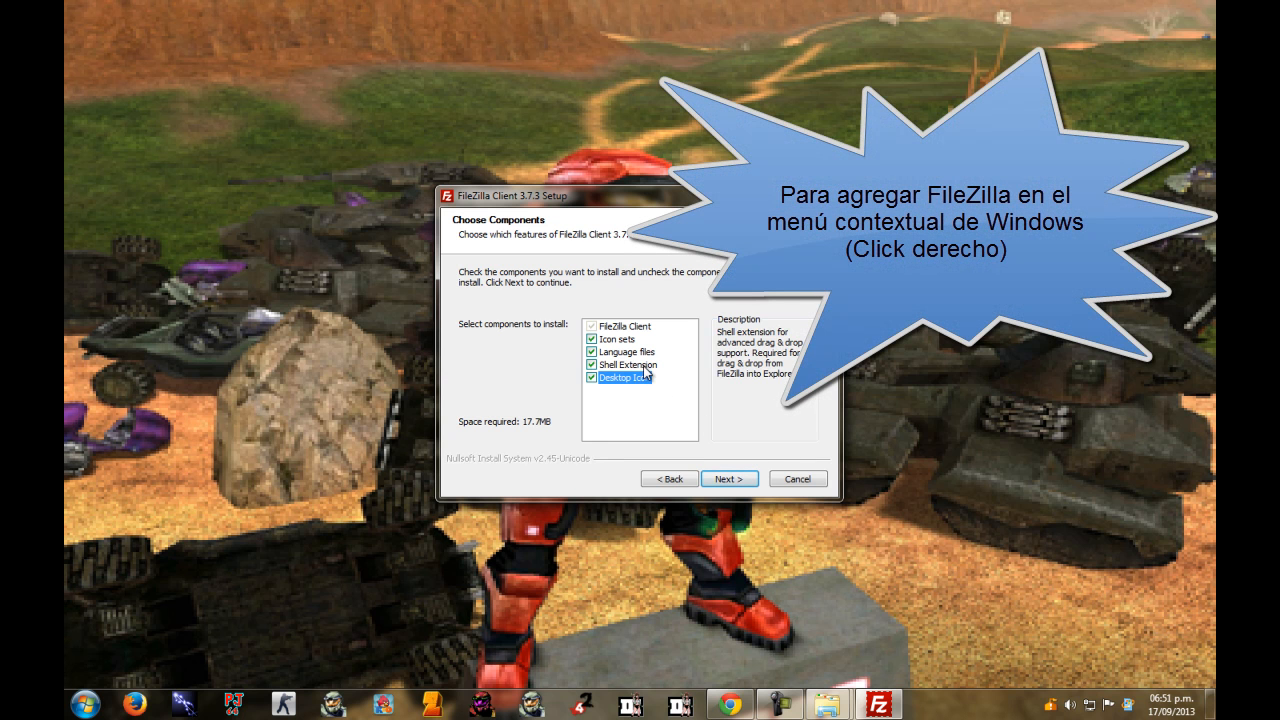
pyautogui.click(645, 366)
pyautogui.click(592, 366)
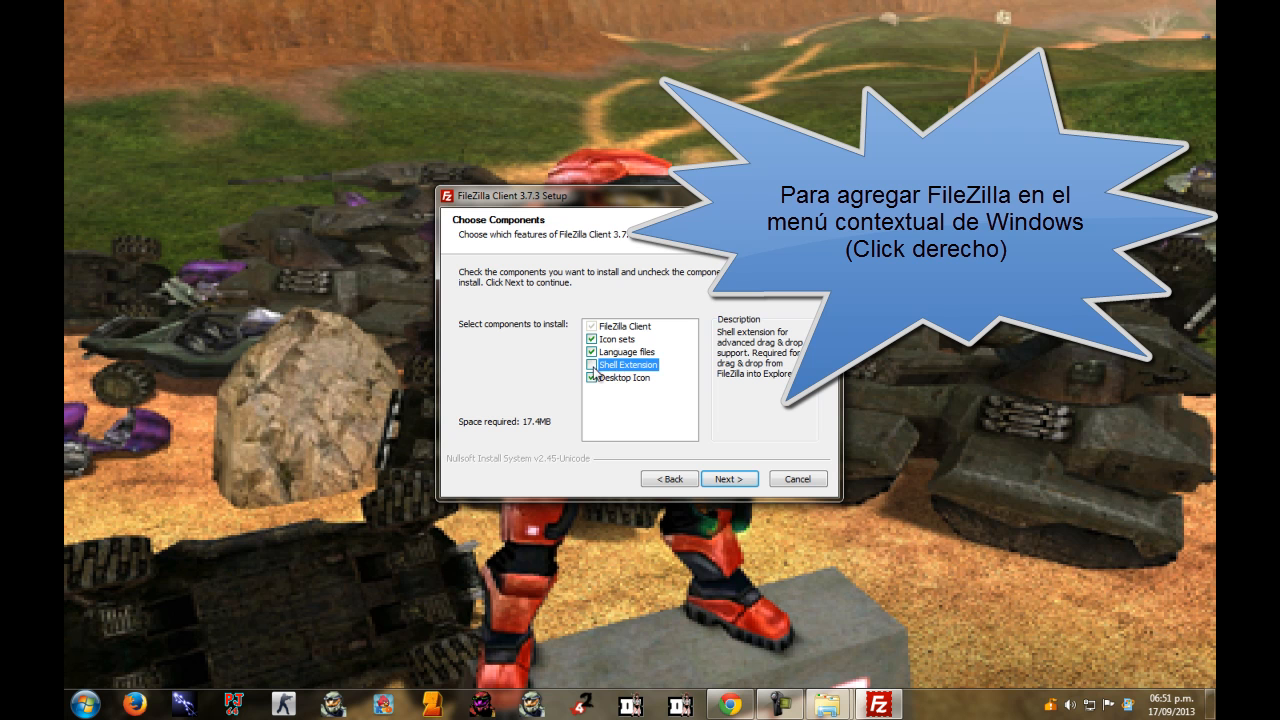
pyautogui.click(591, 366)
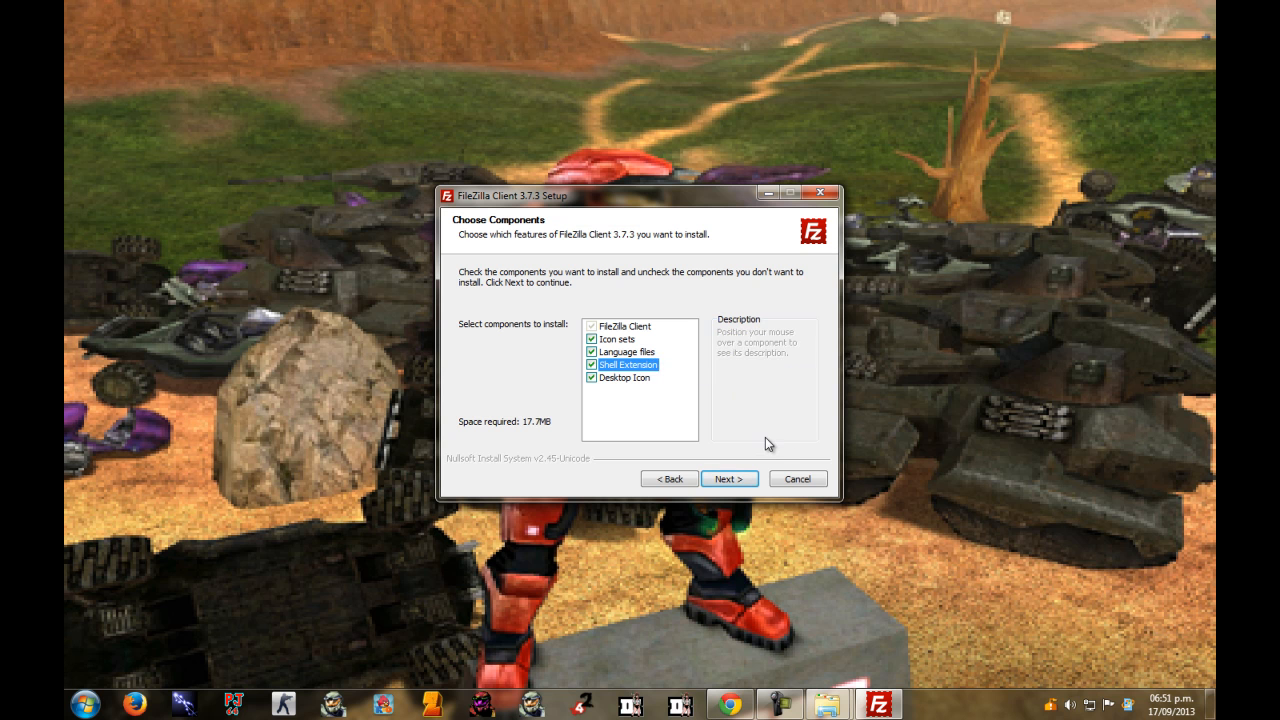
pyautogui.click(734, 481)
pyautogui.click(730, 479)
# Install FileZilla Client 3.7.3 and have it start when setup finishes.
pyautogui.click(734, 479)
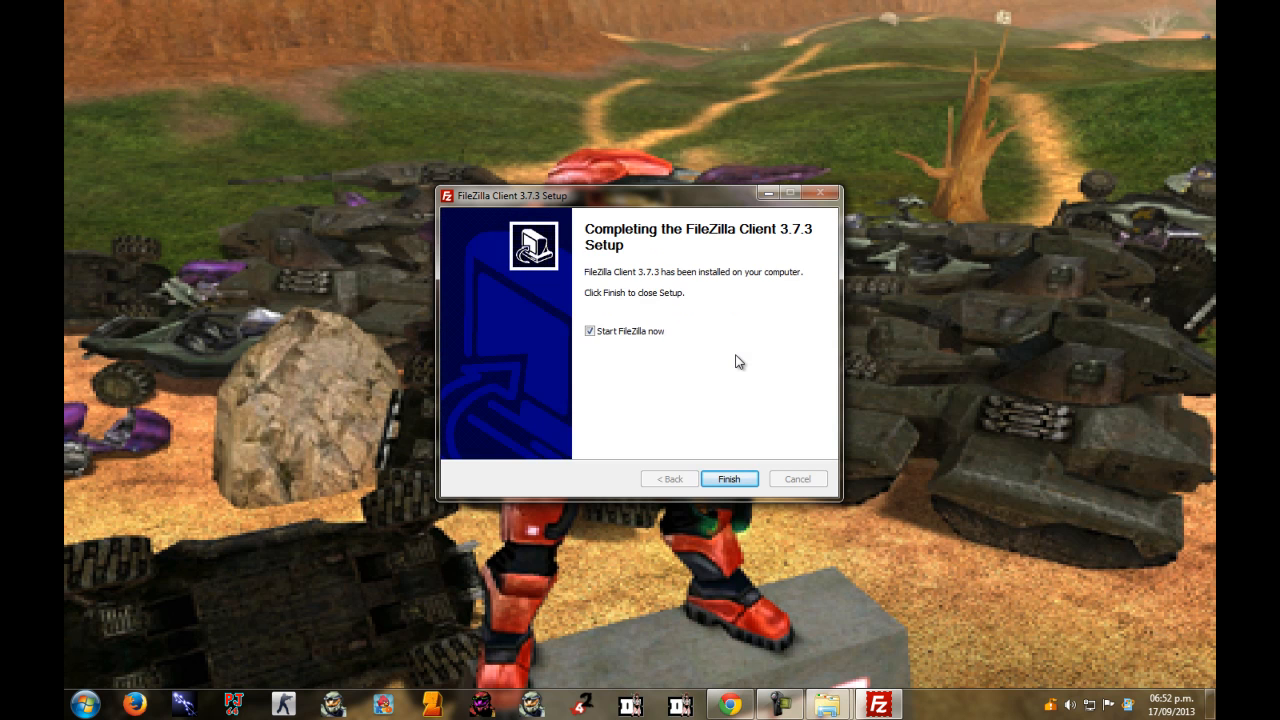
pyautogui.click(589, 332)
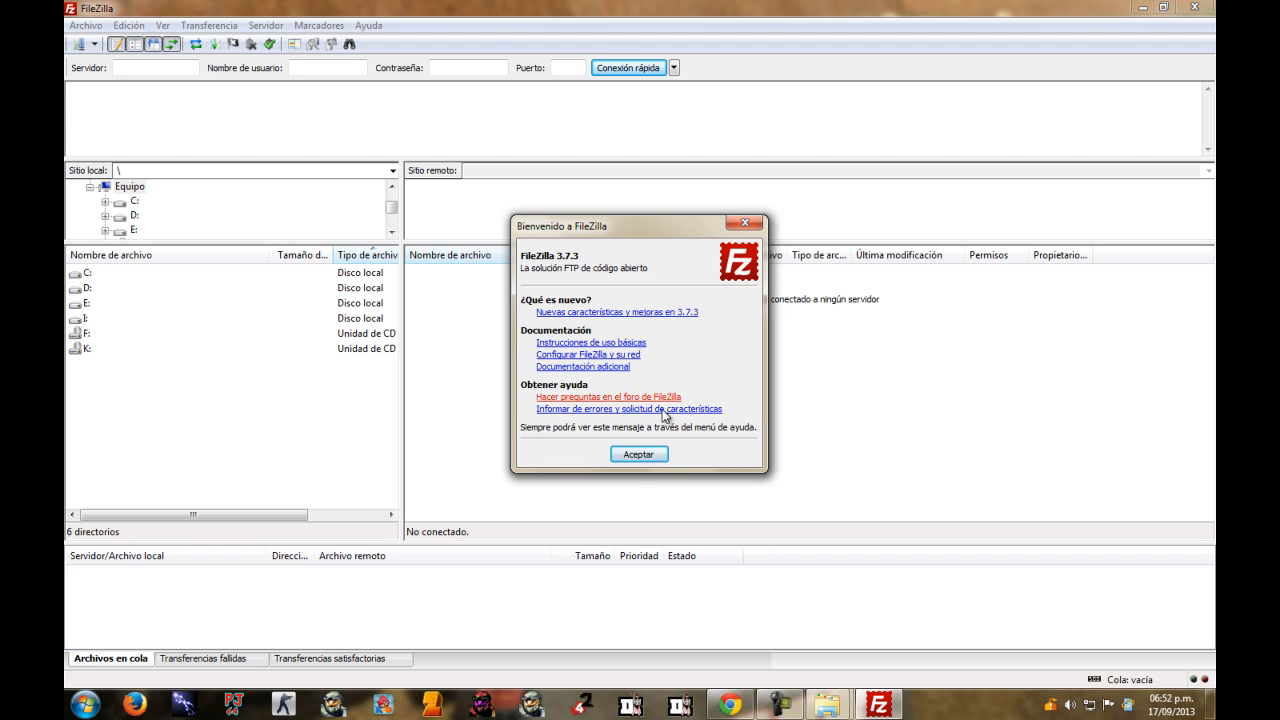
# Dismiss the welcome message and review the five saved sites in Site Manager.
pyautogui.click(640, 455)
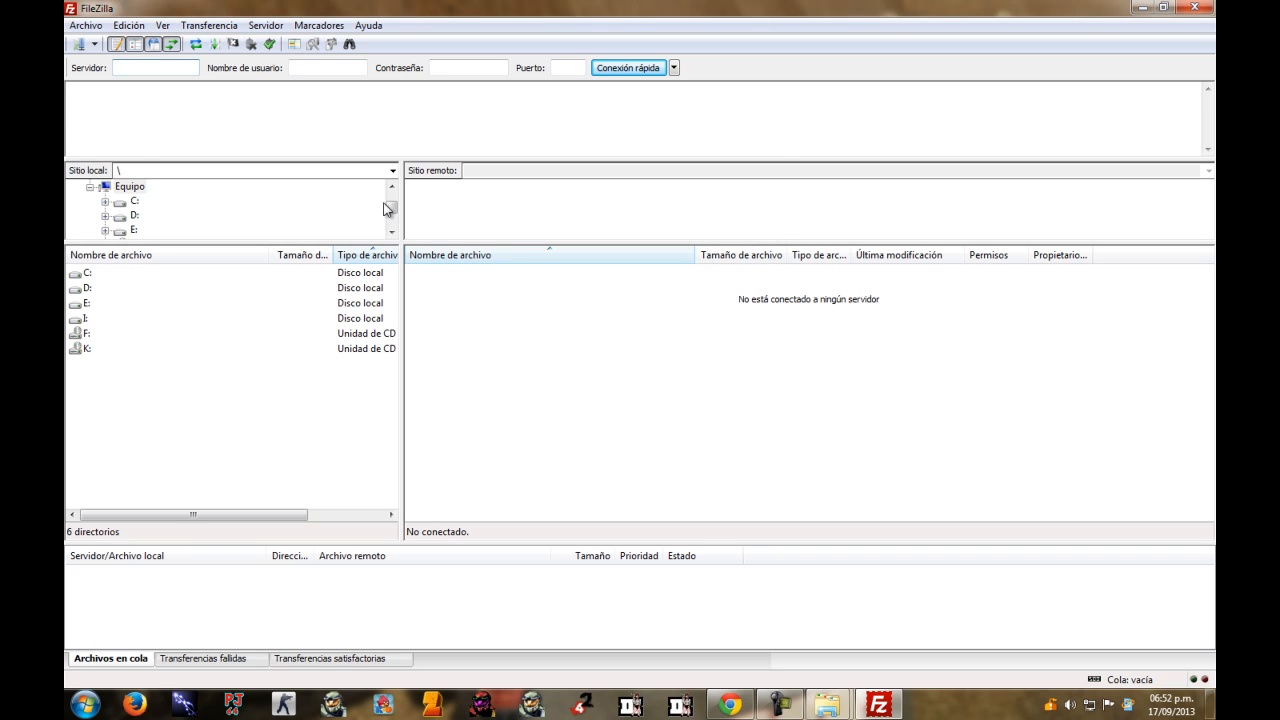
pyautogui.click(78, 45)
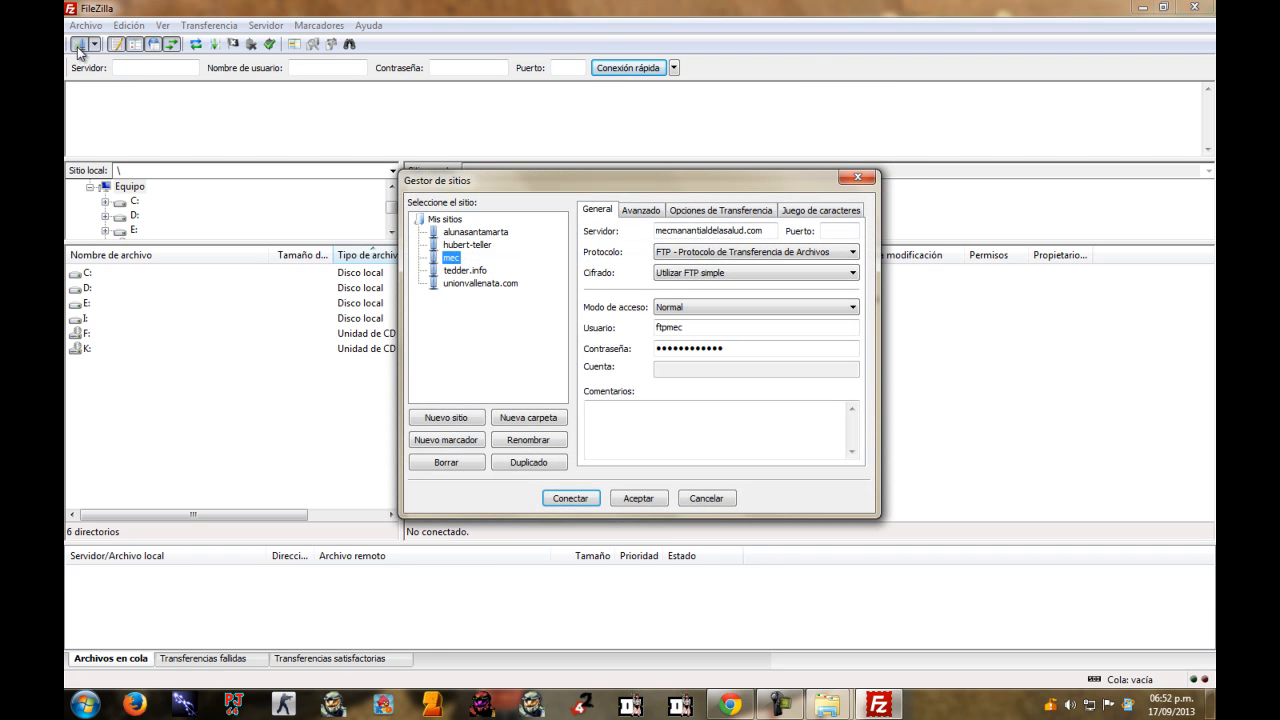
pyautogui.click(450, 233)
pyautogui.click(487, 284)
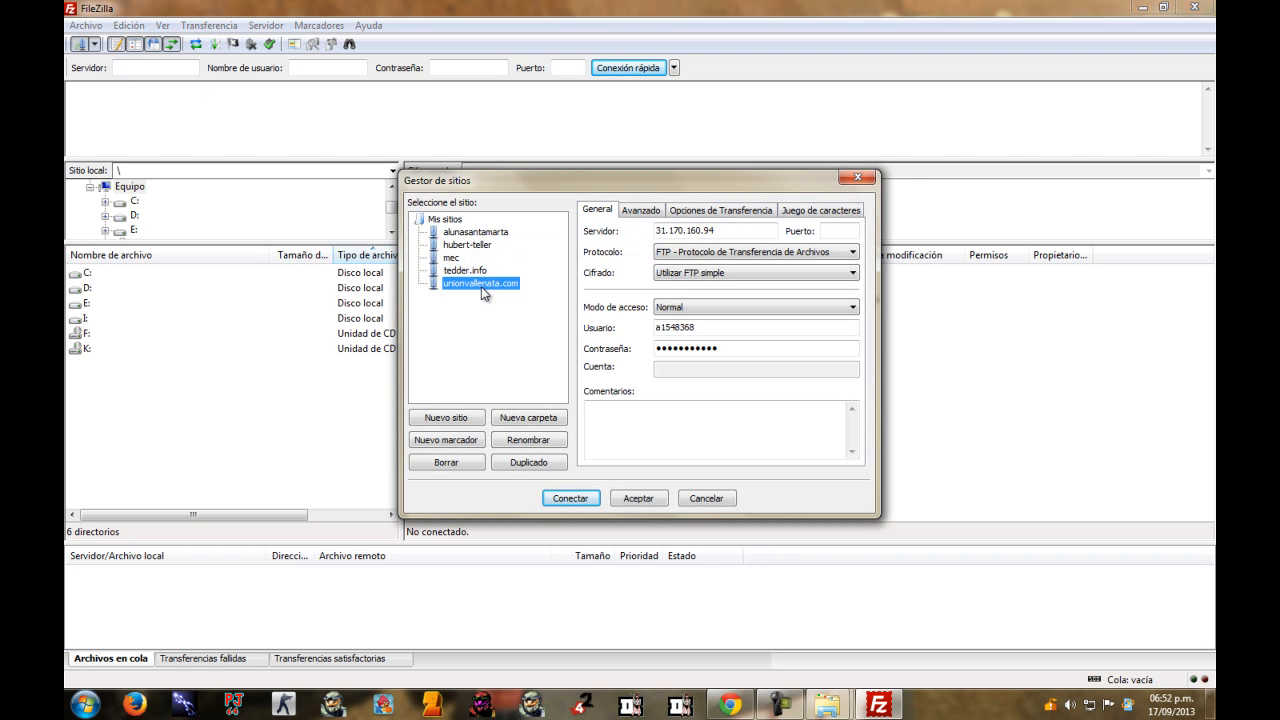
pyautogui.click(478, 271)
pyautogui.click(455, 257)
pyautogui.click(466, 245)
pyautogui.click(465, 232)
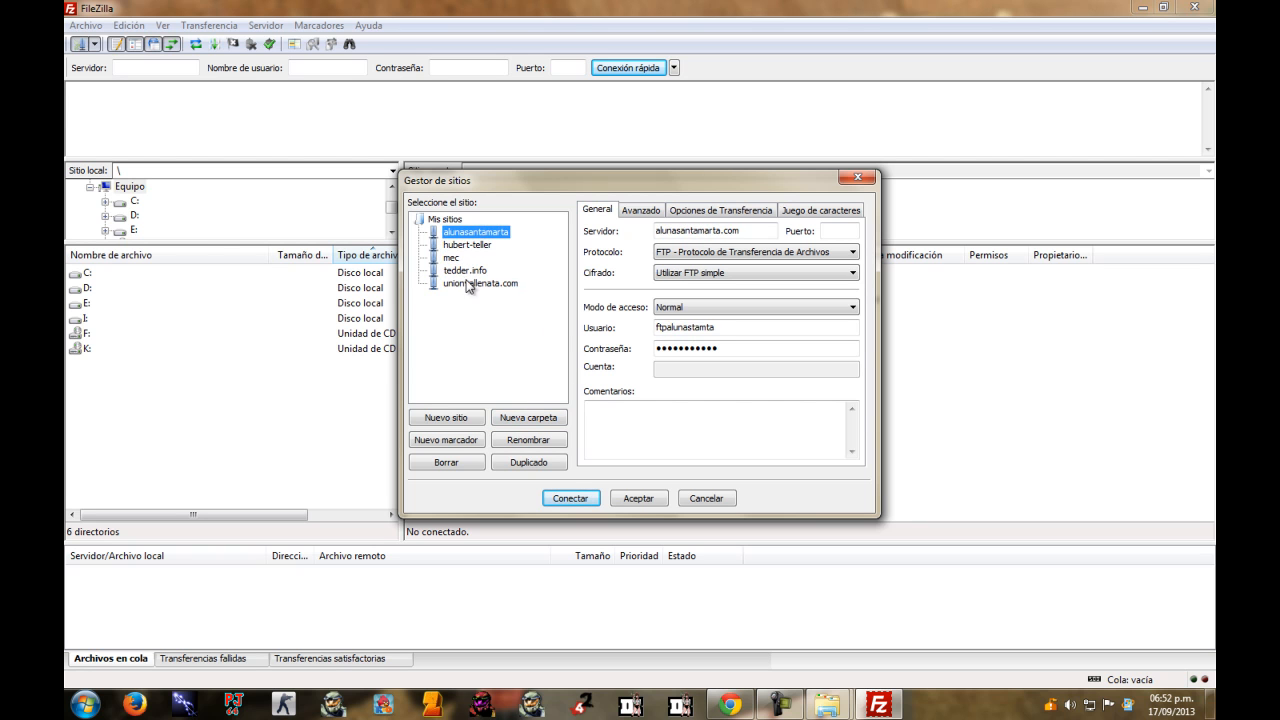
pyautogui.click(485, 284)
# Delete the unionvallenata.com, .info and mec saved sites.
pyautogui.click(447, 465)
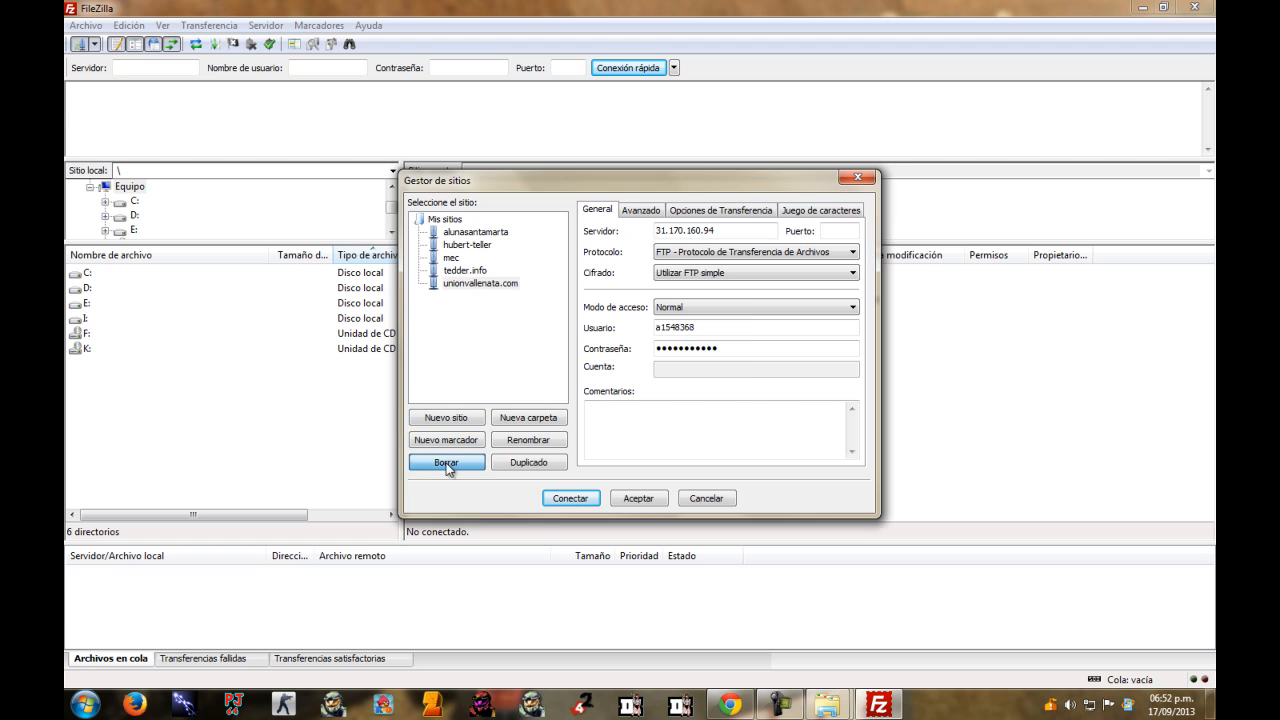
pyautogui.click(602, 376)
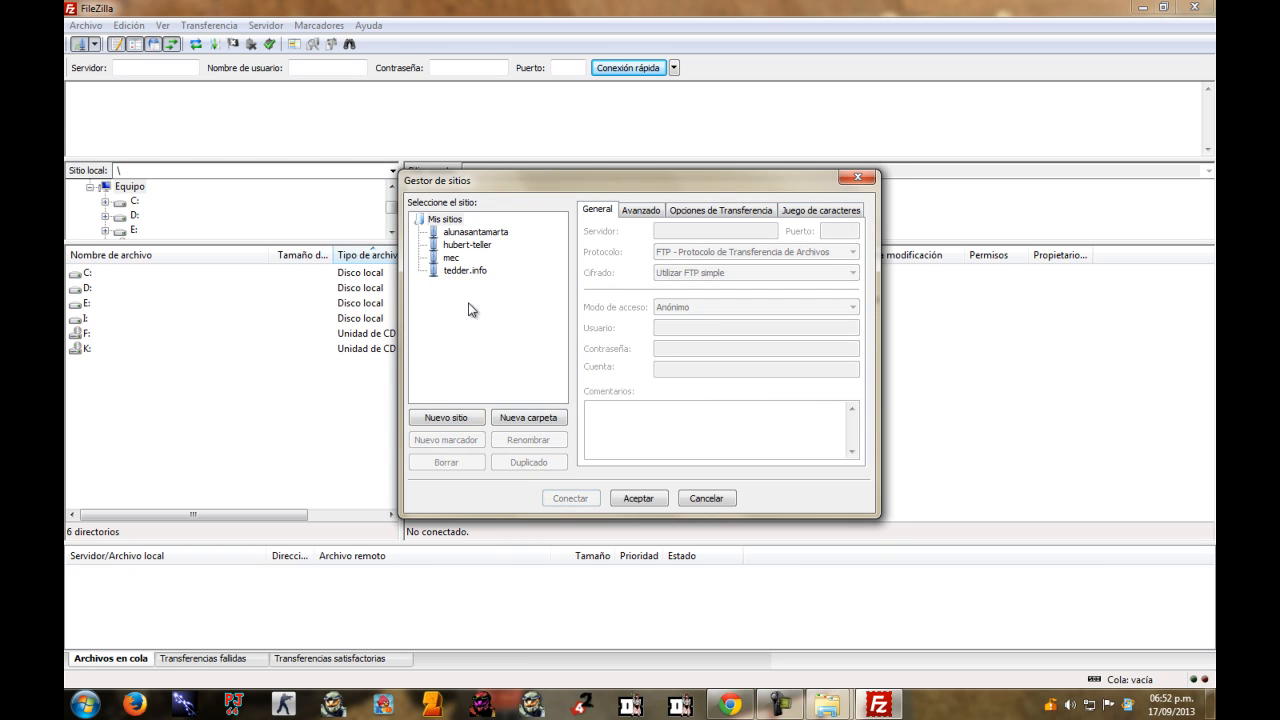
pyautogui.click(458, 271)
pyautogui.click(446, 462)
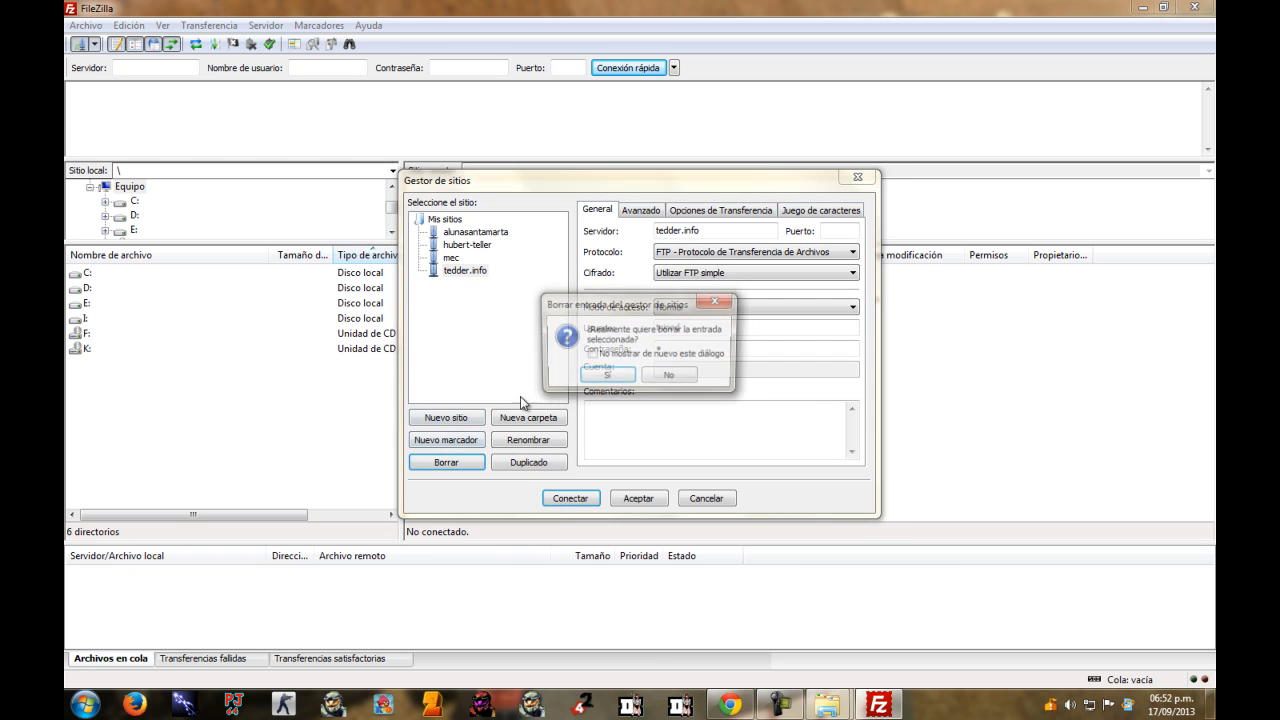
pyautogui.click(607, 375)
pyautogui.click(450, 258)
pyautogui.click(446, 462)
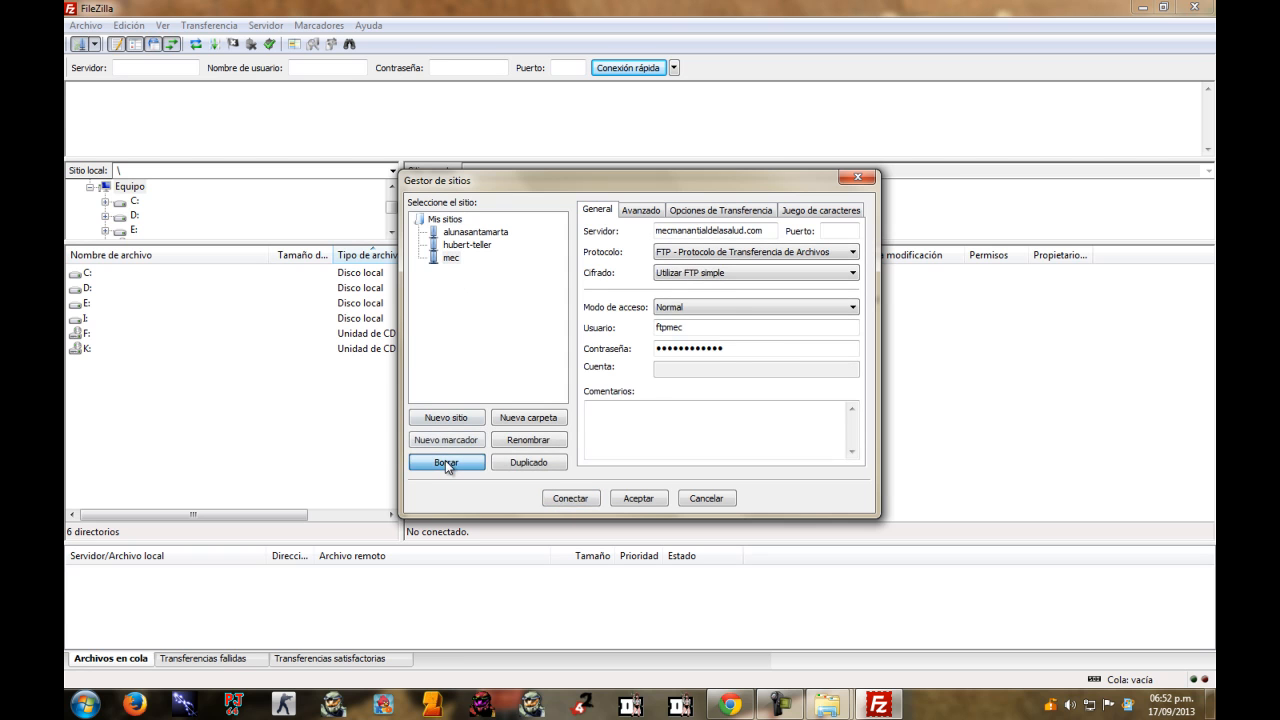
pyautogui.click(605, 375)
# Delete the last two saved sites, including alunasantamarta, and add a new site under Mis sitios.
pyautogui.click(462, 246)
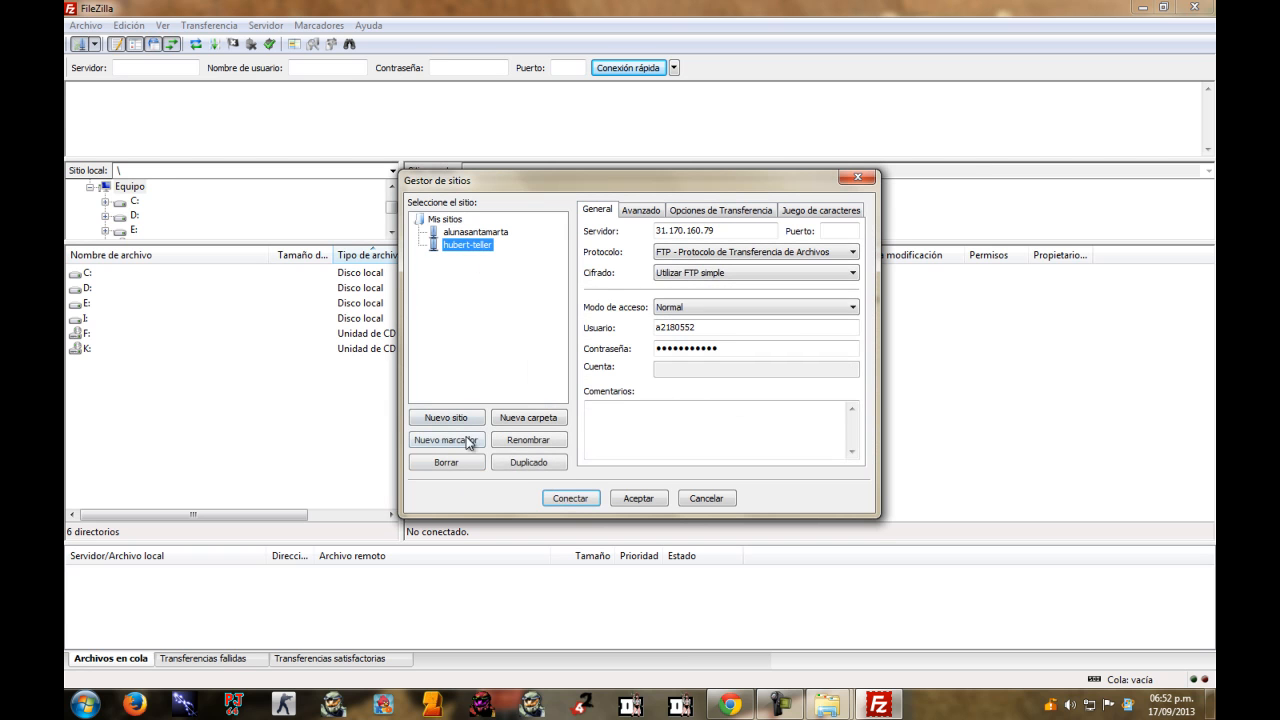
pyautogui.click(446, 462)
pyautogui.press('Return')
pyautogui.click(475, 231)
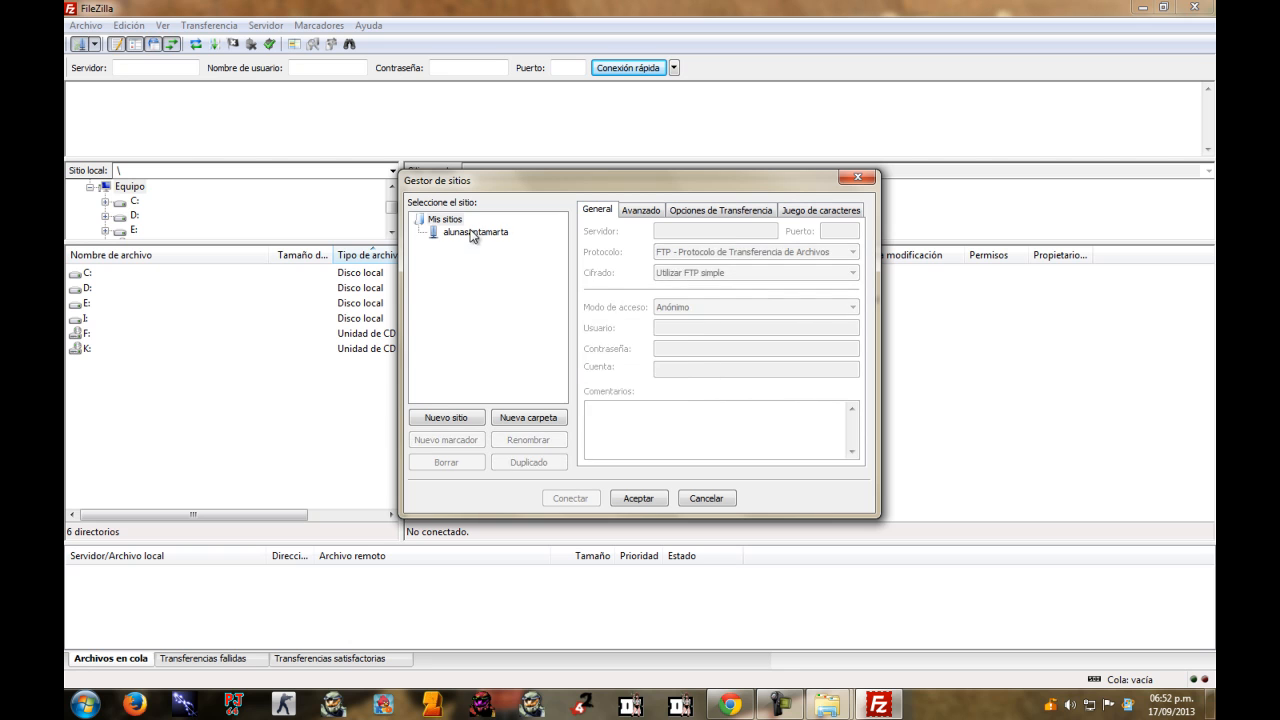
pyautogui.click(446, 462)
pyautogui.click(600, 380)
pyautogui.click(442, 225)
pyautogui.click(446, 418)
# Name the new site mi-primera-web.
pyautogui.write('mi-primera-web')
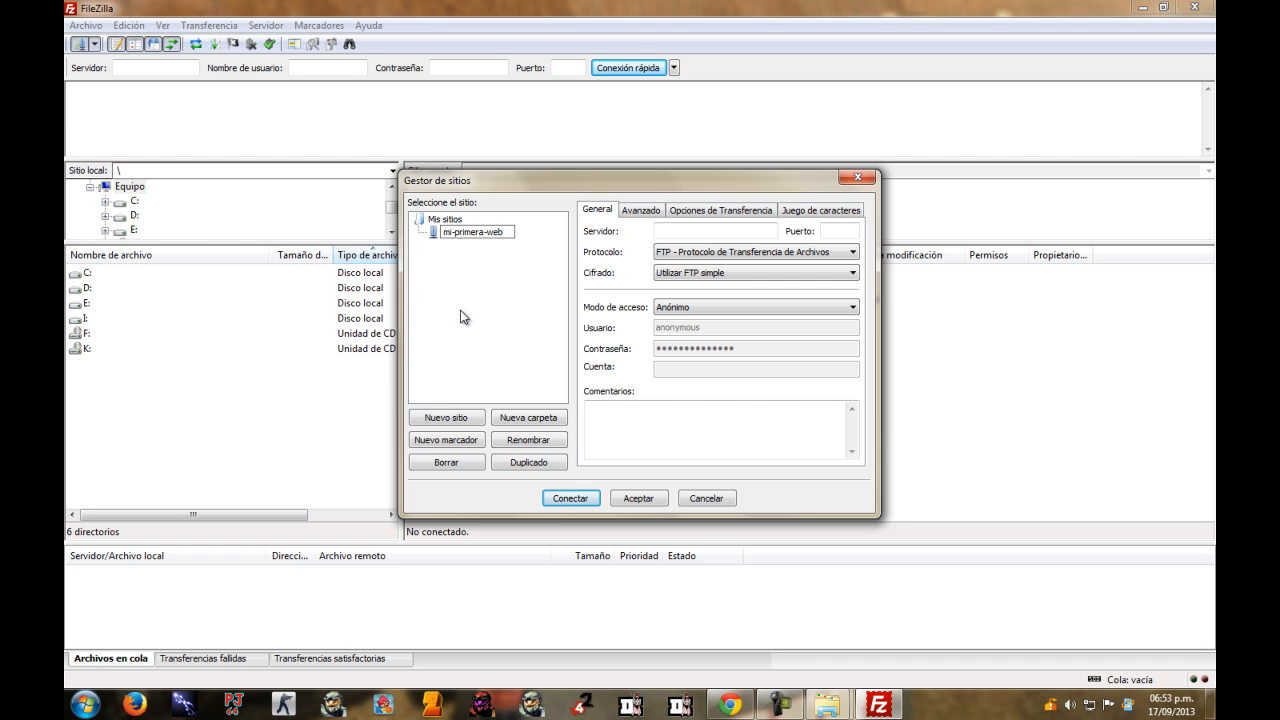
pyautogui.press('Return')
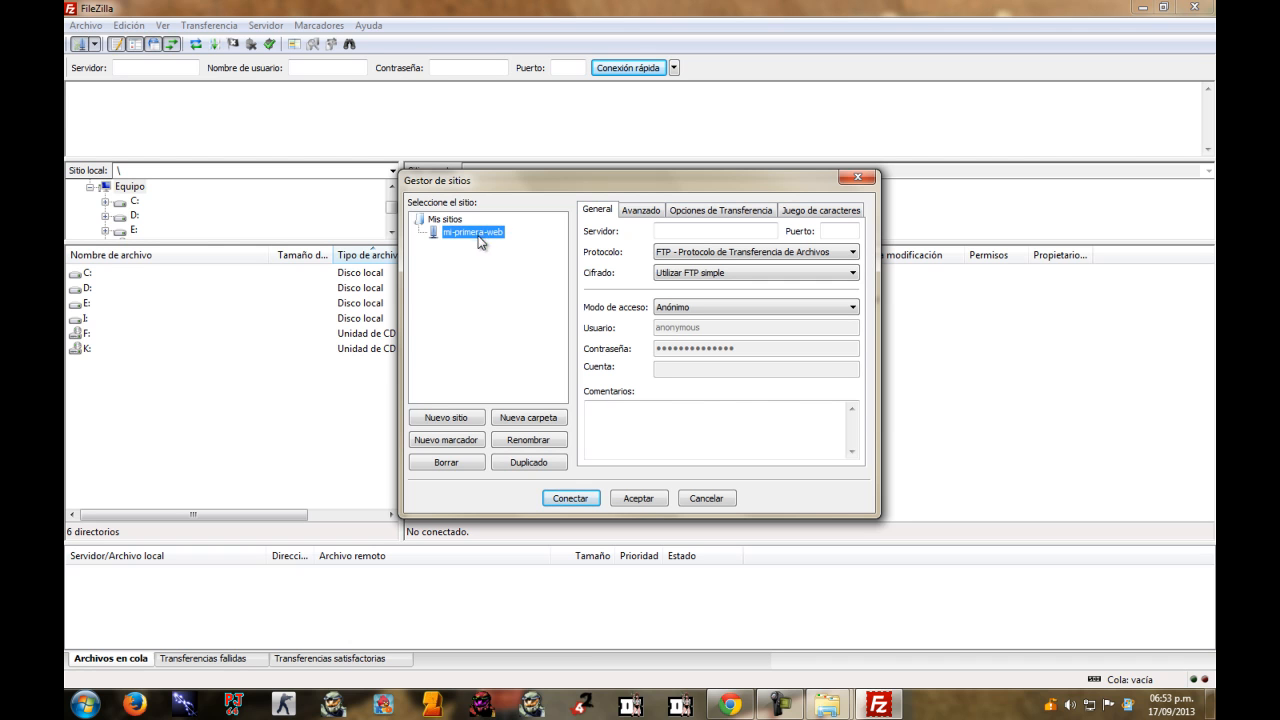
pyautogui.click(669, 231)
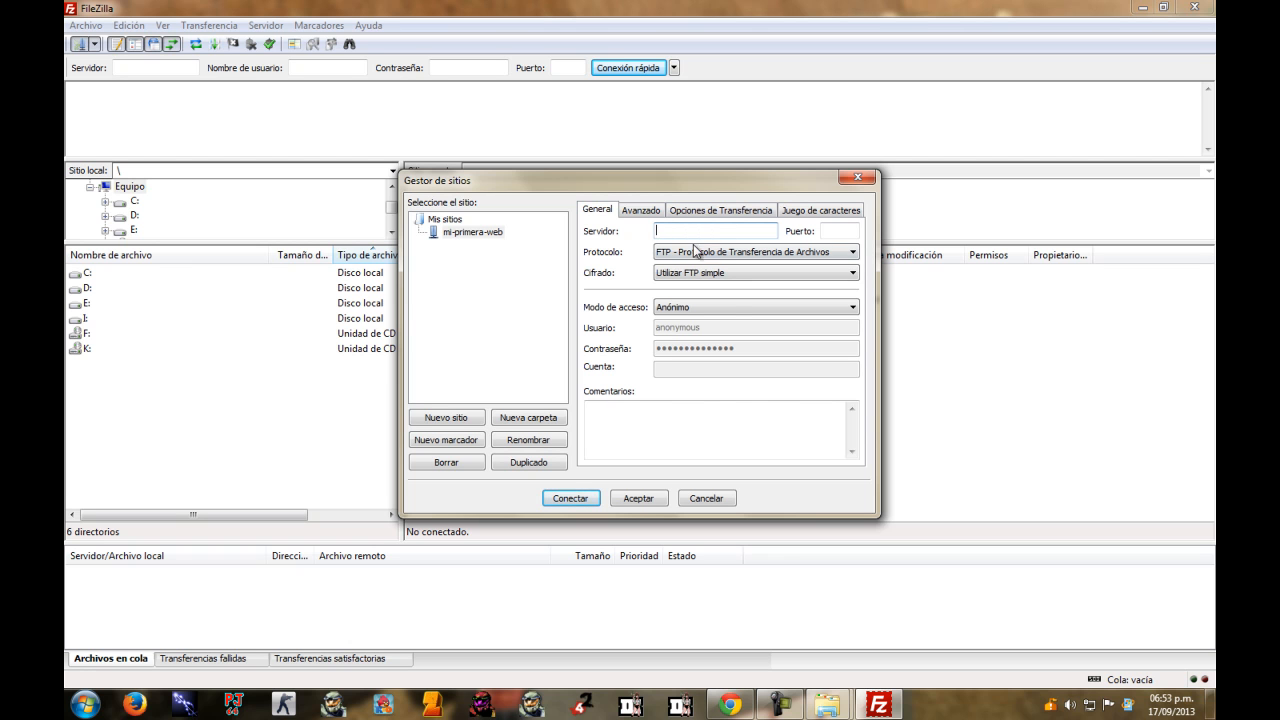
# Set access mode to Normal and clear the default anonymous user and password.
pyautogui.click(727, 309)
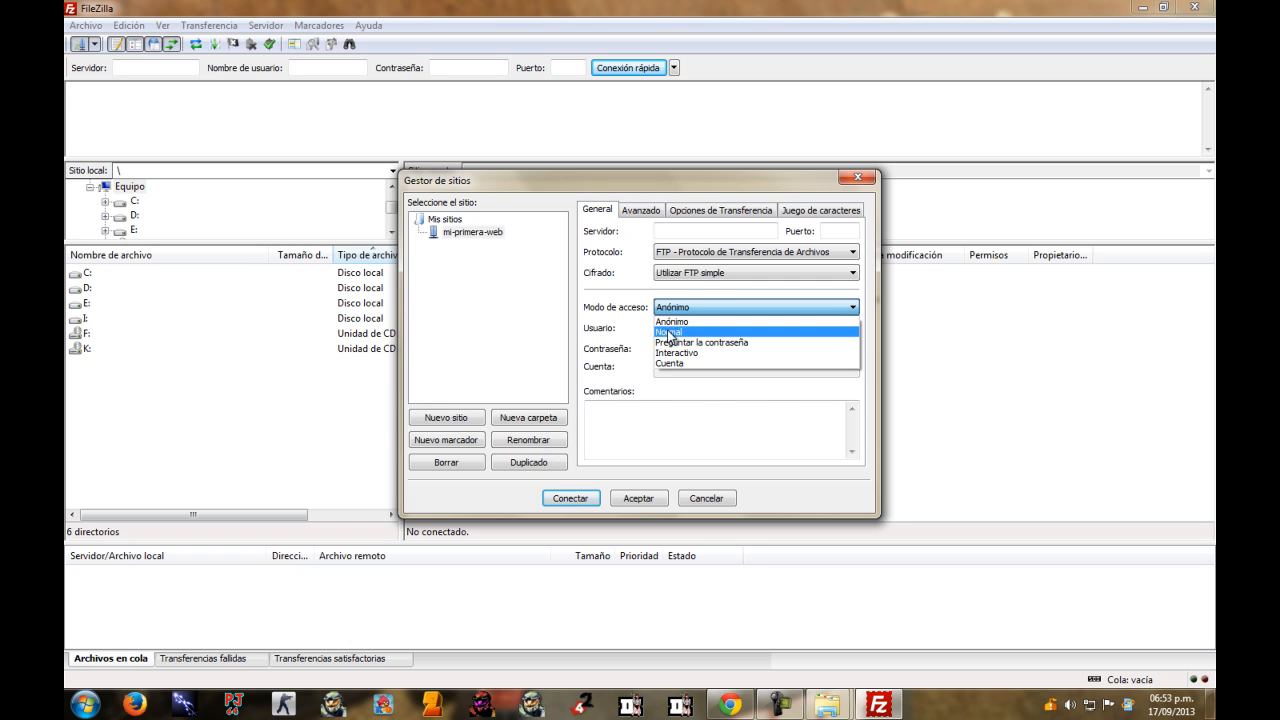
pyautogui.click(700, 331)
pyautogui.moveTo(730, 329); pyautogui.dragTo(615, 346)
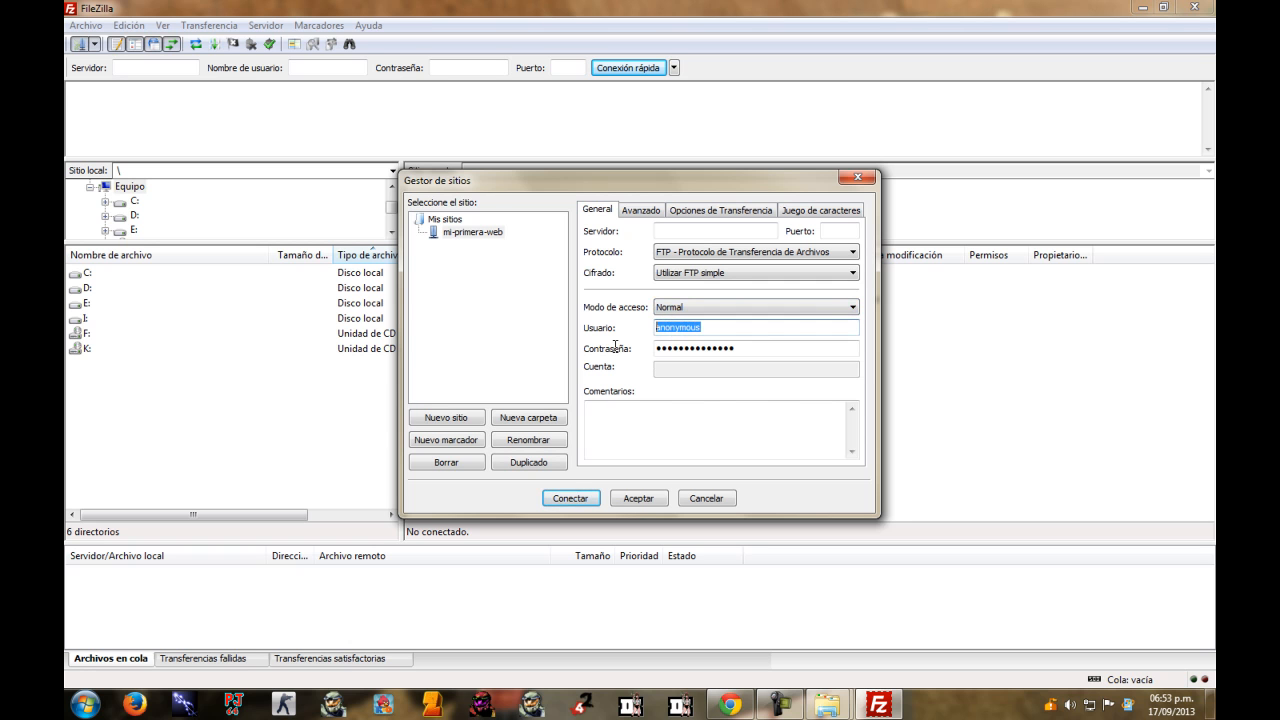
pyautogui.press('BackSpace')
pyautogui.moveTo(766, 346); pyautogui.dragTo(594, 357)
pyautogui.press('BackSpace')
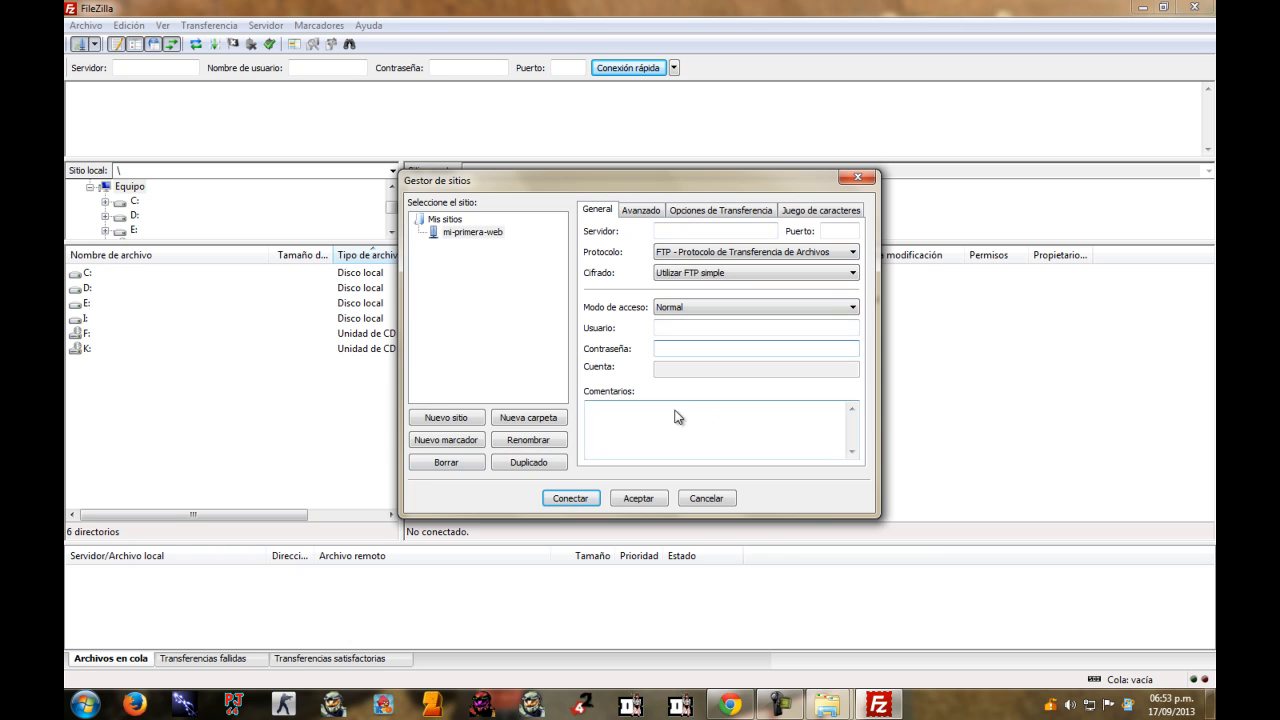
pyautogui.click(734, 708)
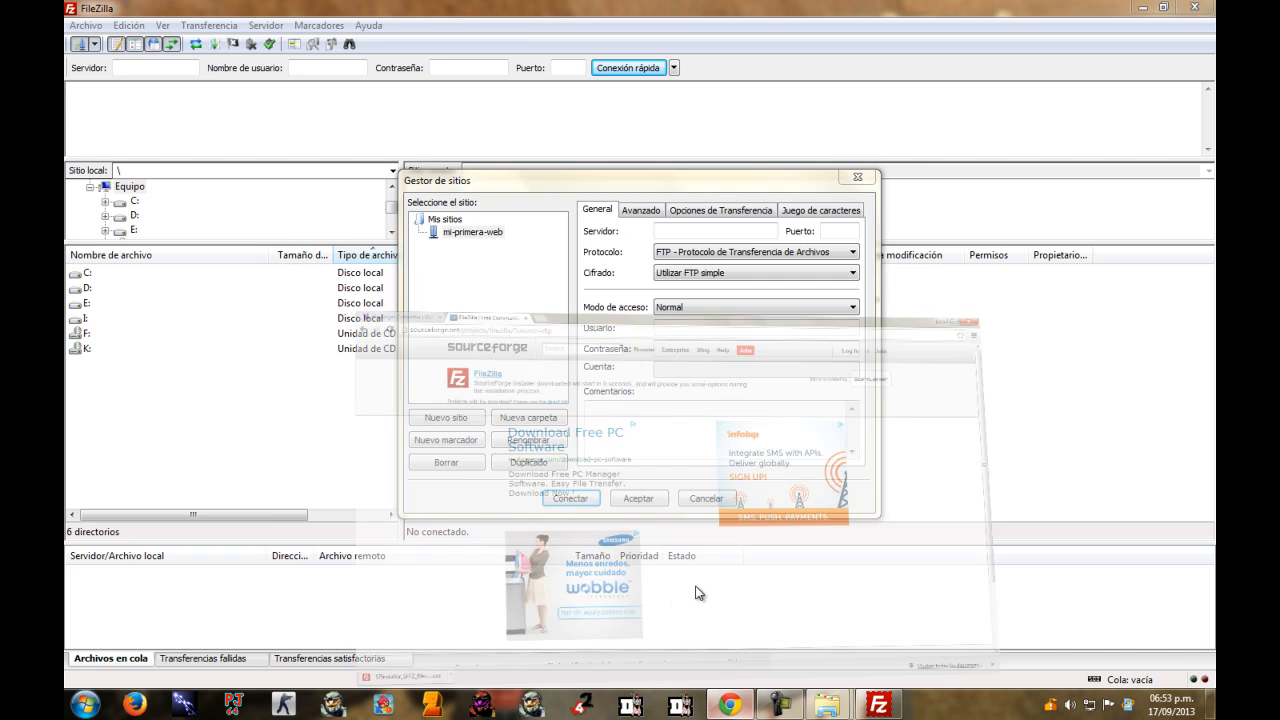
# Close the SourceForge download tab and open Acceso FTP from the cPanel Archivos section.
pyautogui.click(366, 10)
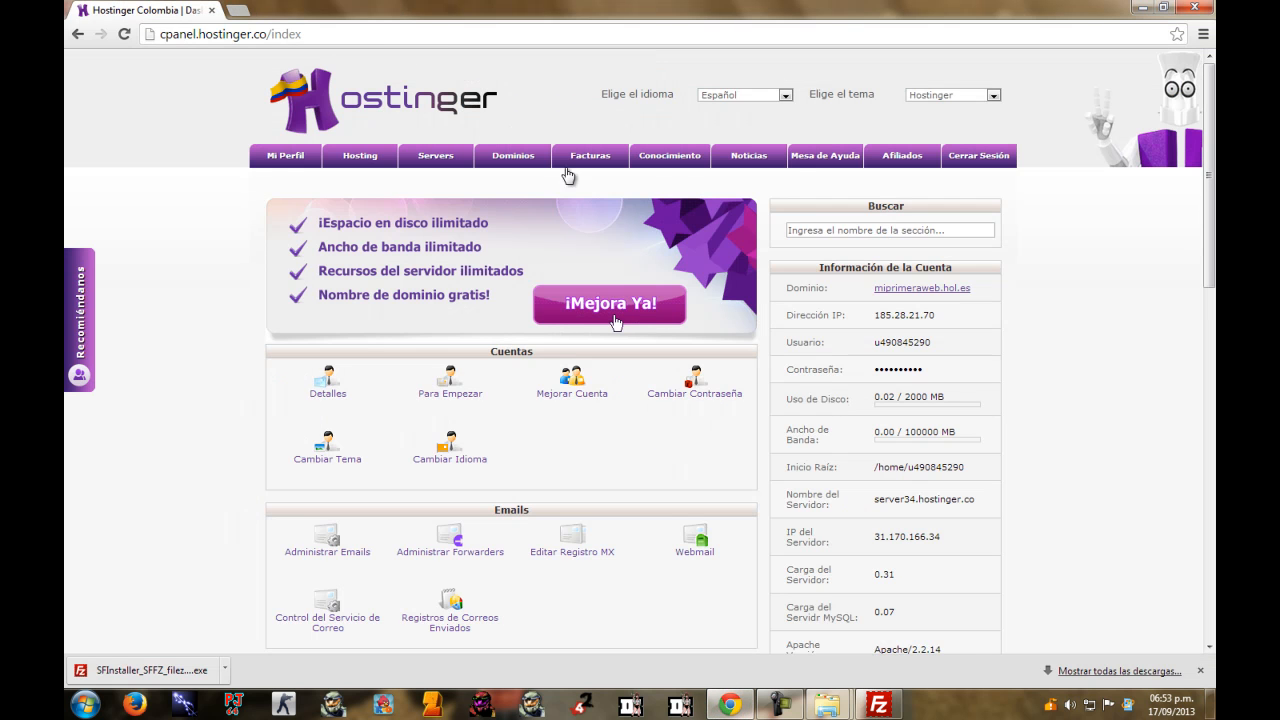
pyautogui.scroll(-2, 615, 133)
pyautogui.scroll(2, 615, 133)
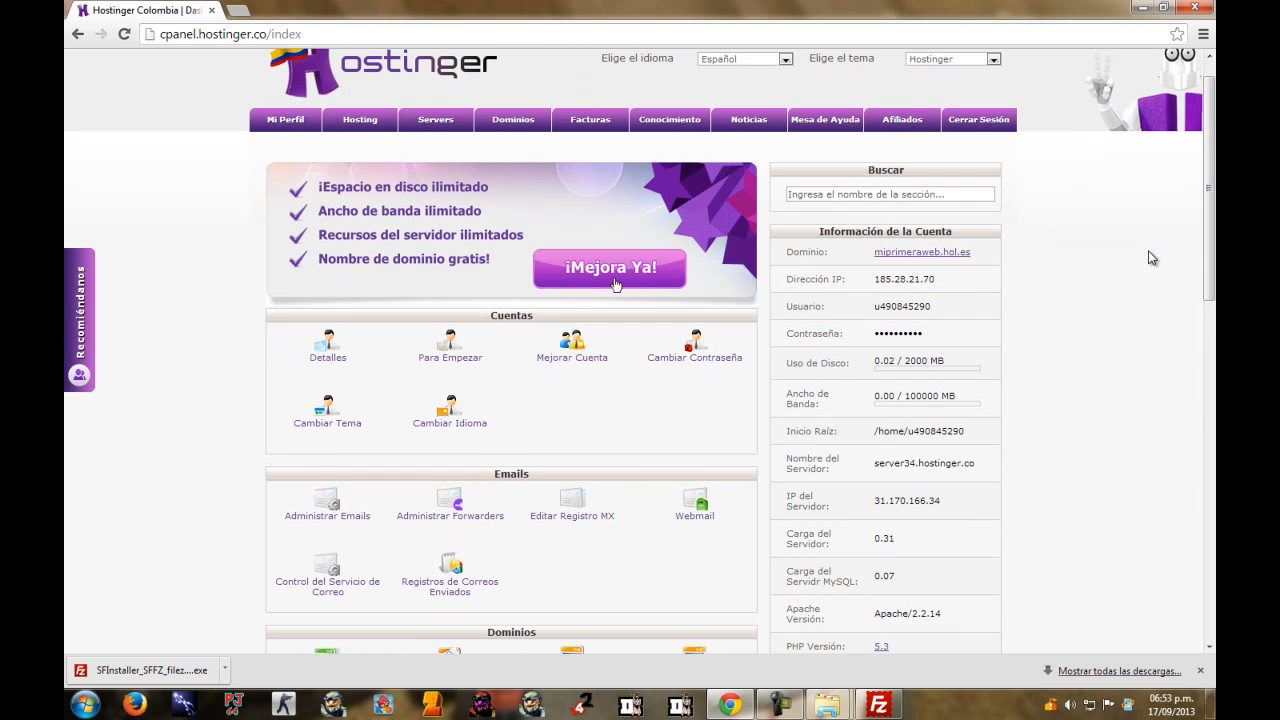
pyautogui.scroll(-1, 1149, 262)
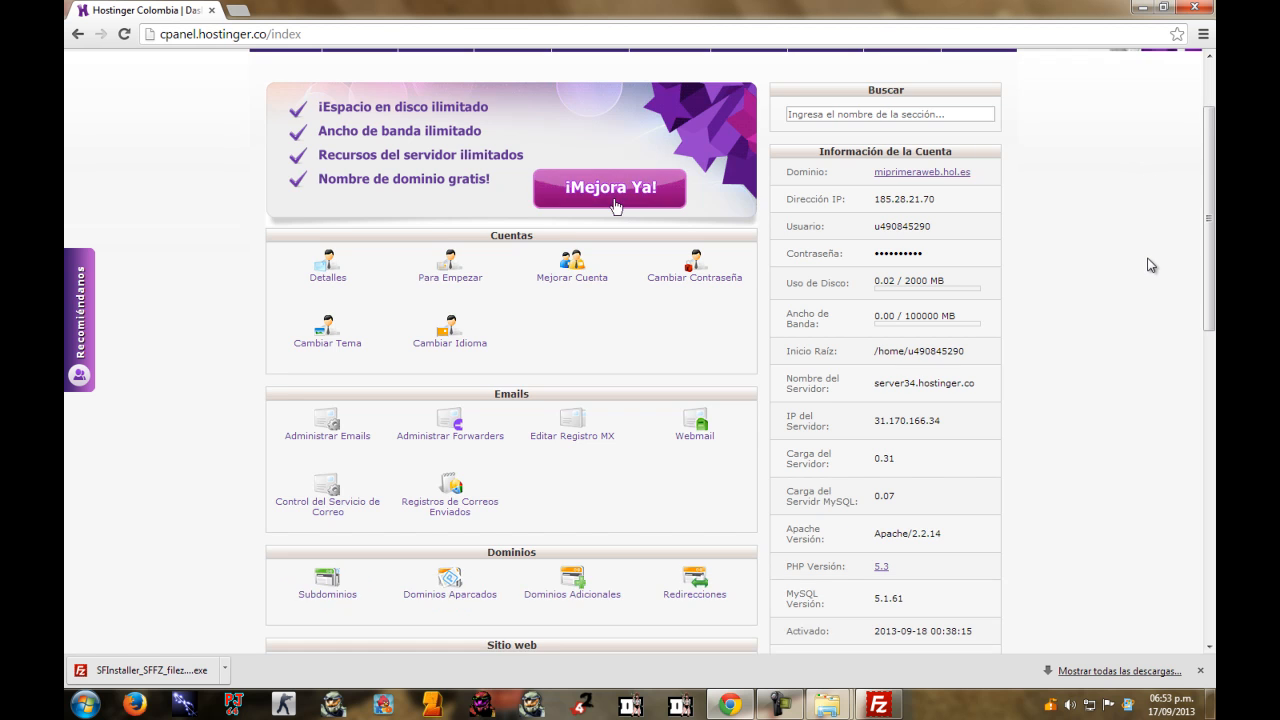
pyautogui.scroll(-3, 1149, 262)
pyautogui.scroll(-2, 1149, 280)
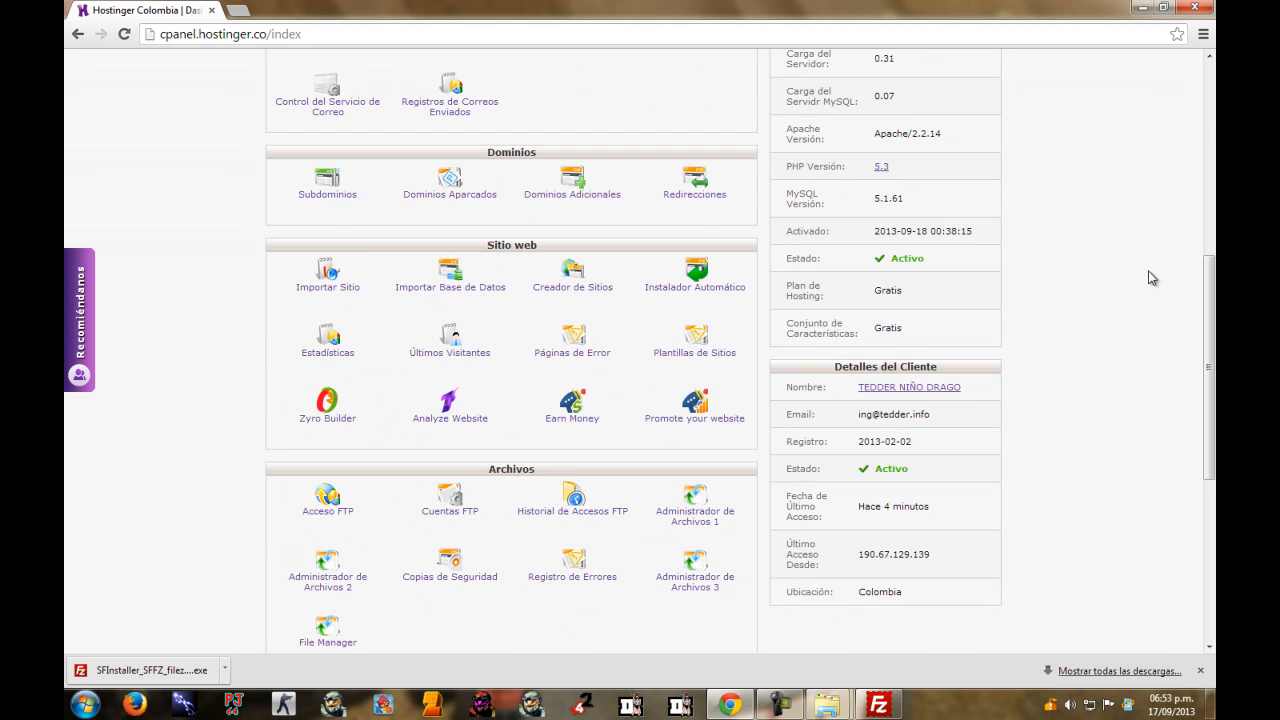
pyautogui.scroll(1, 1153, 280)
pyautogui.scroll(4, 1149, 265)
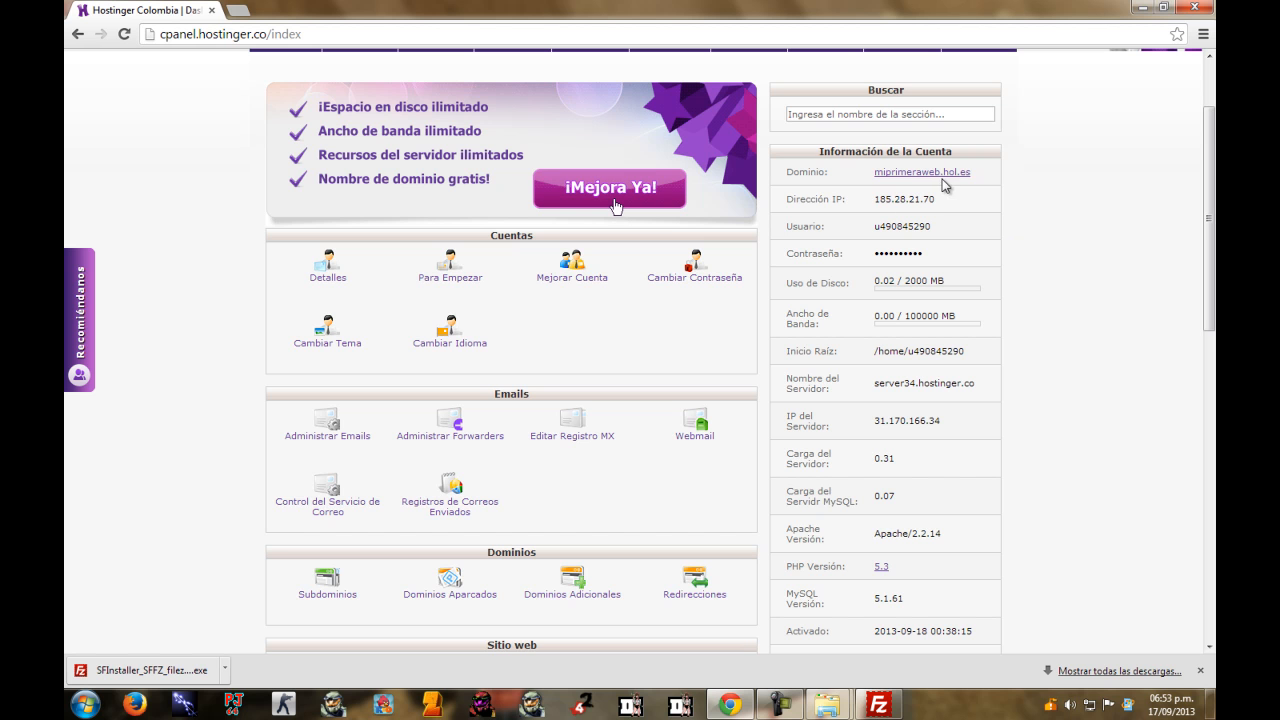
pyautogui.scroll(-4, 973, 255)
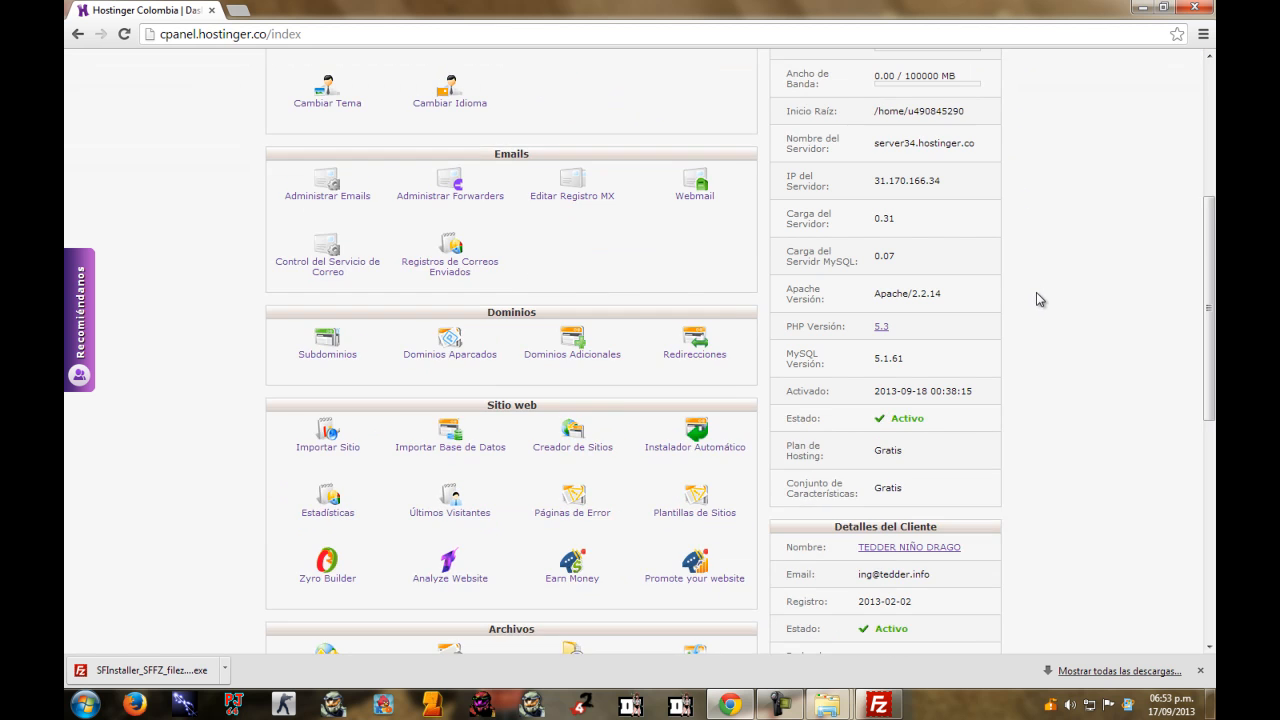
pyautogui.scroll(-3, 1040, 300)
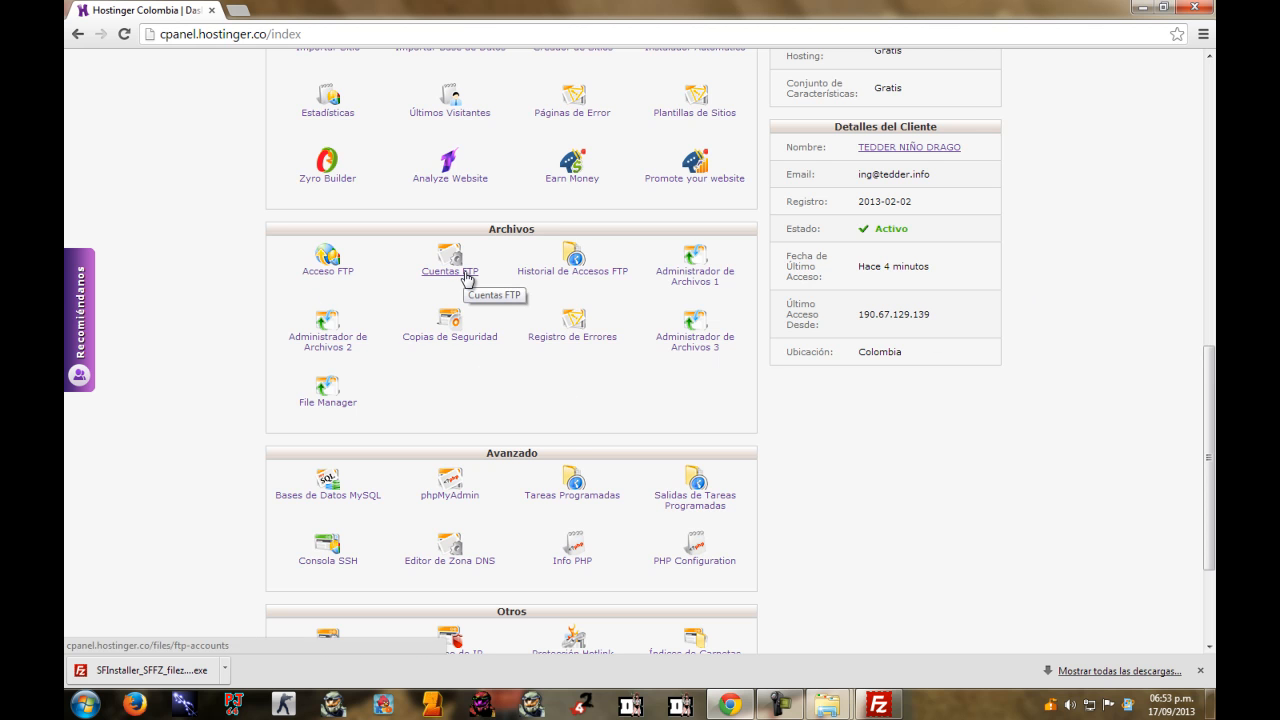
pyautogui.click(340, 270)
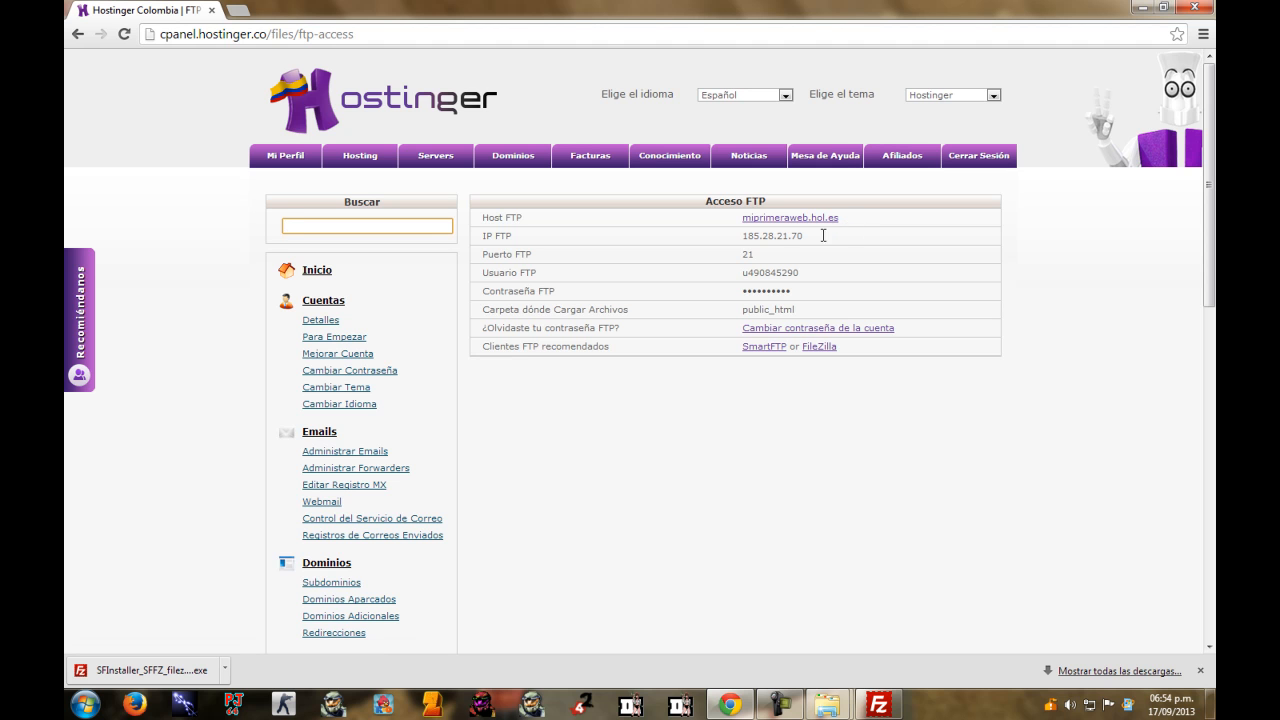
pyautogui.moveTo(742, 239); pyautogui.dragTo(825, 235)
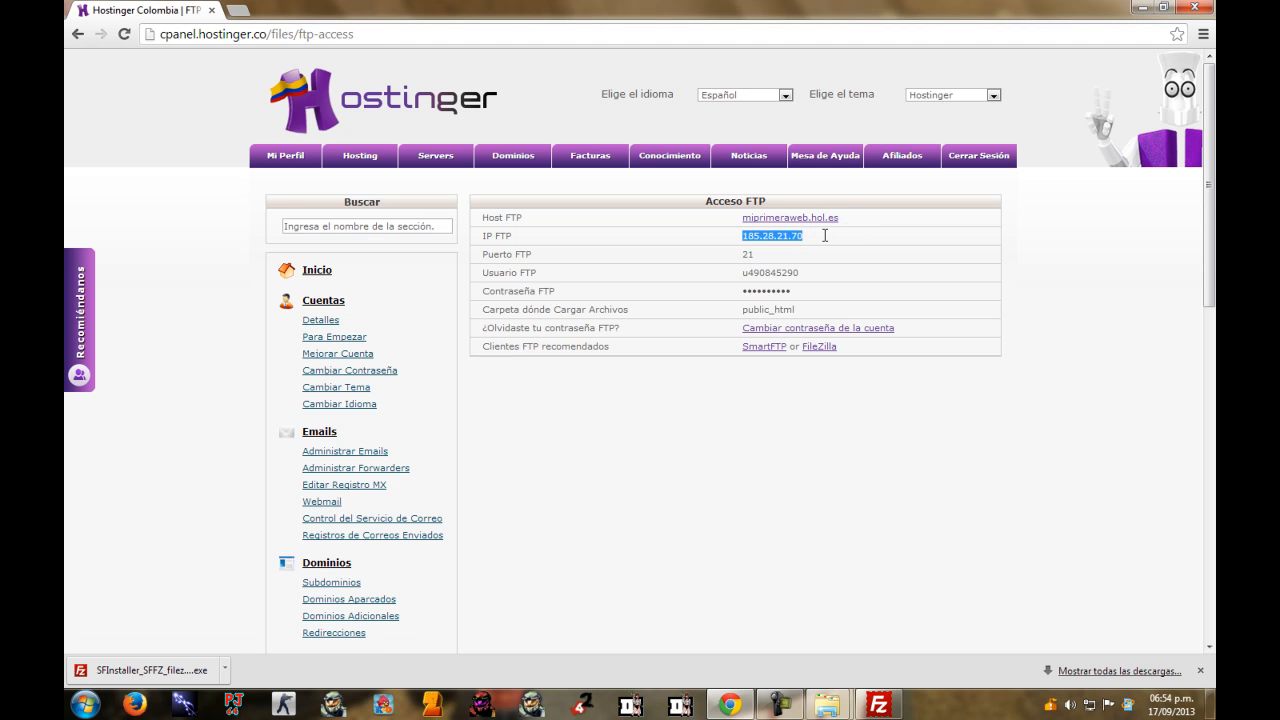
pyautogui.click(758, 257)
pyautogui.click(1114, 363)
pyautogui.moveTo(537, 311); pyautogui.dragTo(671, 314)
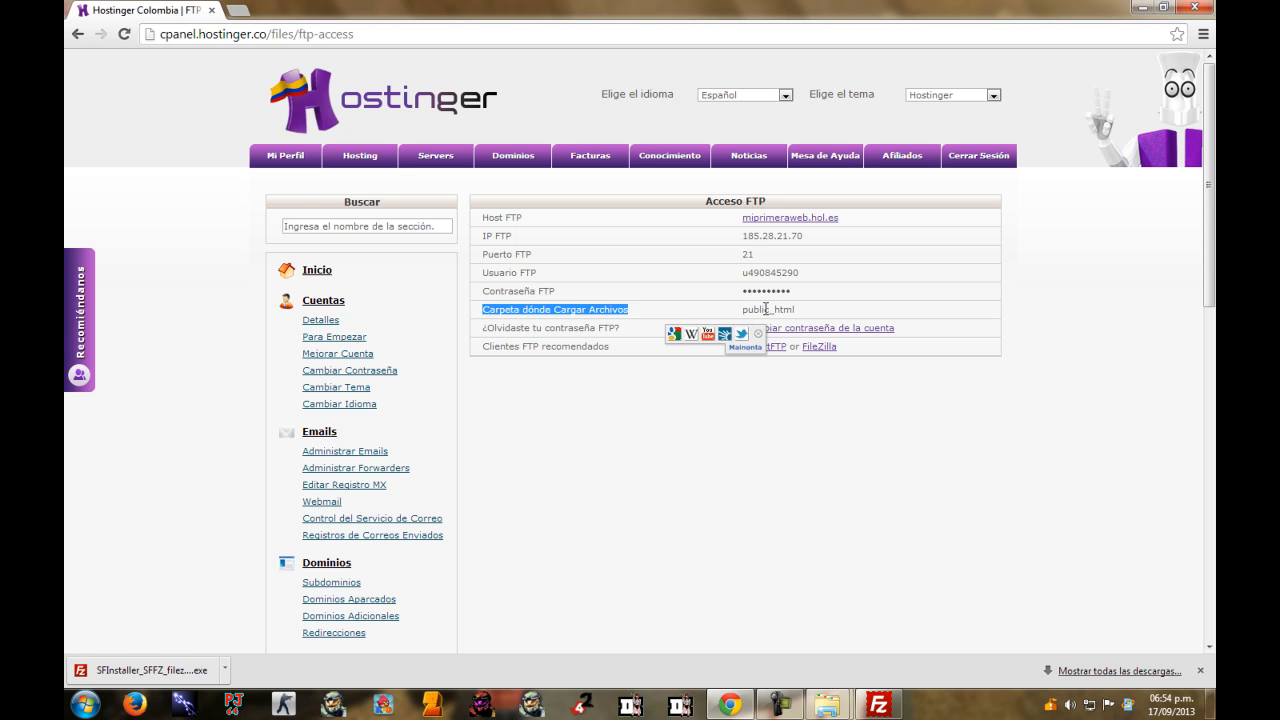
pyautogui.moveTo(742, 274); pyautogui.dragTo(747, 231)
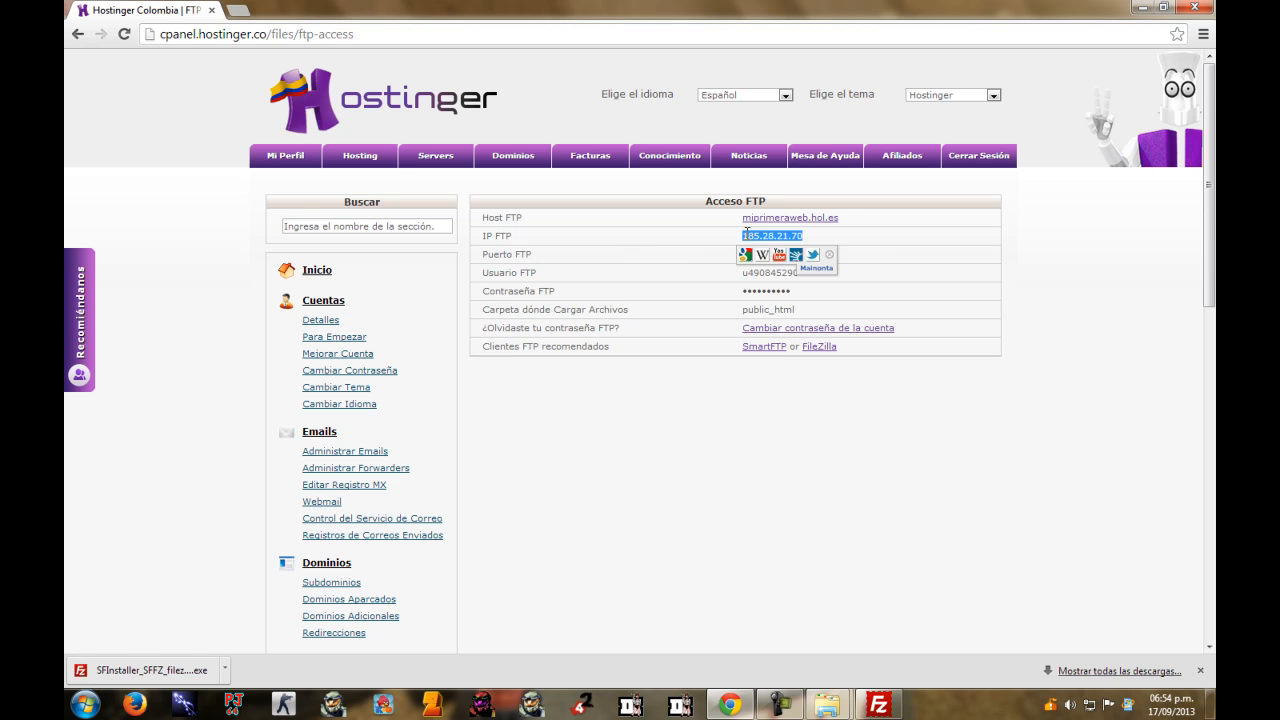
pyautogui.click(1118, 288)
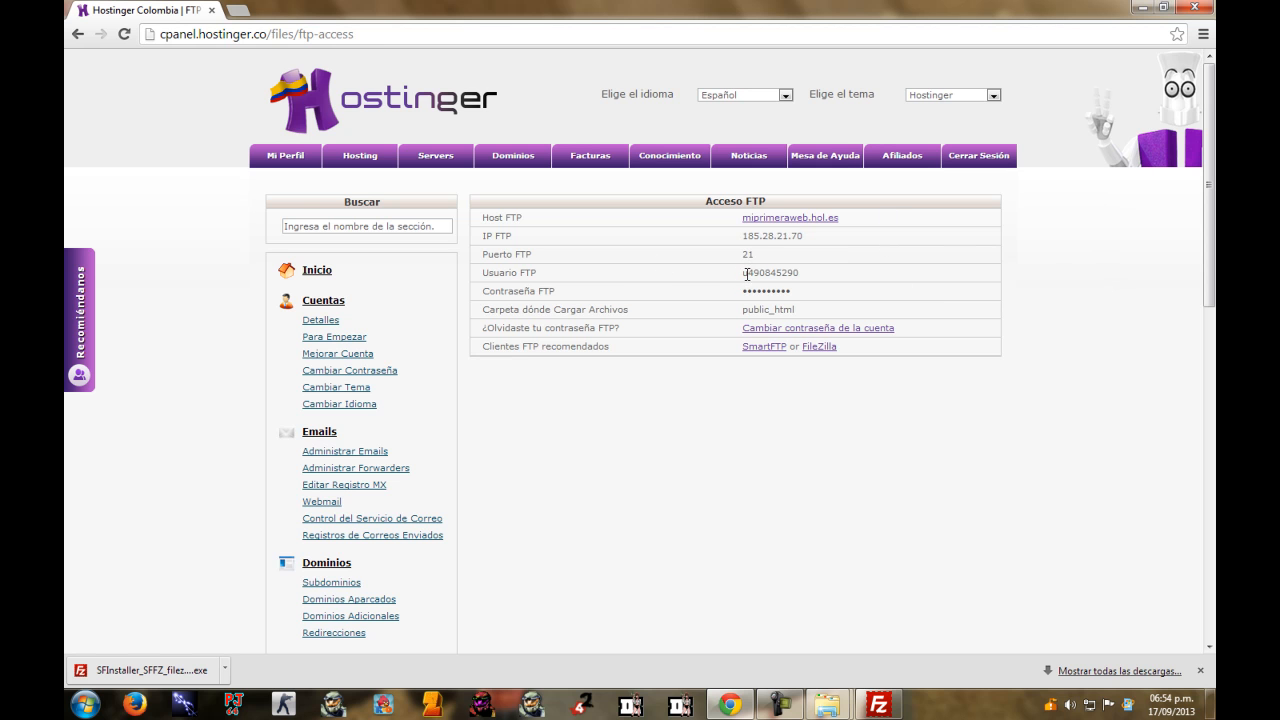
pyautogui.moveTo(745, 273); pyautogui.dragTo(802, 269)
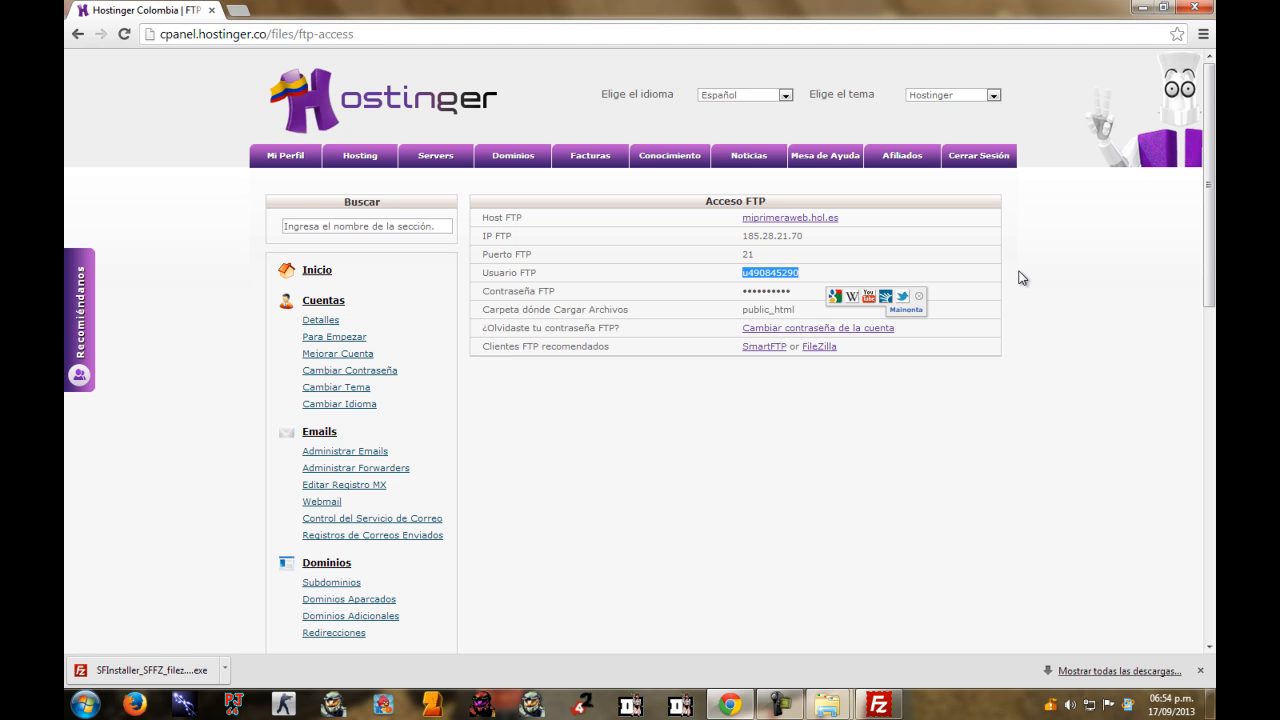
pyautogui.click(1055, 271)
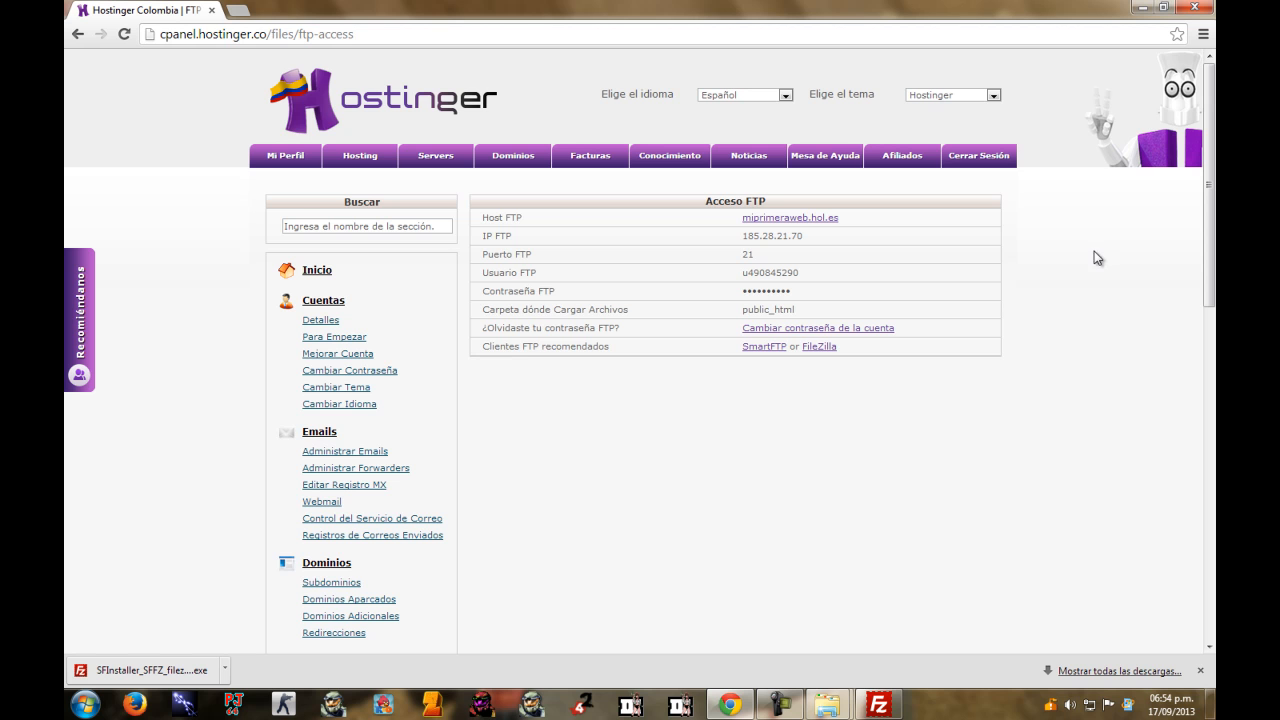
pyautogui.moveTo(743, 273); pyautogui.dragTo(806, 272)
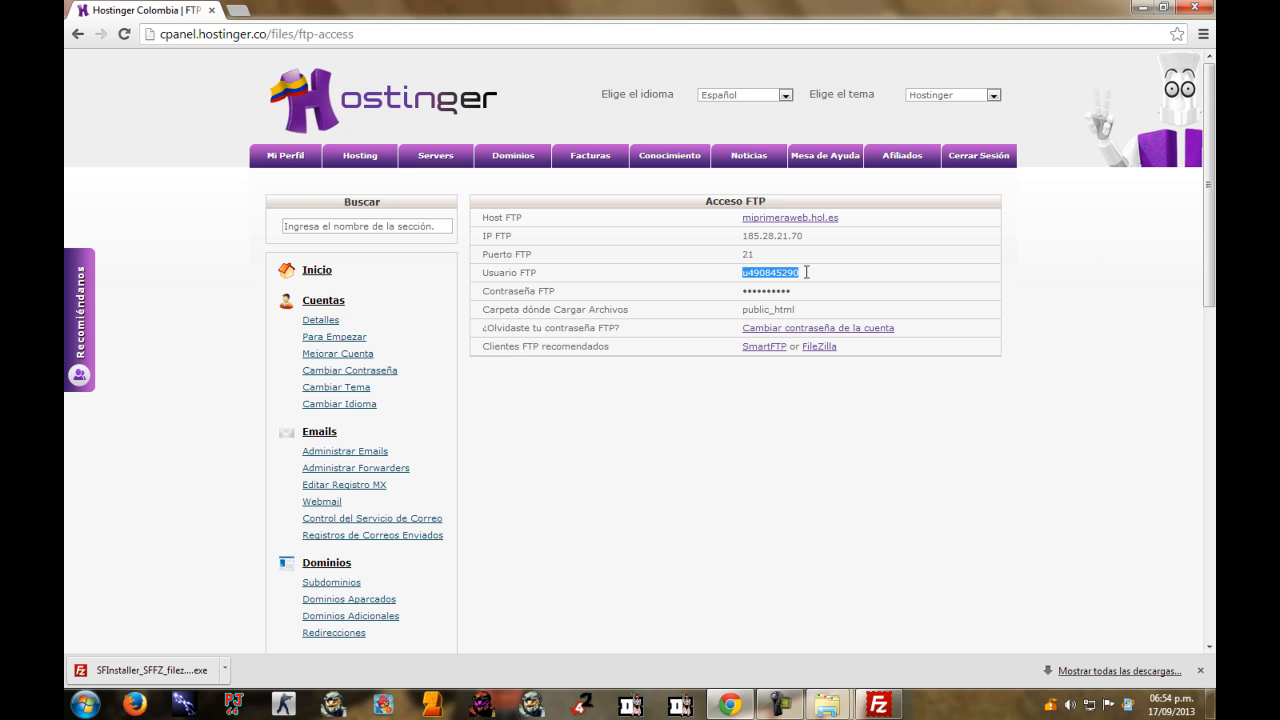
pyautogui.click(1143, 317)
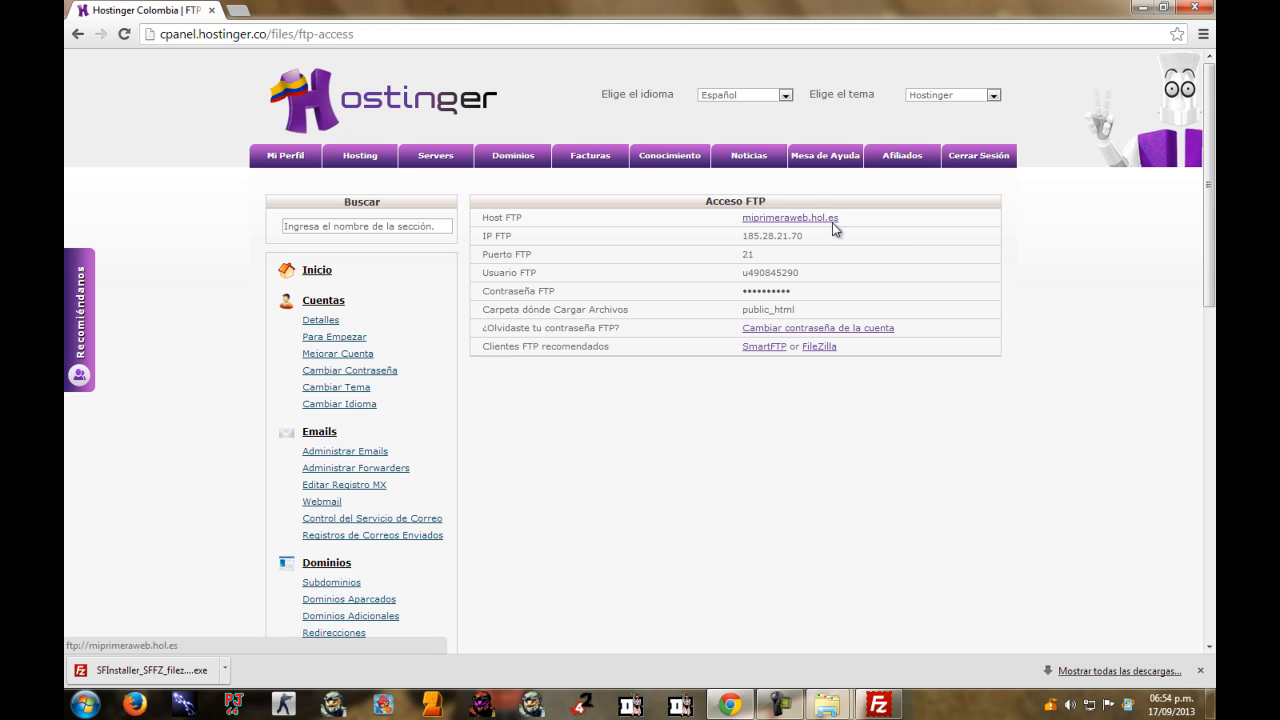
pyautogui.moveTo(742, 236); pyautogui.dragTo(814, 235)
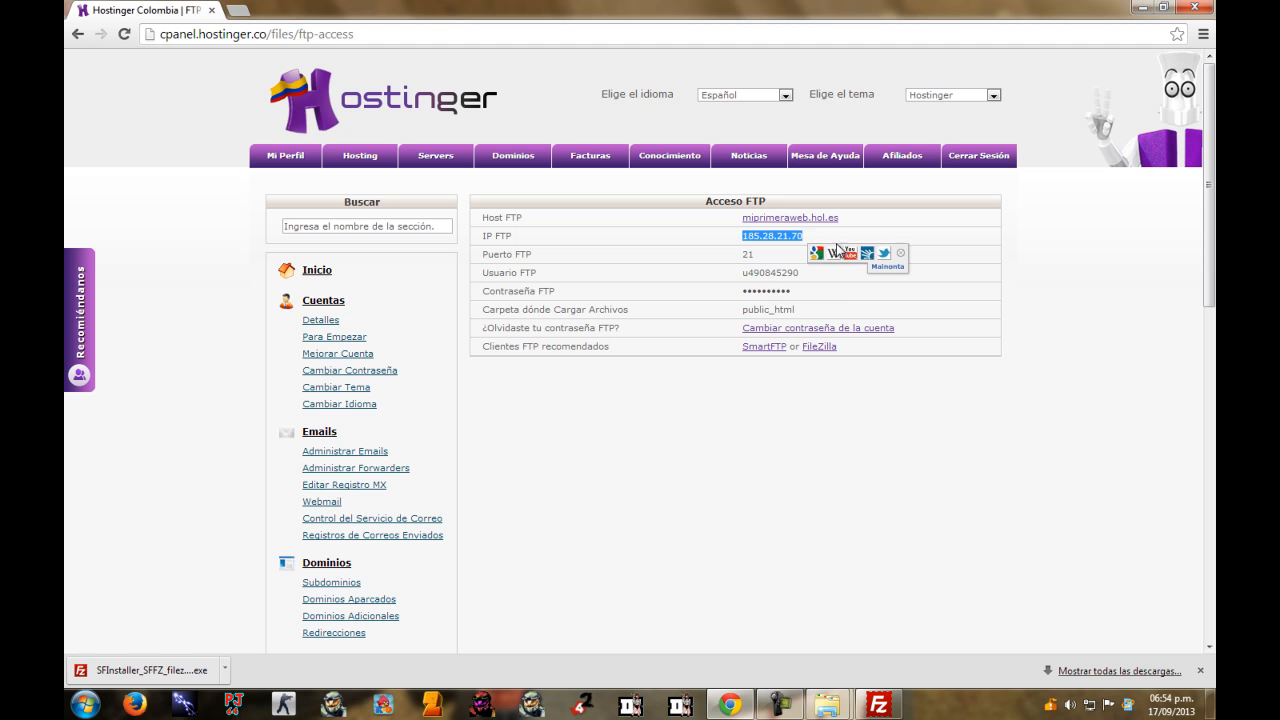
pyautogui.click(1097, 367)
pyautogui.click(872, 706)
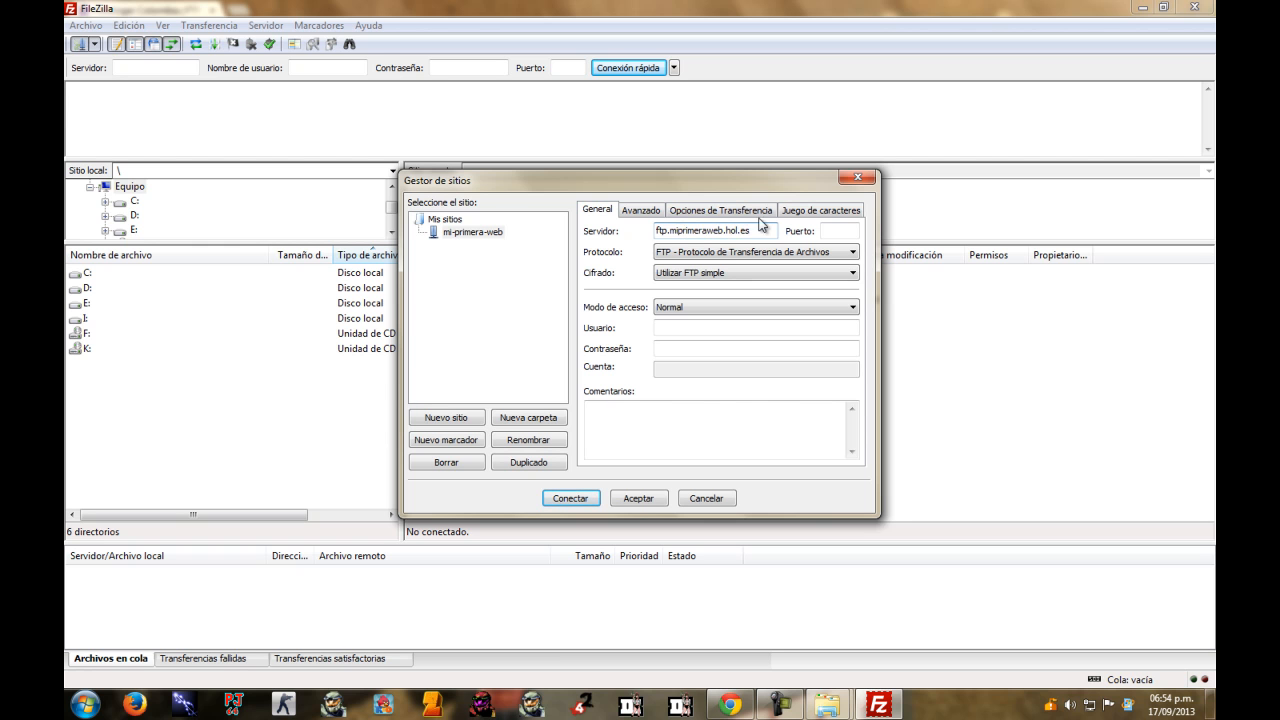
# Copy the Usuario FTP value from Hostinger's Acceso FTP page.
pyautogui.click(822, 234)
pyautogui.click(666, 327)
pyautogui.click(689, 310)
pyautogui.click(692, 310)
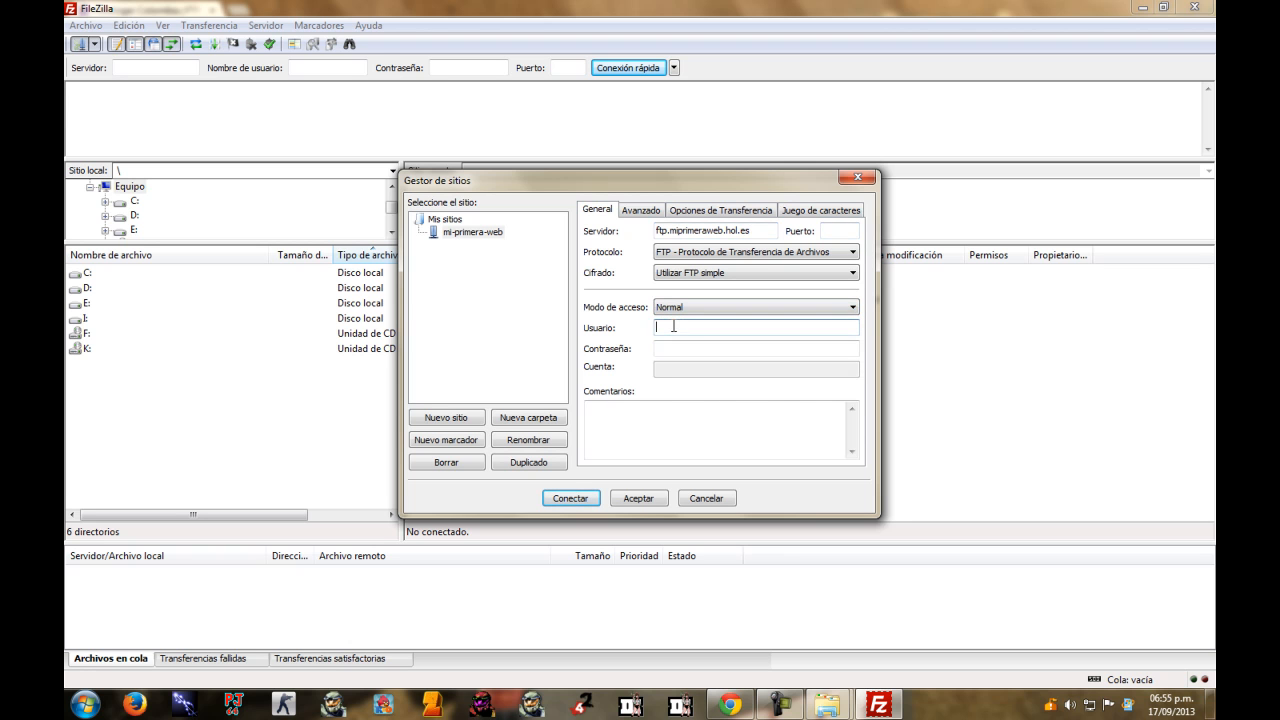
pyautogui.click(730, 705)
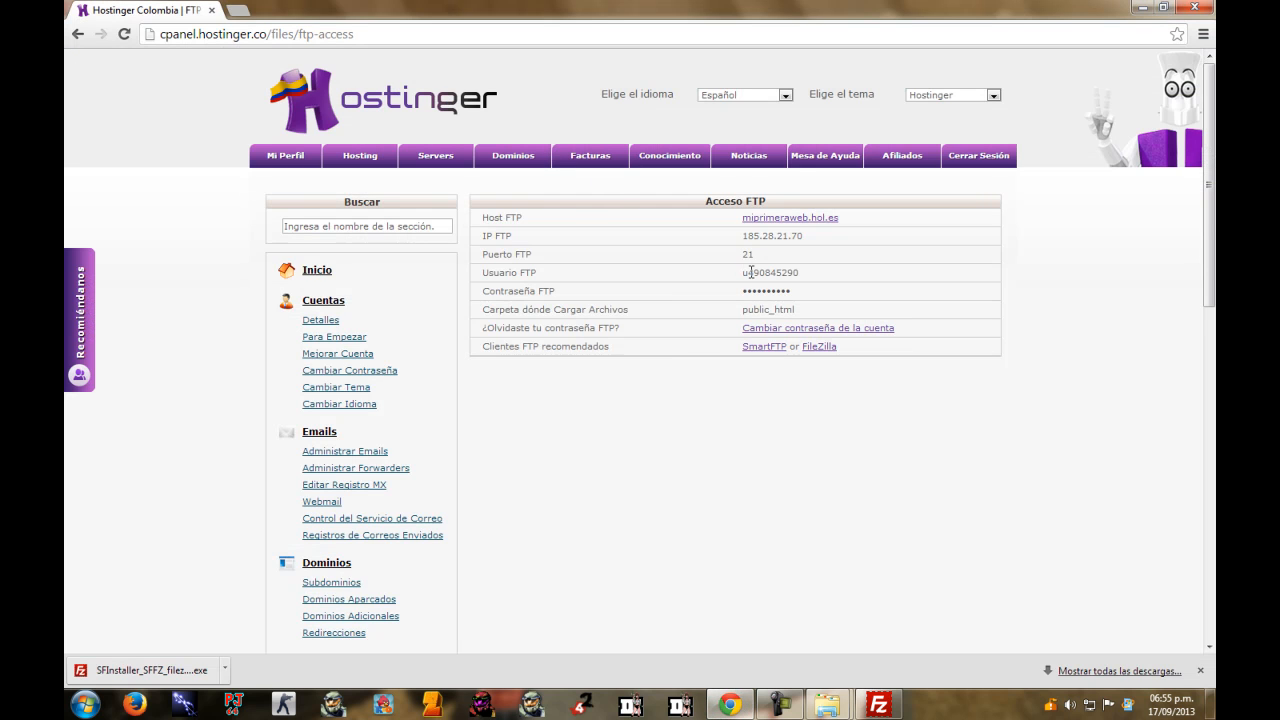
pyautogui.moveTo(743, 276); pyautogui.dragTo(798, 274)
pyautogui.rightClick(790, 279)
pyautogui.click(823, 289)
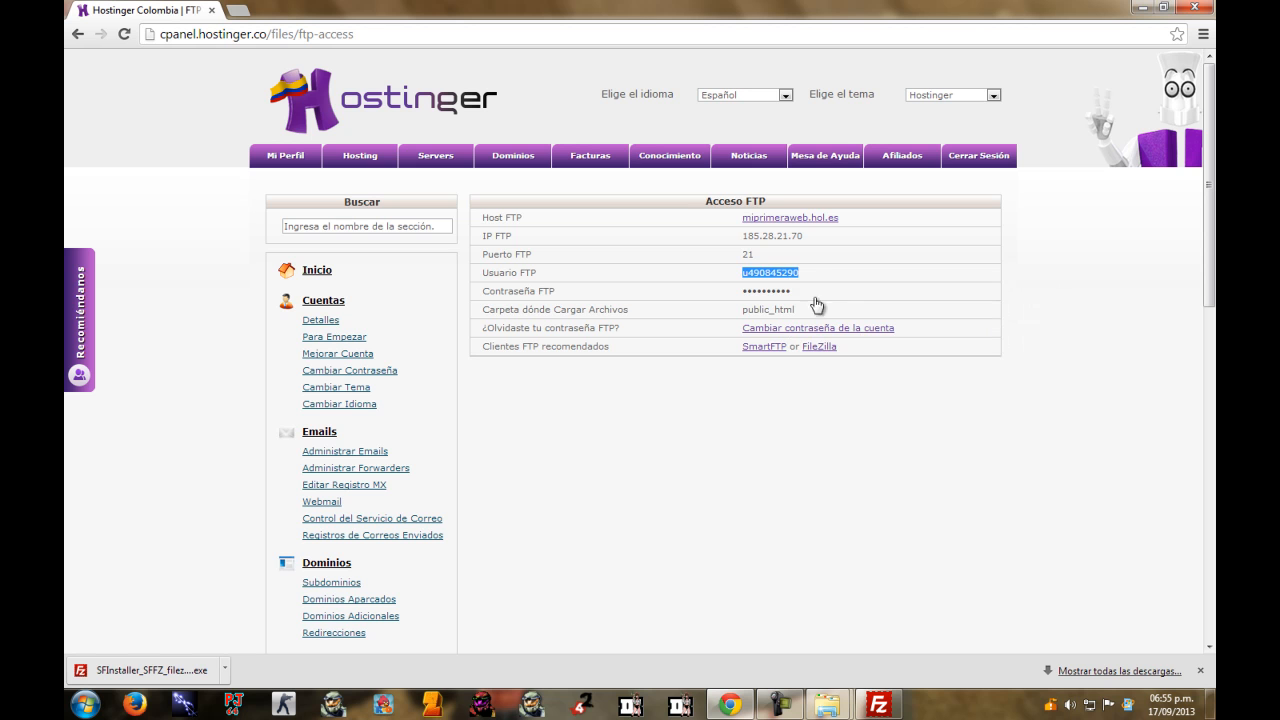
# Paste the FTP username into Usuario, enter the password, and connect; login fails with 530.
pyautogui.click(880, 710)
pyautogui.click(692, 330)
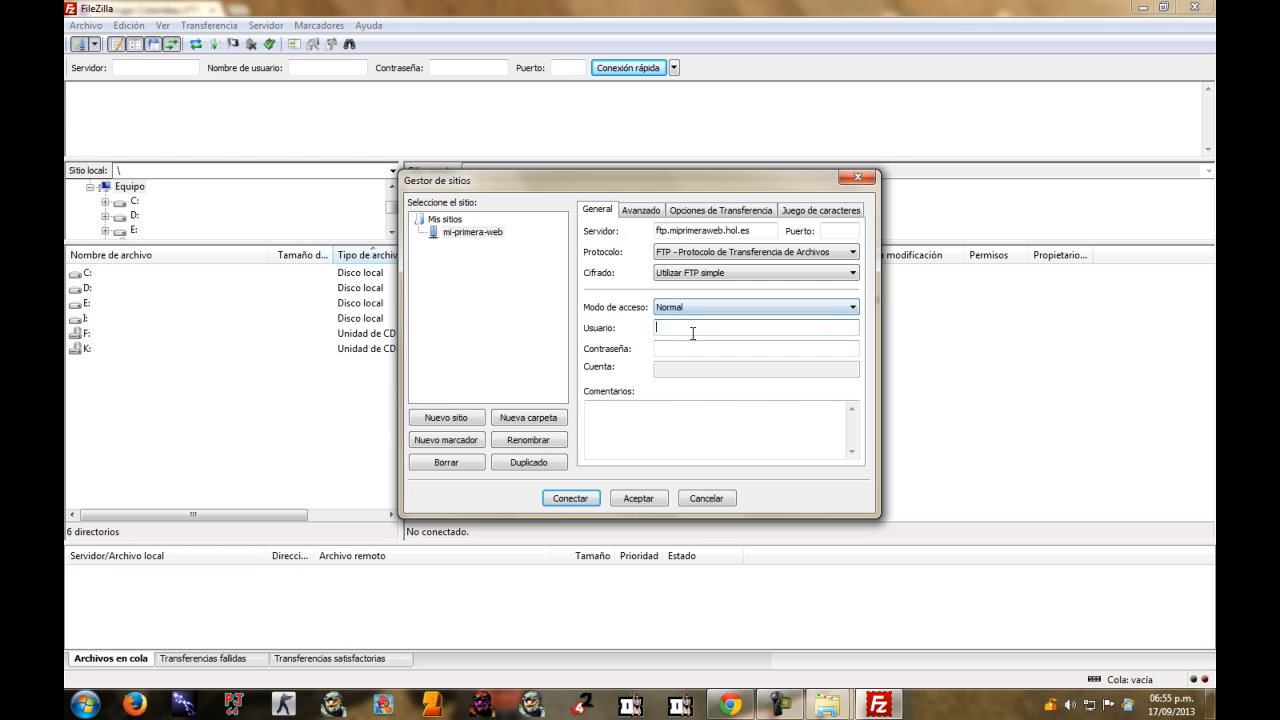
pyautogui.hotkey('ctrl', 'v')
pyautogui.click(707, 349)
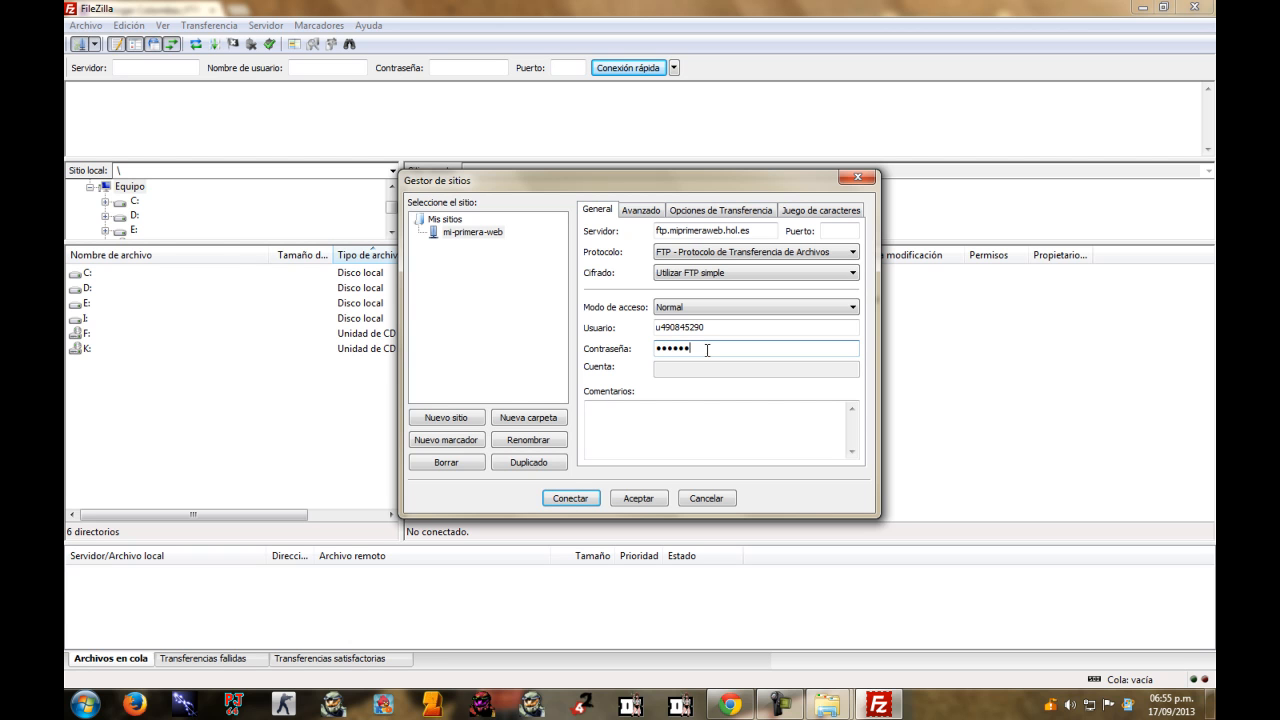
pyautogui.click(566, 497)
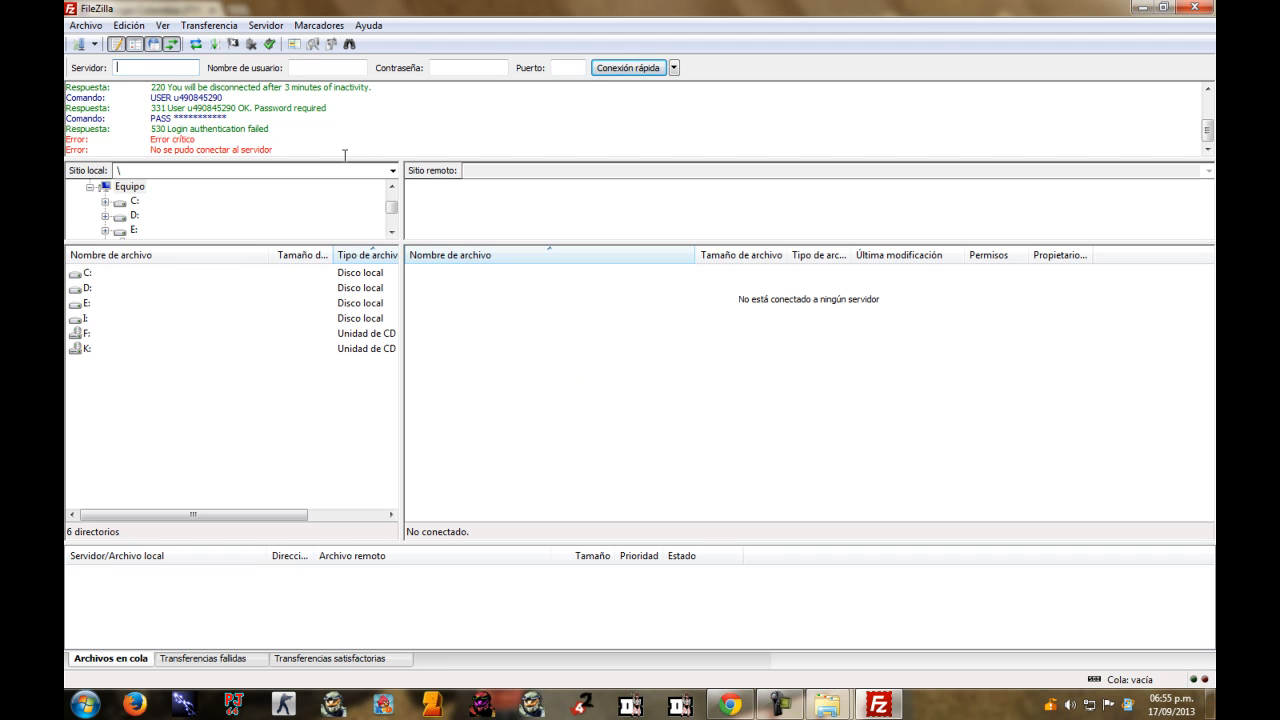
pyautogui.moveTo(402, 226); pyautogui.dragTo(357, 230)
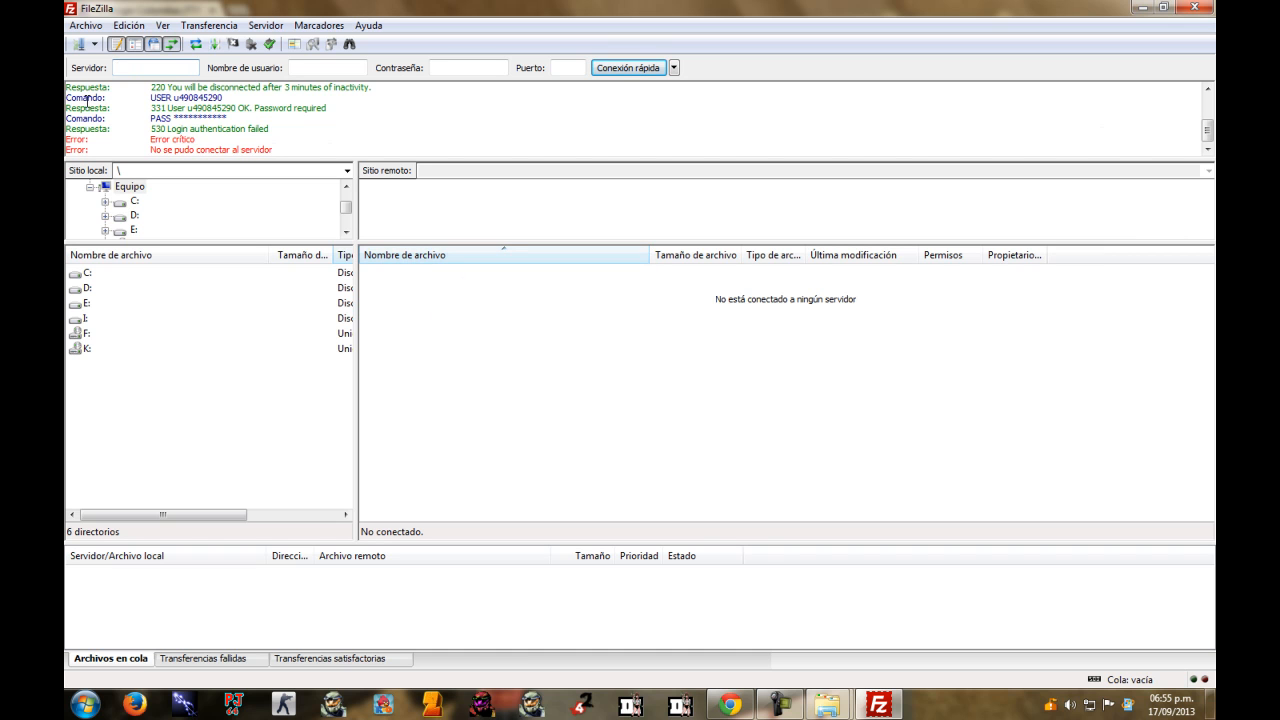
# Drop the 'ftp.' prefix so the server reads miprimeraweb.hol.es, and reconnect.
pyautogui.click(77, 44)
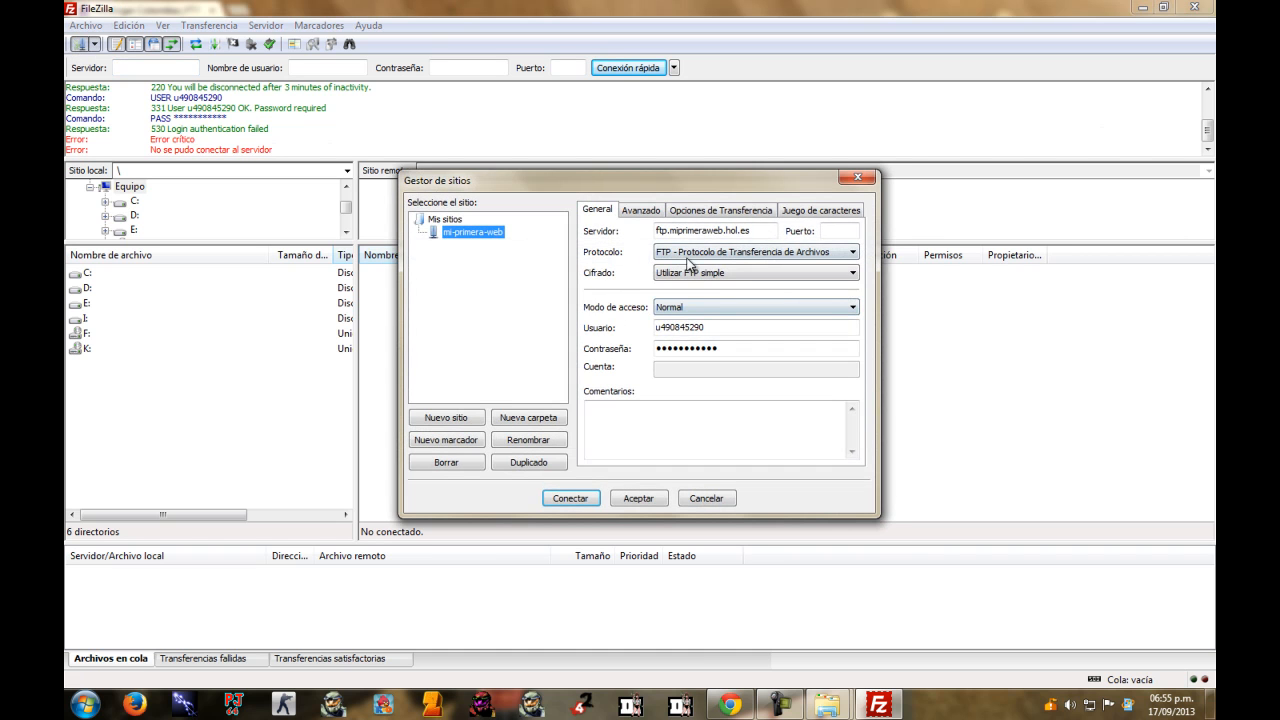
pyautogui.moveTo(669, 232); pyautogui.dragTo(655, 233)
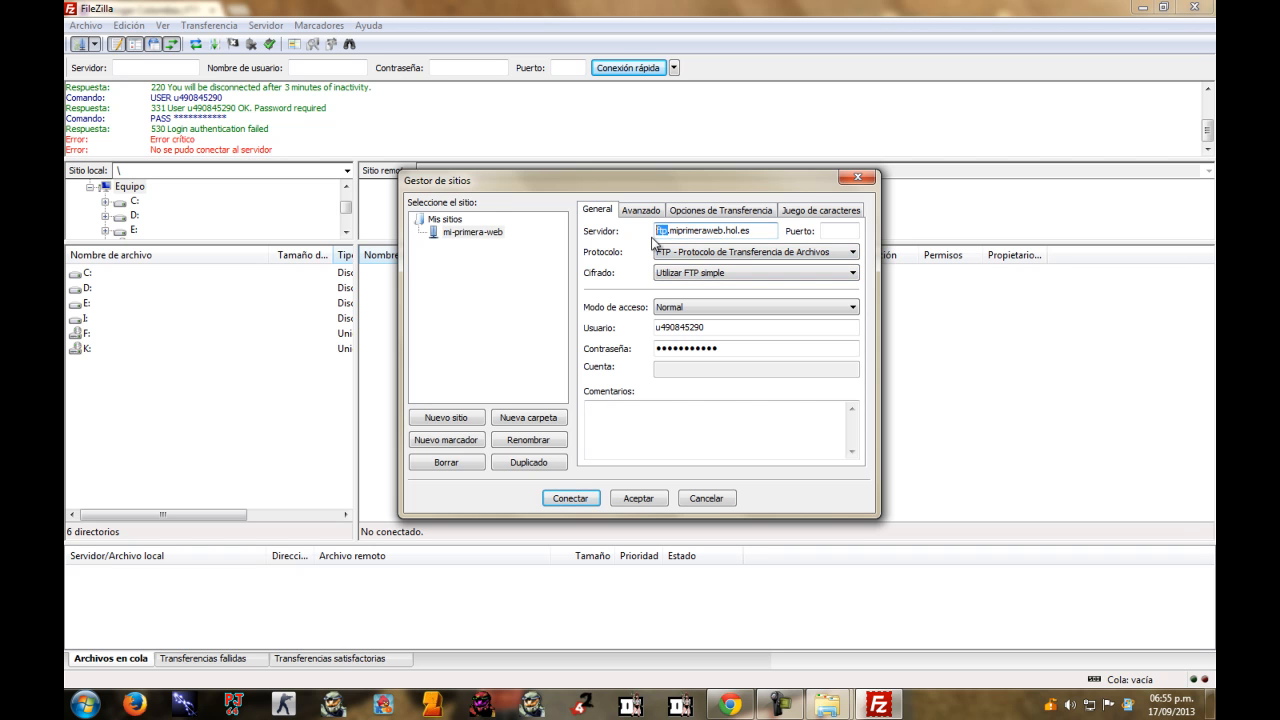
pyautogui.press('BackSpace')
pyautogui.click(570, 498)
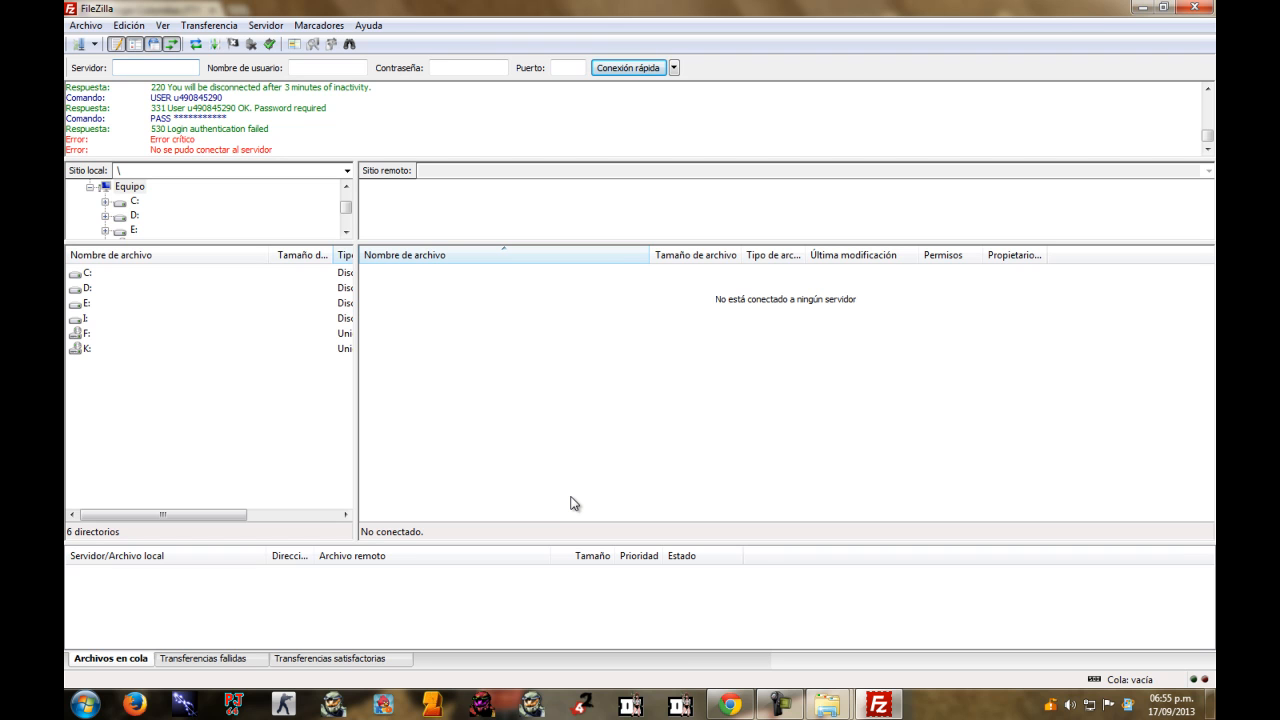
# Copy the FTP IP address 185.28.21.70 from the Hostinger page.
pyautogui.click(728, 700)
pyautogui.click(905, 263)
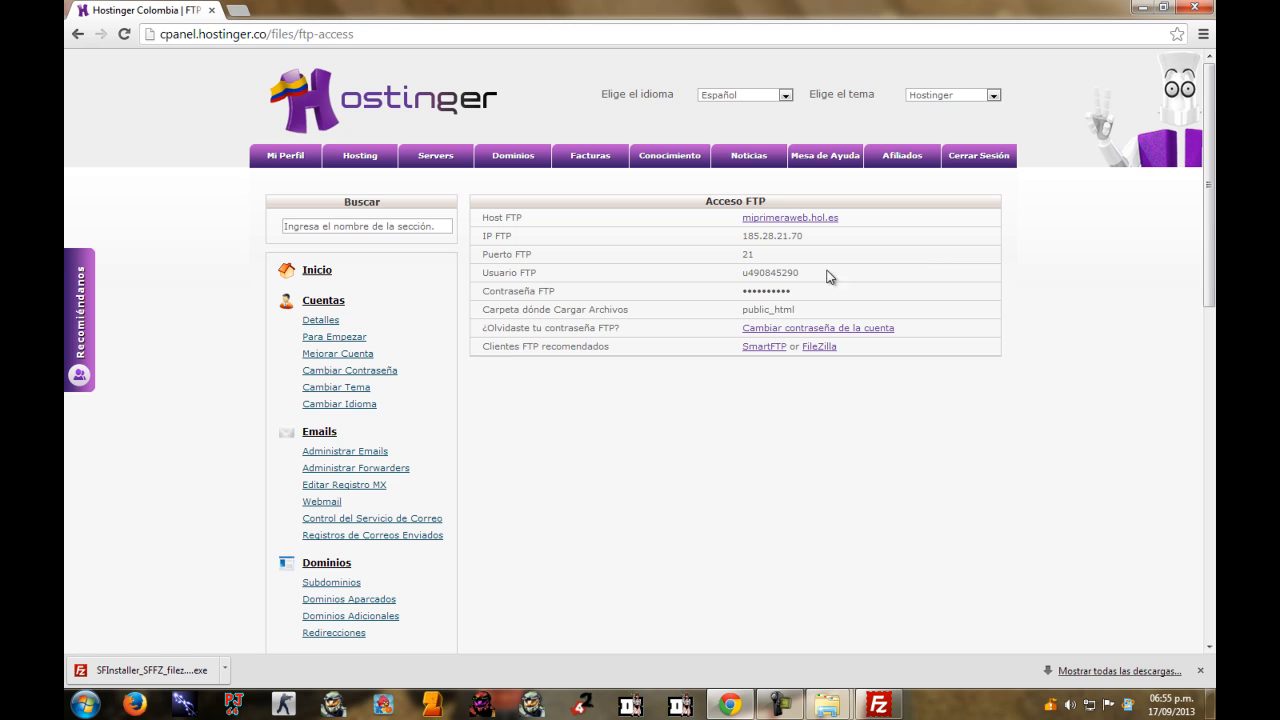
pyautogui.doubleClick(791, 234)
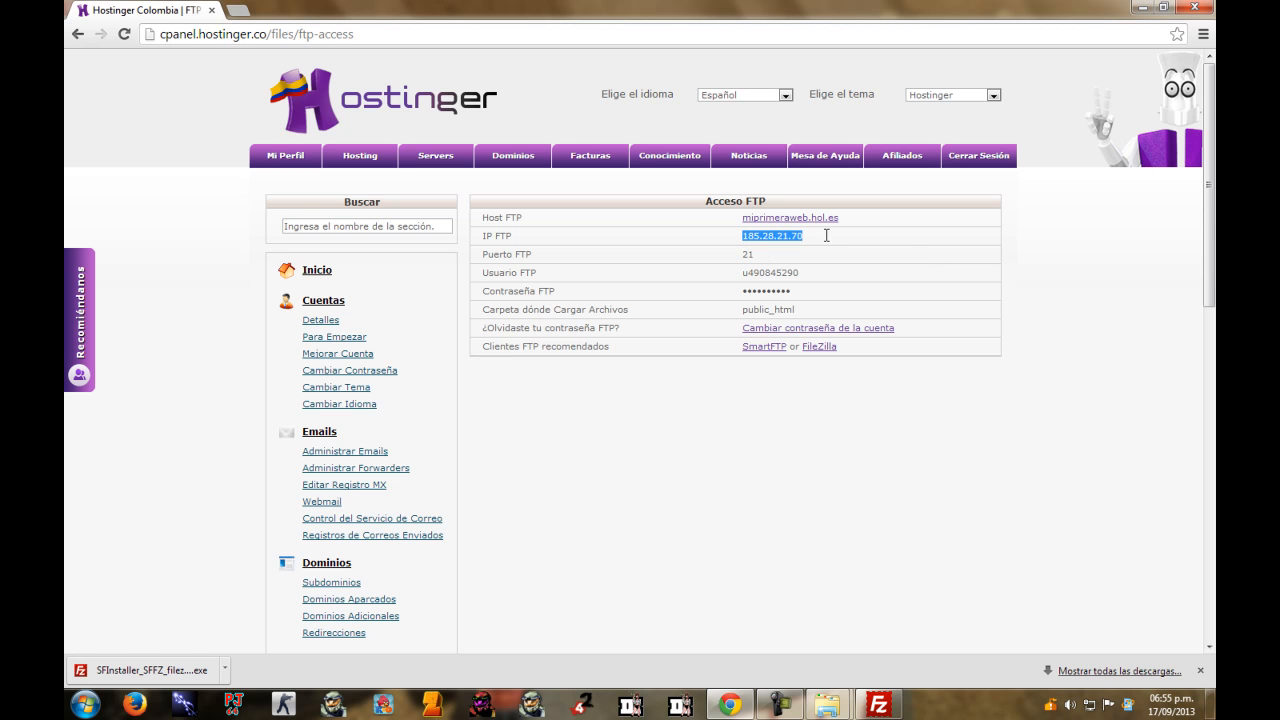
pyautogui.rightClick(779, 238)
pyautogui.click(805, 249)
pyautogui.click(878, 705)
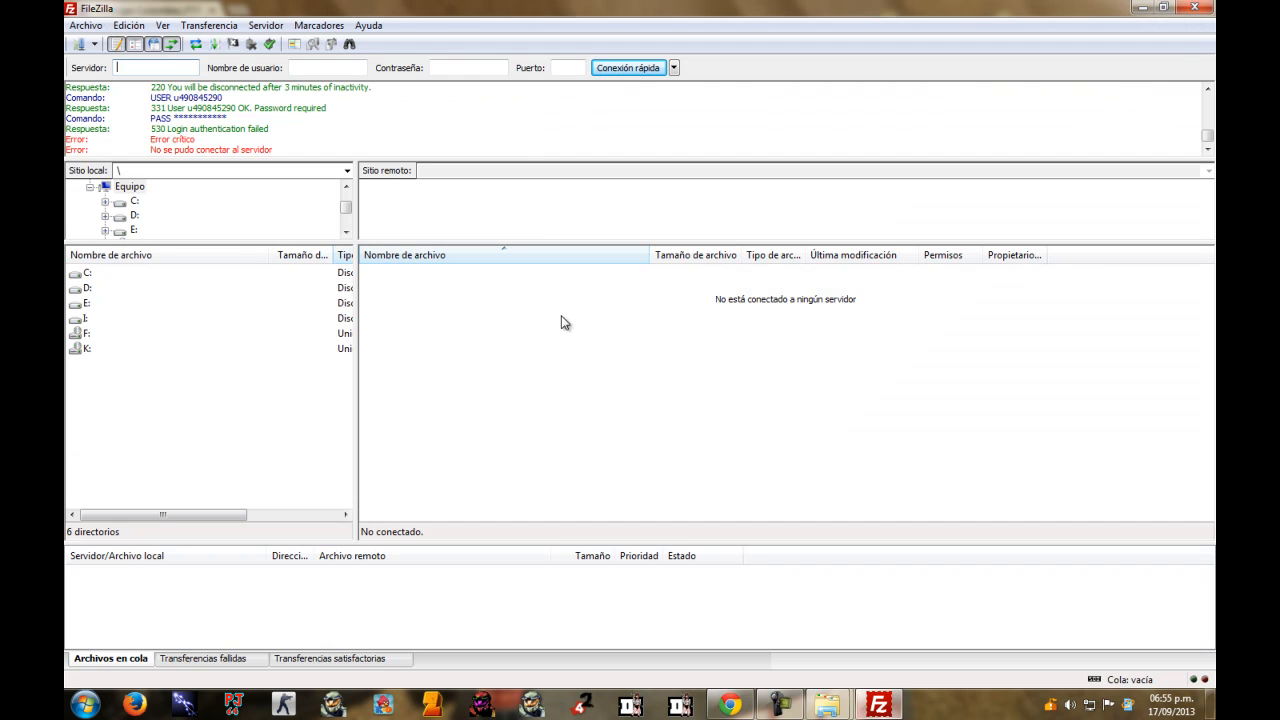
# Replace the Servidor value with 185.28.21.70 and connect.
pyautogui.click(77, 44)
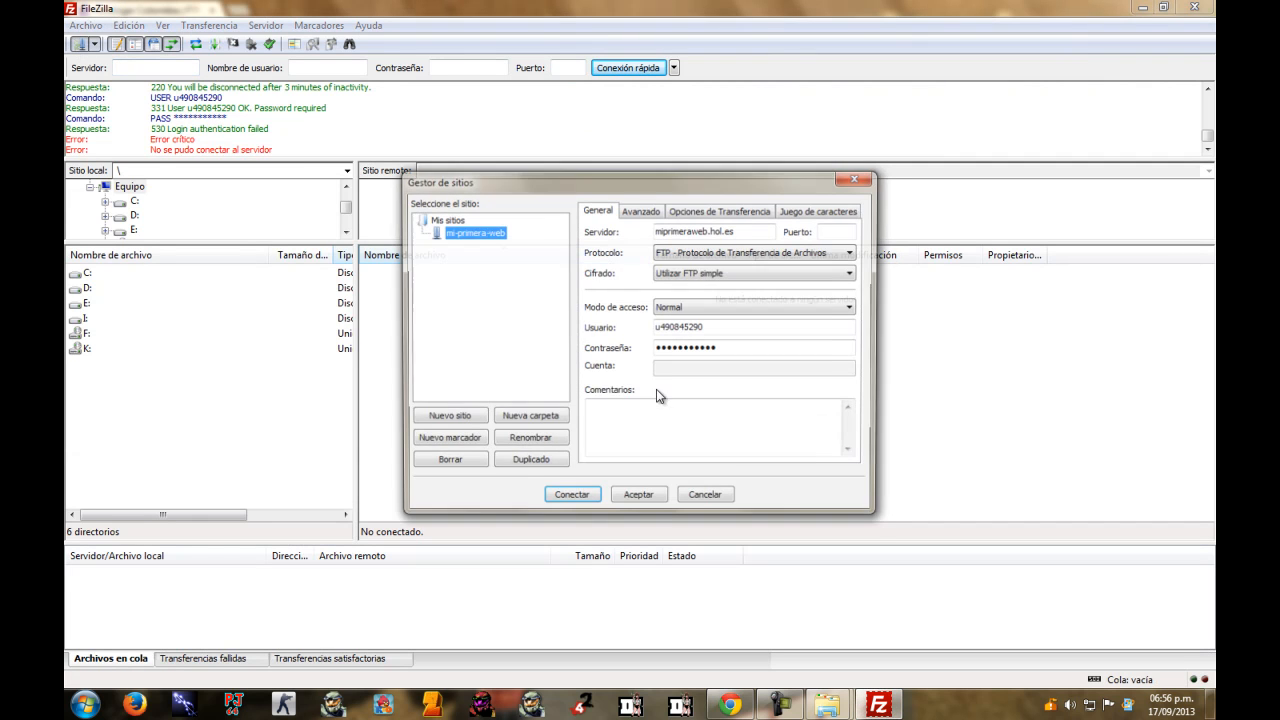
pyautogui.moveTo(738, 231); pyautogui.dragTo(541, 232)
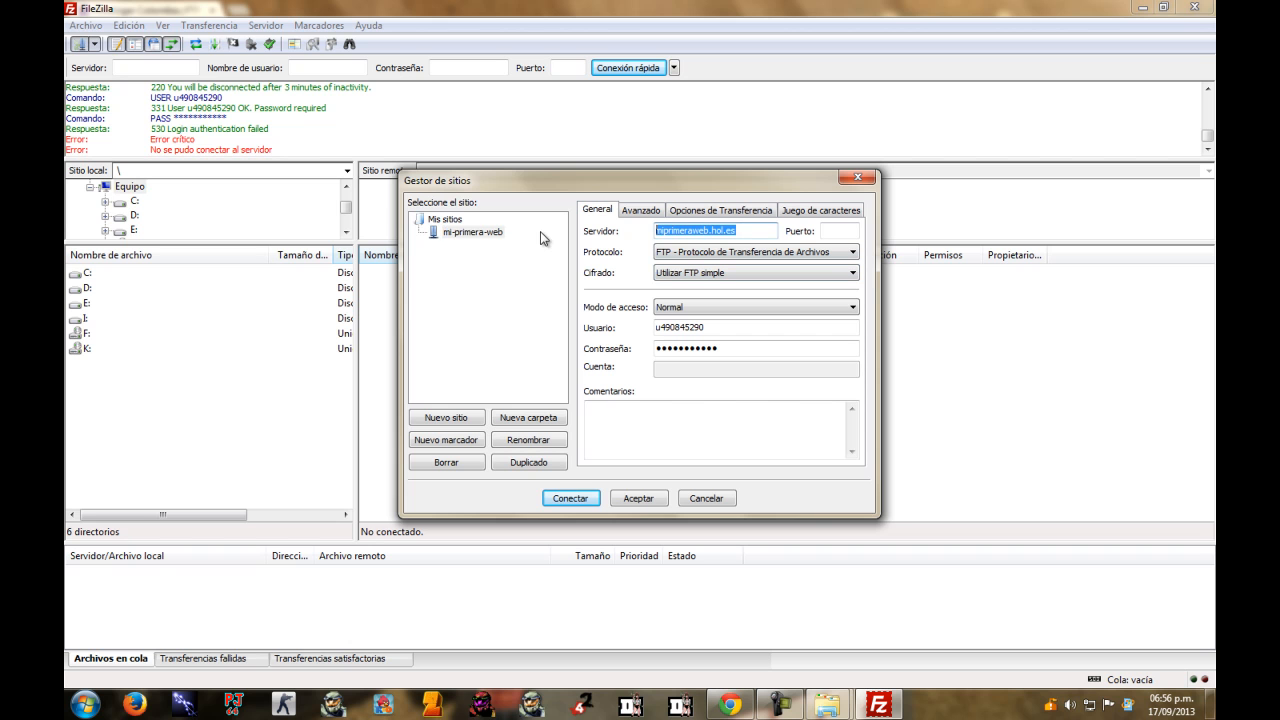
pyautogui.press('BackSpace')
pyautogui.hotkey('ctrl', 'v')
pyautogui.click(570, 498)
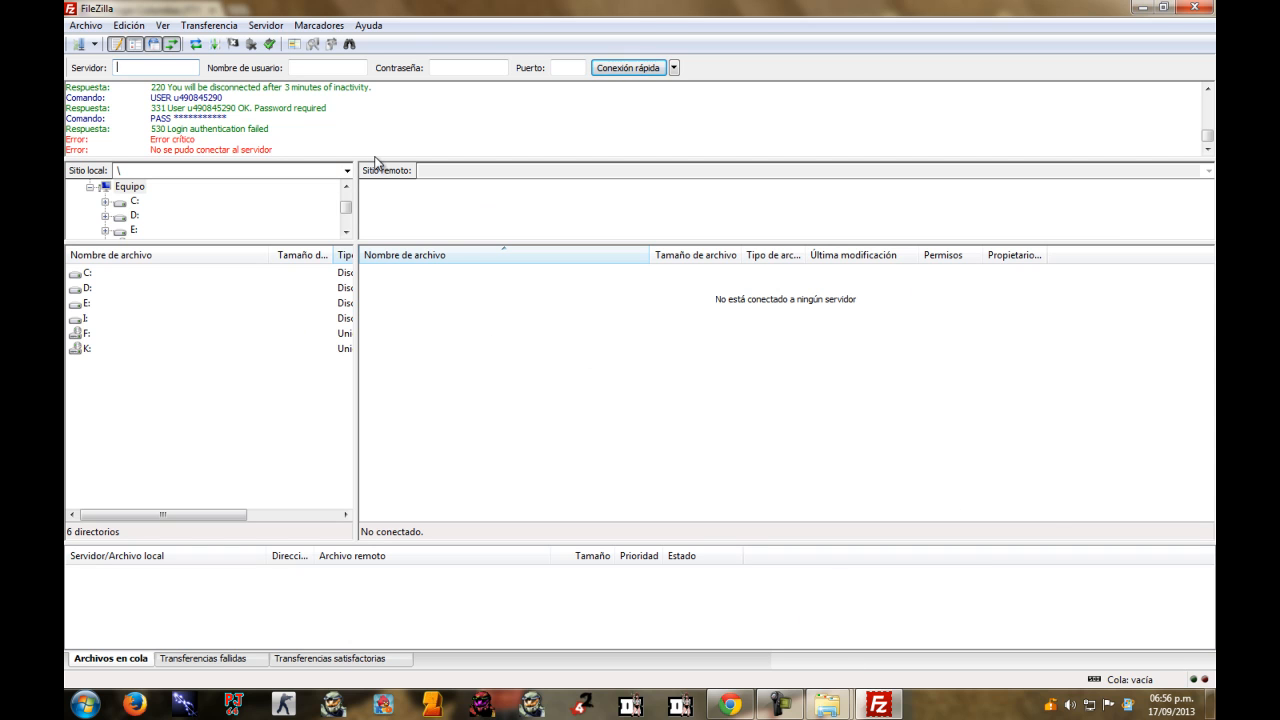
pyautogui.moveTo(354, 206); pyautogui.dragTo(283, 235)
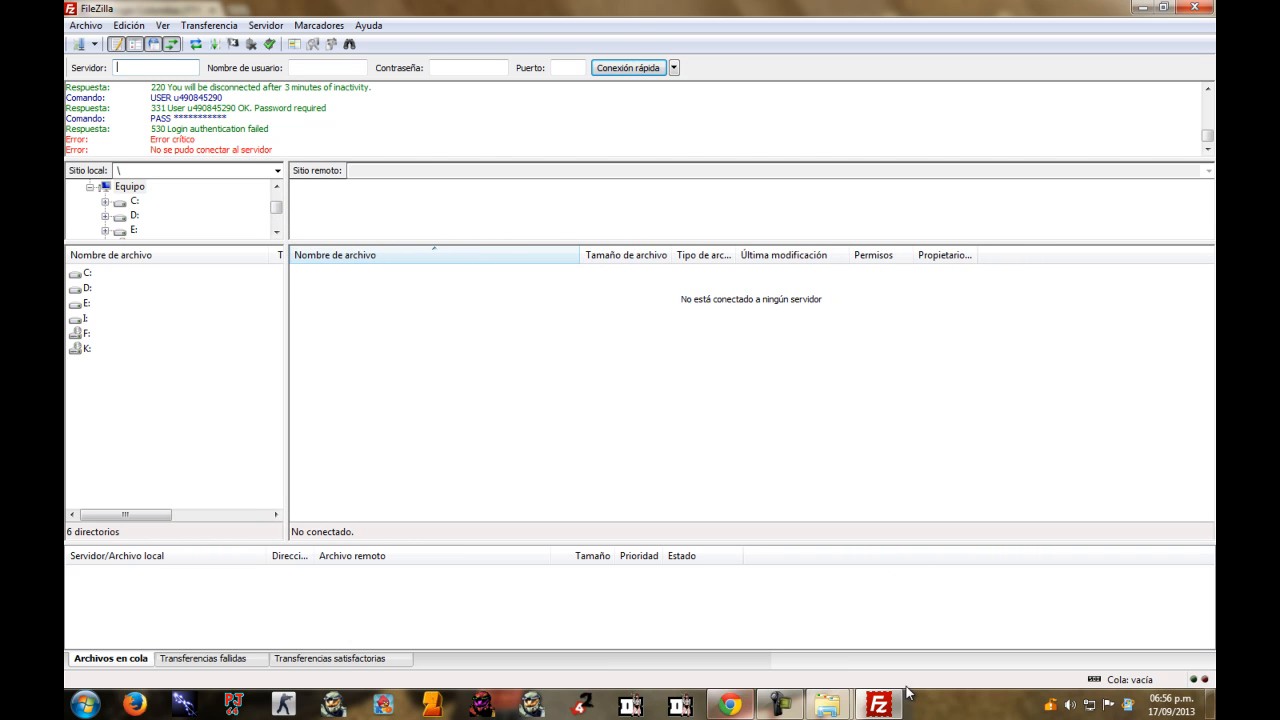
pyautogui.moveTo(808, 712)
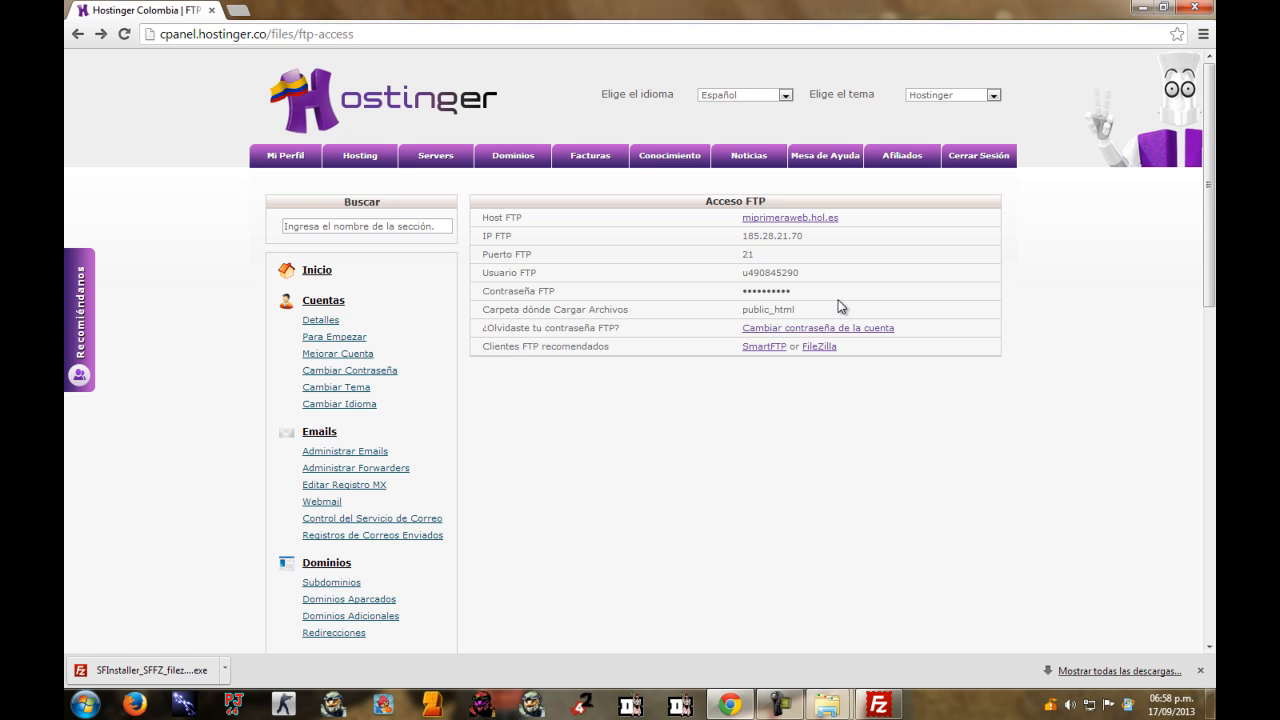
pyautogui.click(829, 220)
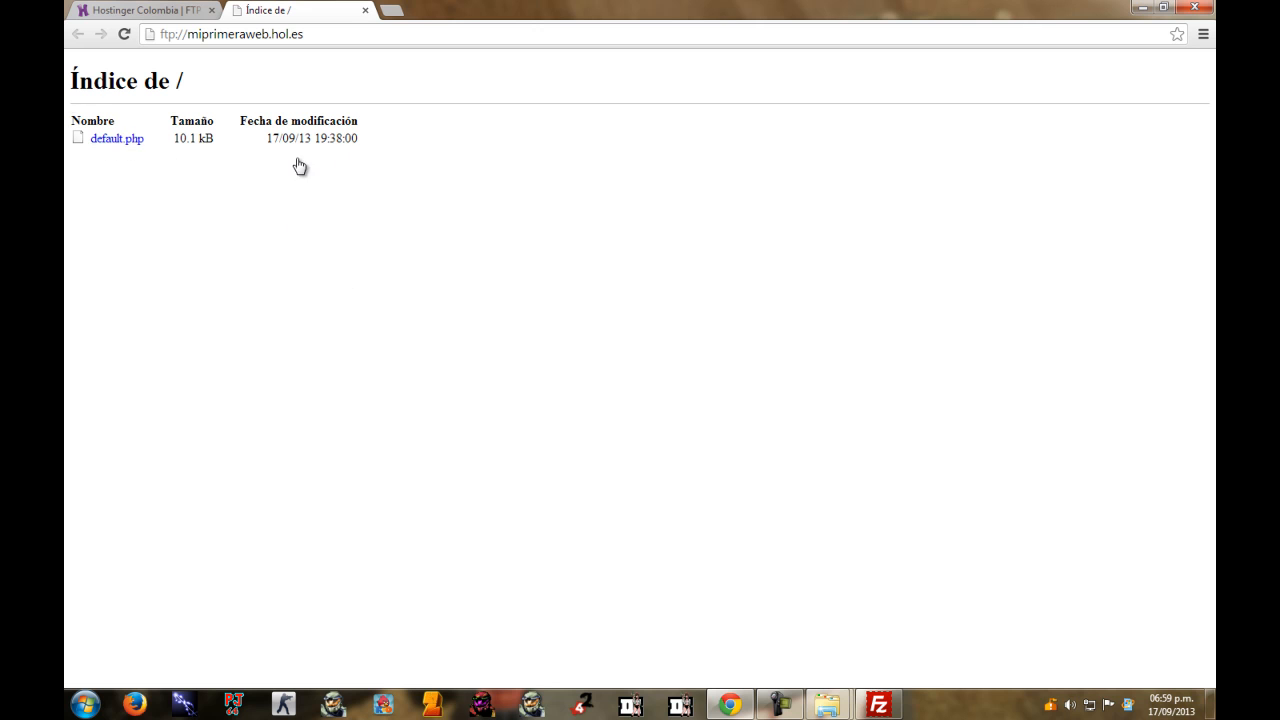
pyautogui.moveTo(405, 150); pyautogui.dragTo(66, 78)
pyautogui.click(233, 222)
pyautogui.moveTo(884, 710)
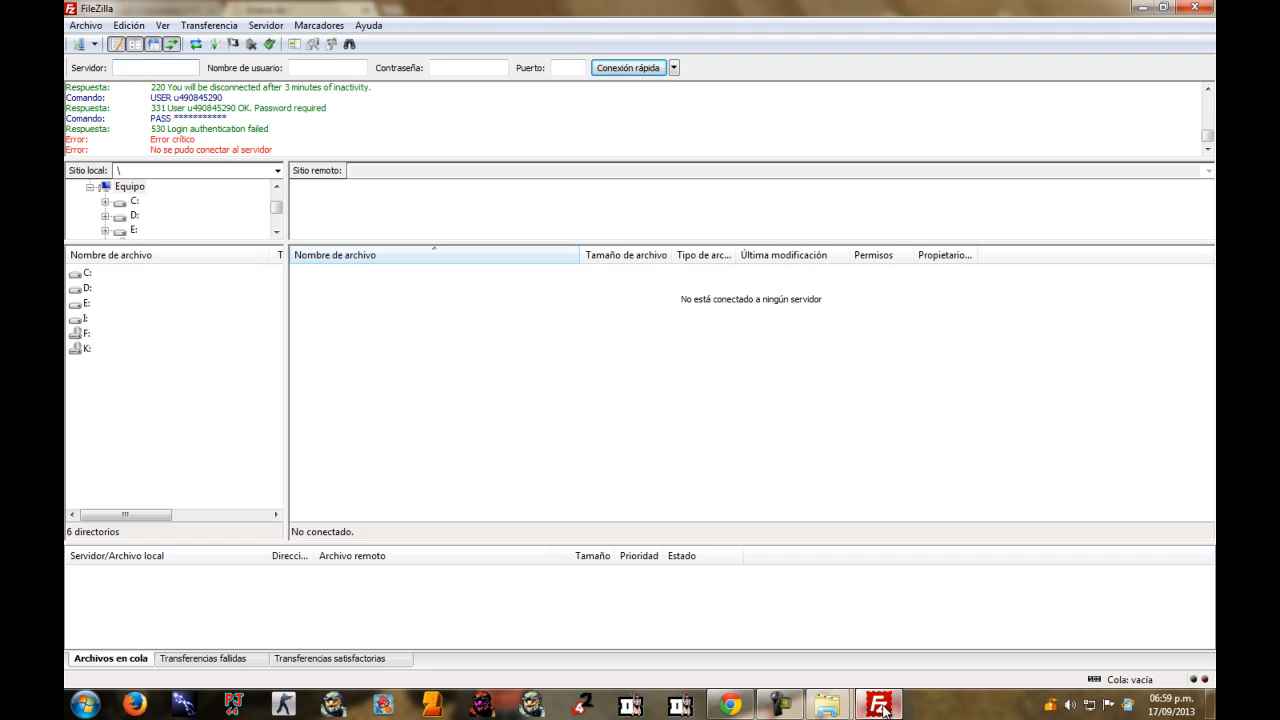
pyautogui.click(366, 11)
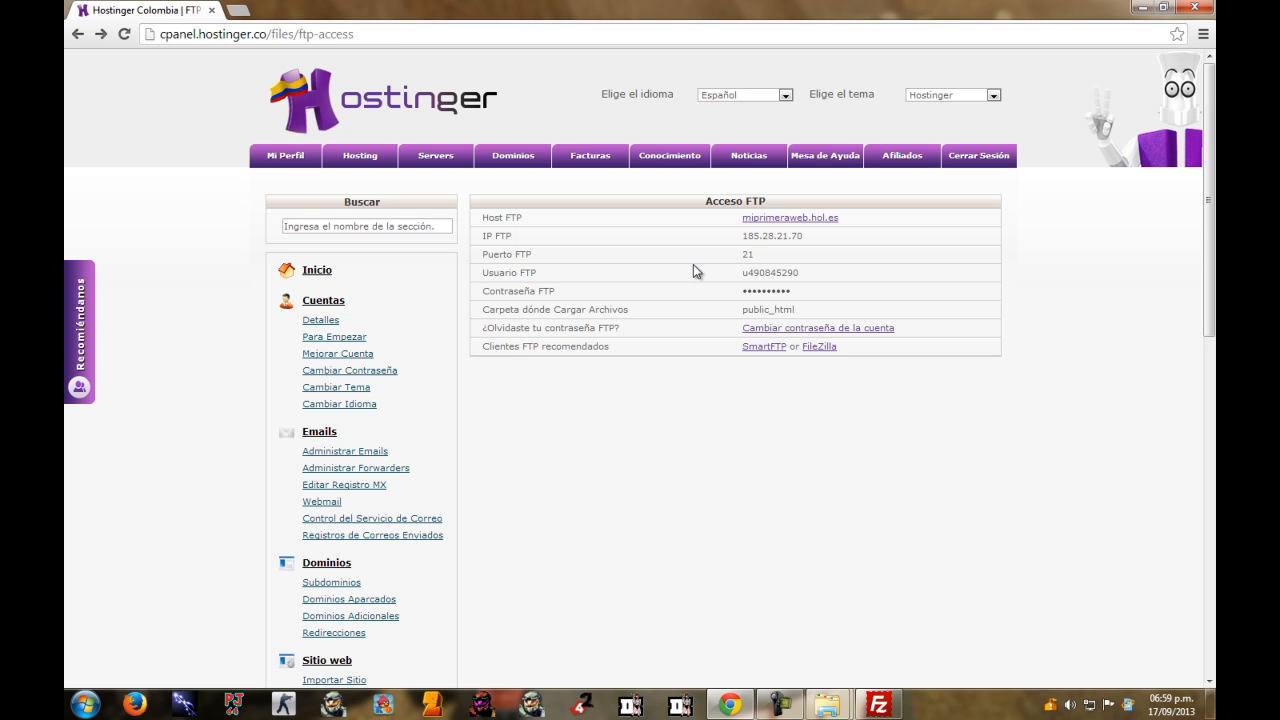
pyautogui.click(878, 704)
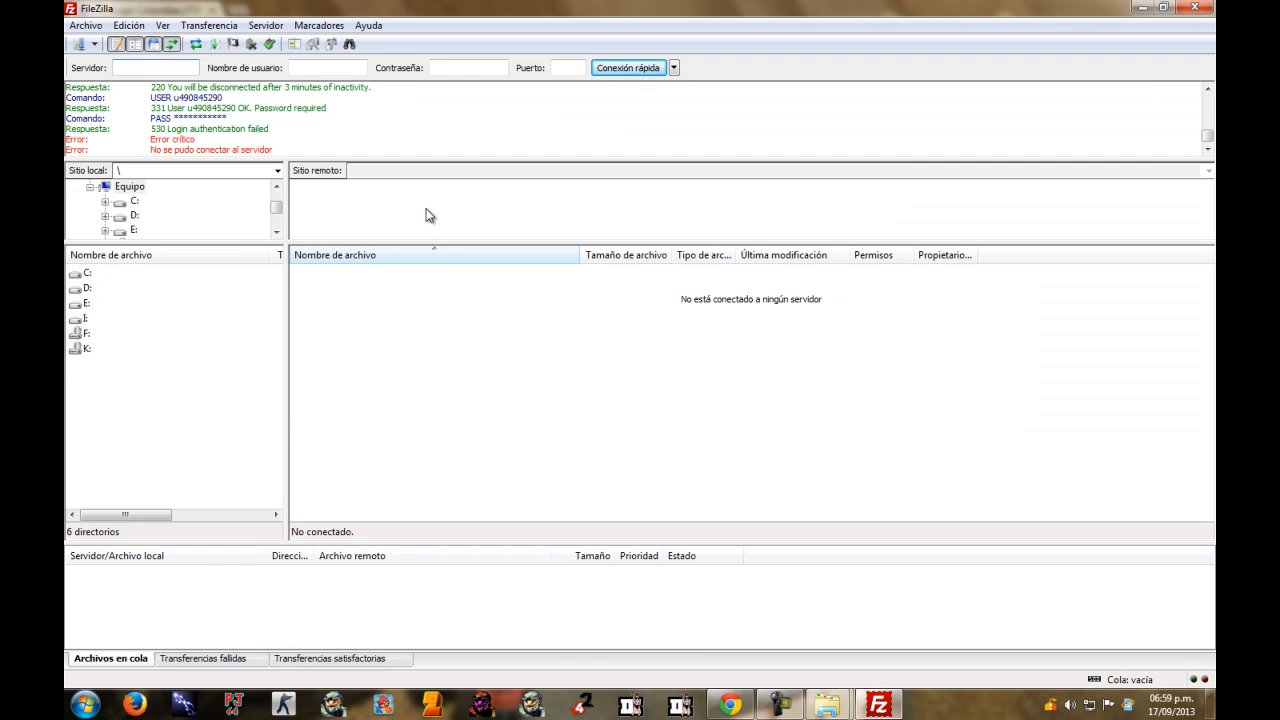
# Set the server to miprimeraweb.hol.es with Normal access, re-enter the password, and connect.
pyautogui.click(79, 44)
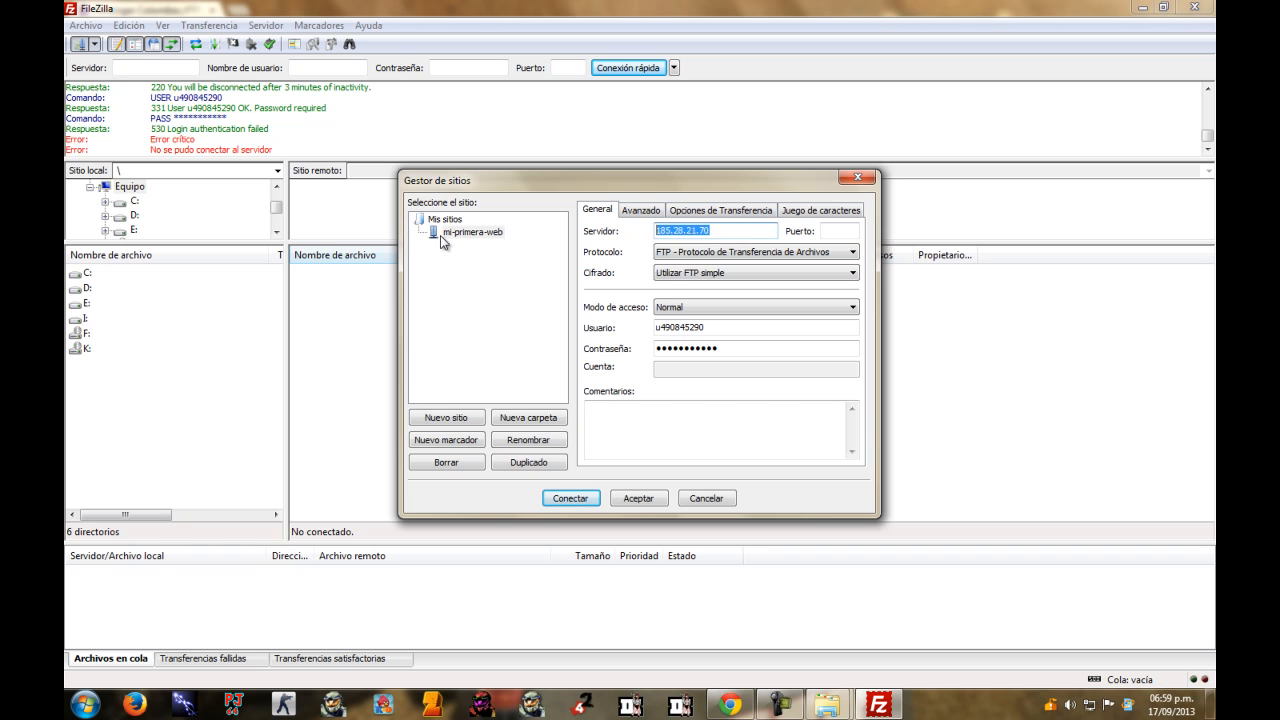
pyautogui.press('BackSpace')
pyautogui.click(780, 307)
pyautogui.click(830, 310)
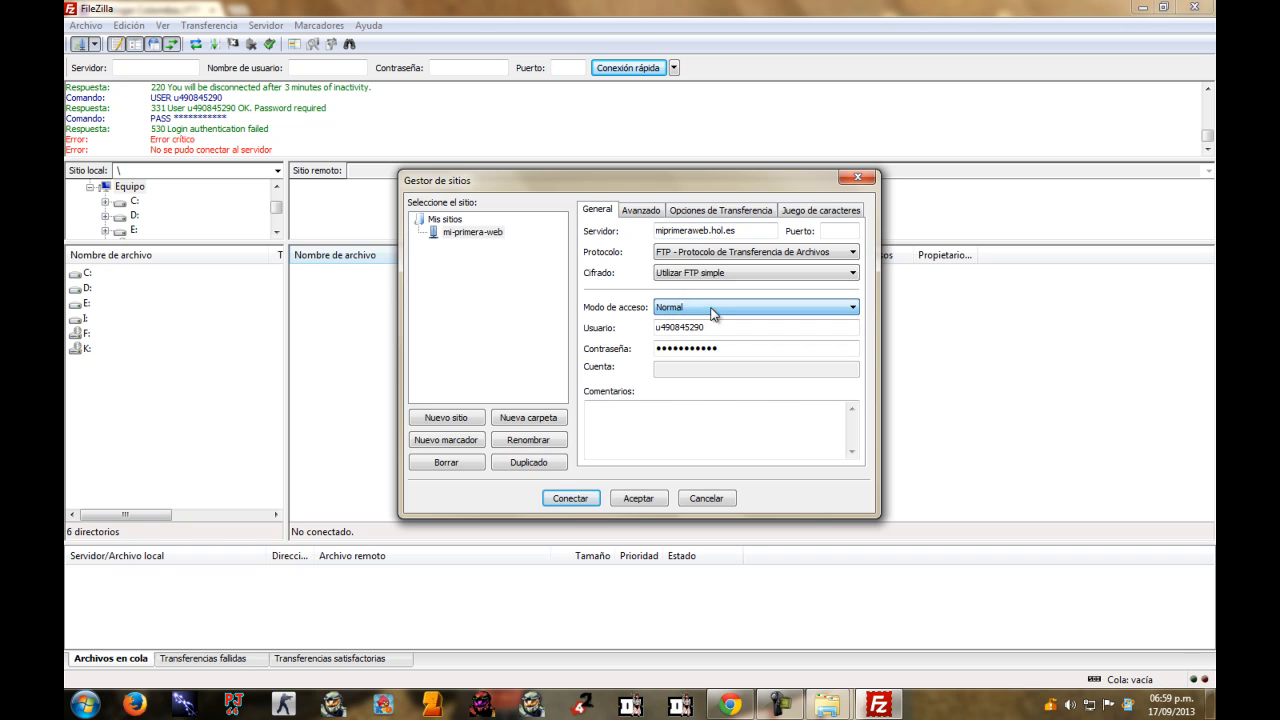
pyautogui.doubleClick(736, 348)
pyautogui.write('a')
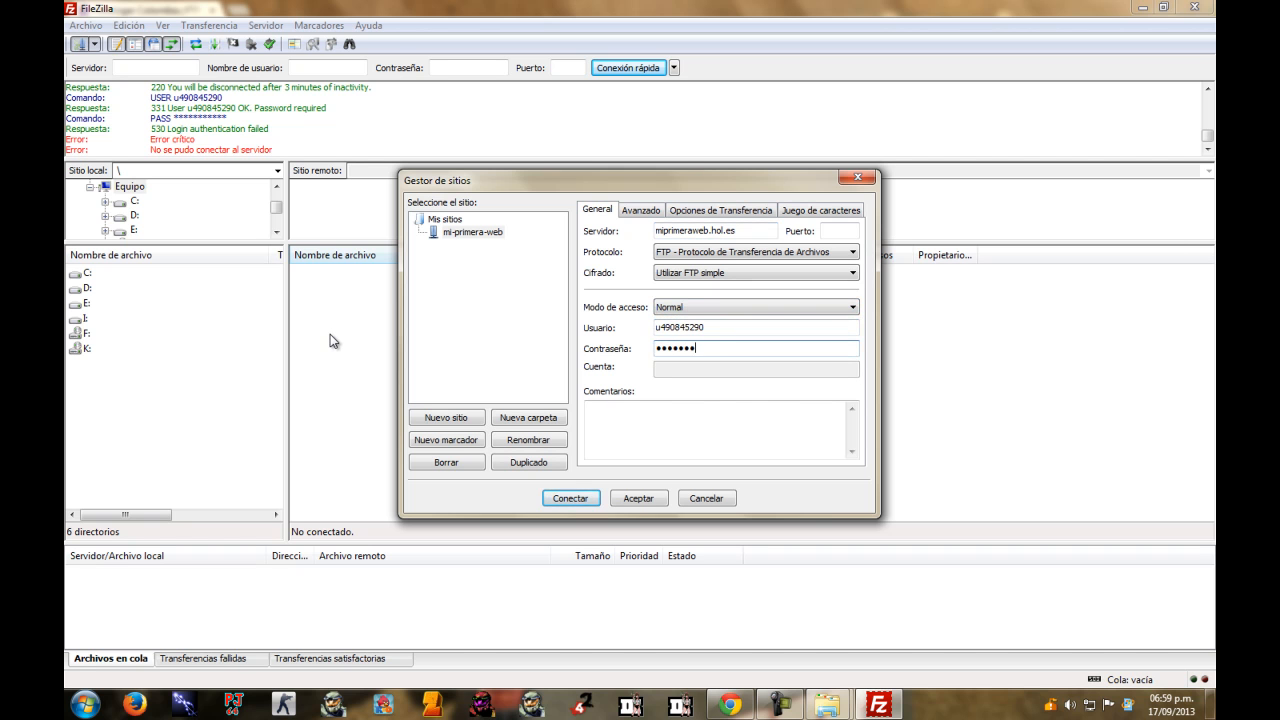
pyautogui.click(572, 498)
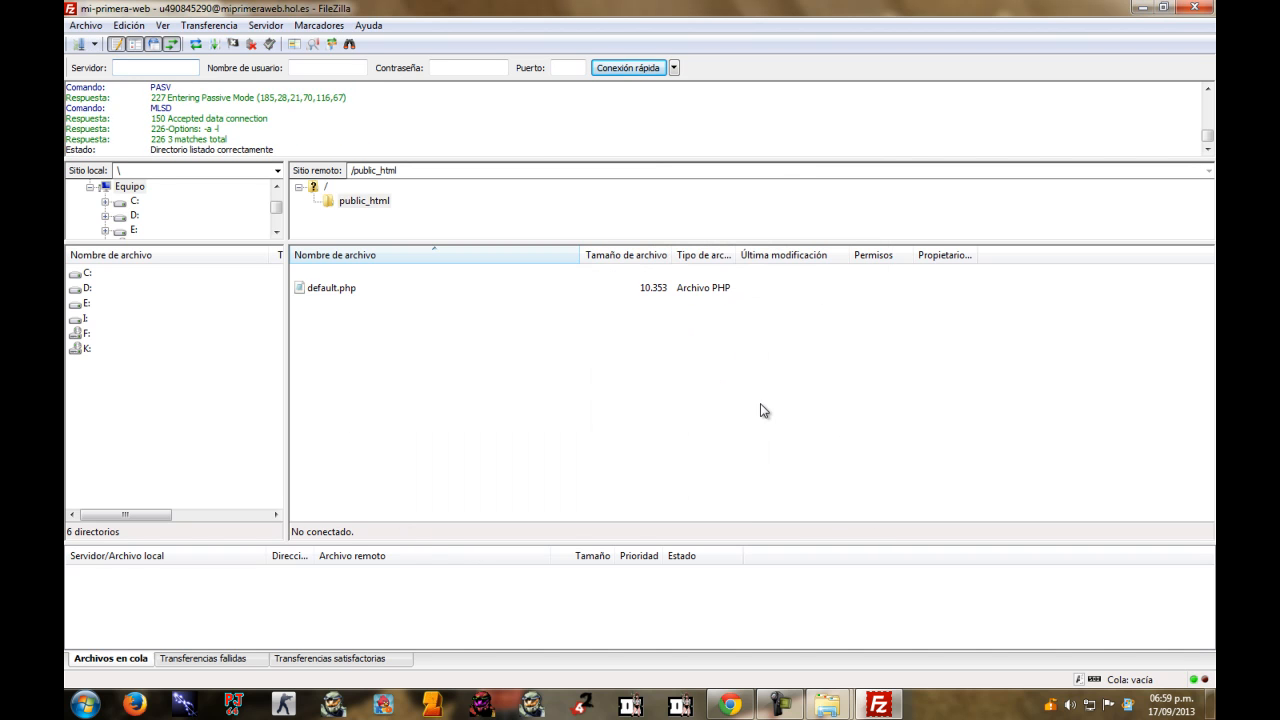
# Select default.php in public_html, minimize FileZilla, and show Hostinger's hosting accounts.
pyautogui.click(340, 291)
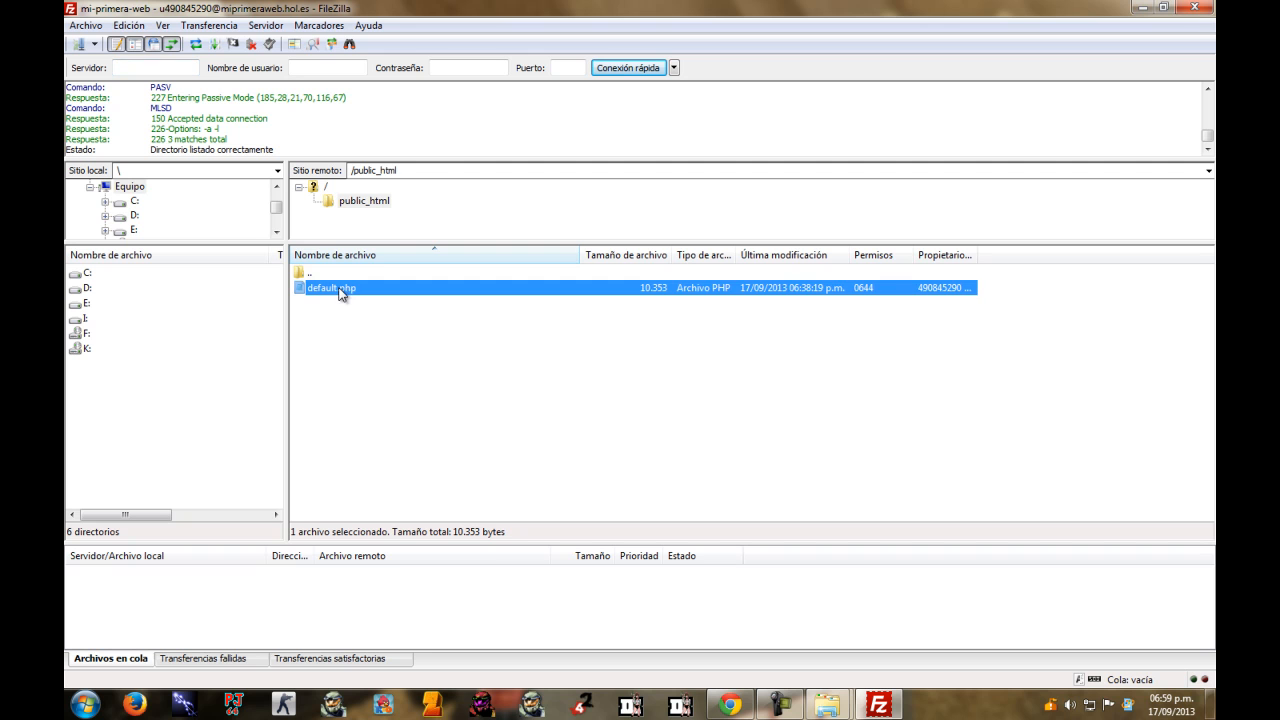
pyautogui.click(394, 353)
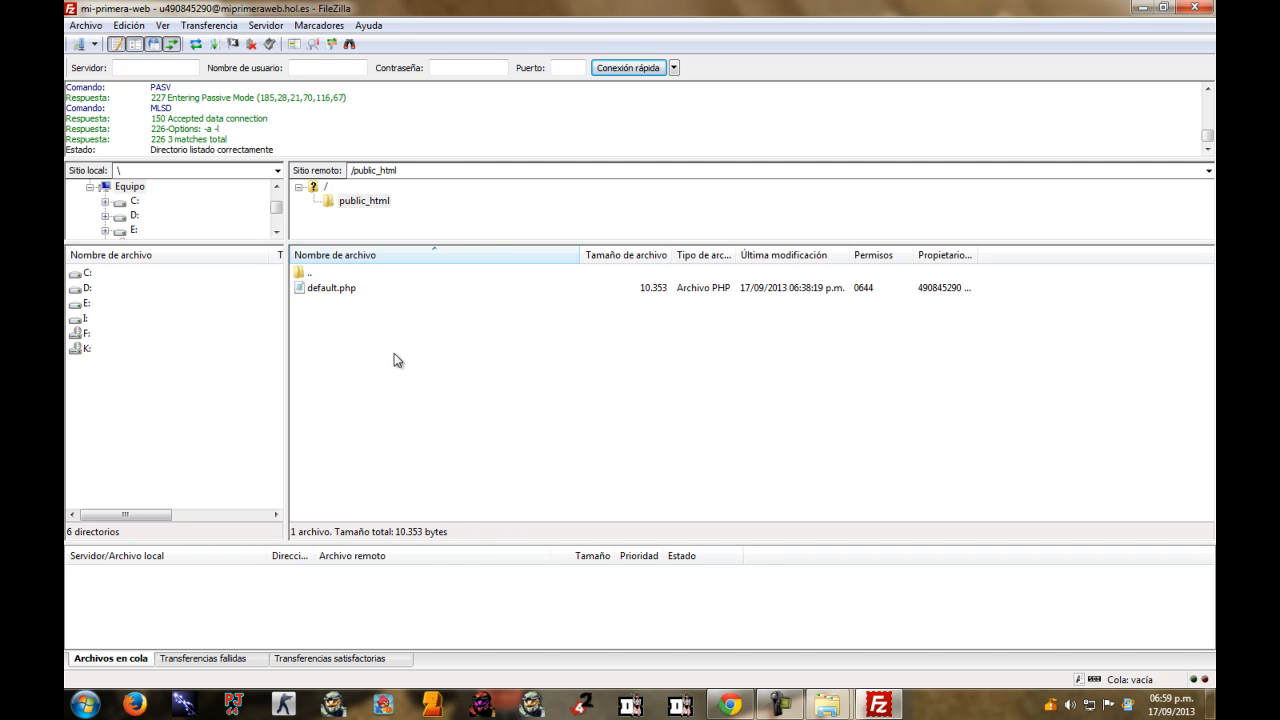
pyautogui.click(1143, 8)
pyautogui.click(362, 157)
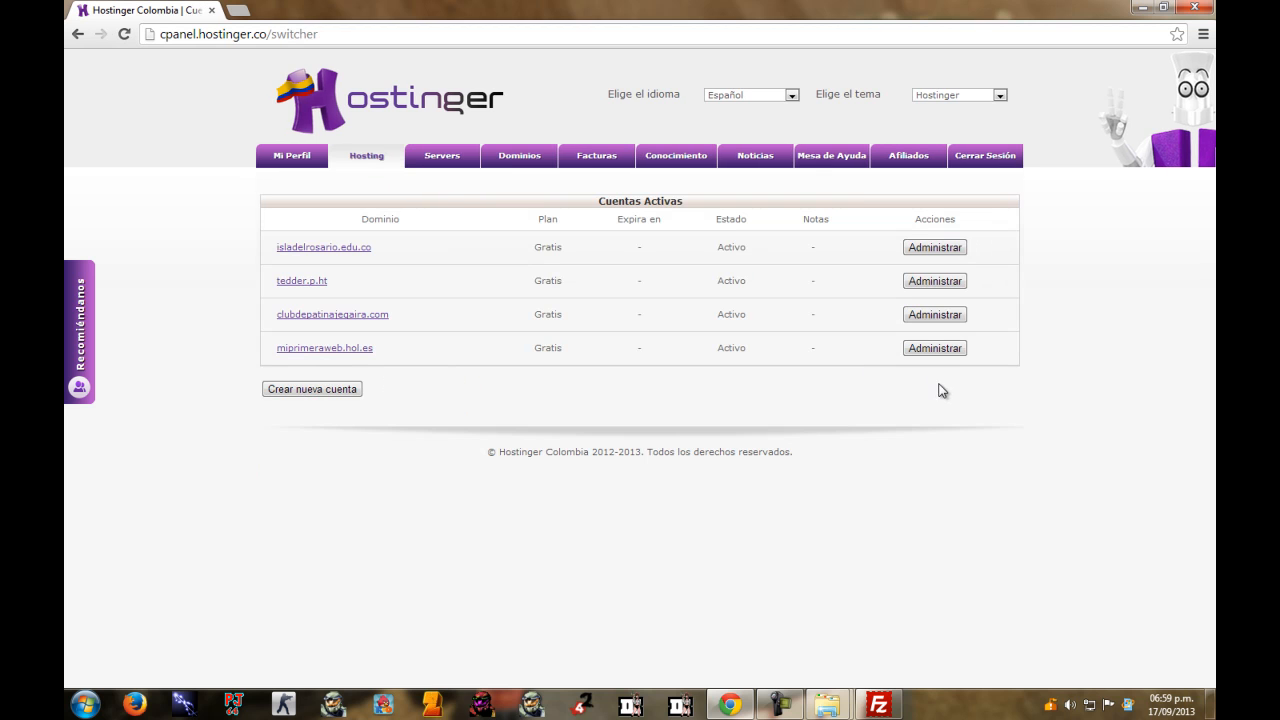
# Open miprimeraweb.hol.es from Cuentas Activas in a new tab to see the account-created page.
pyautogui.click(364, 350)
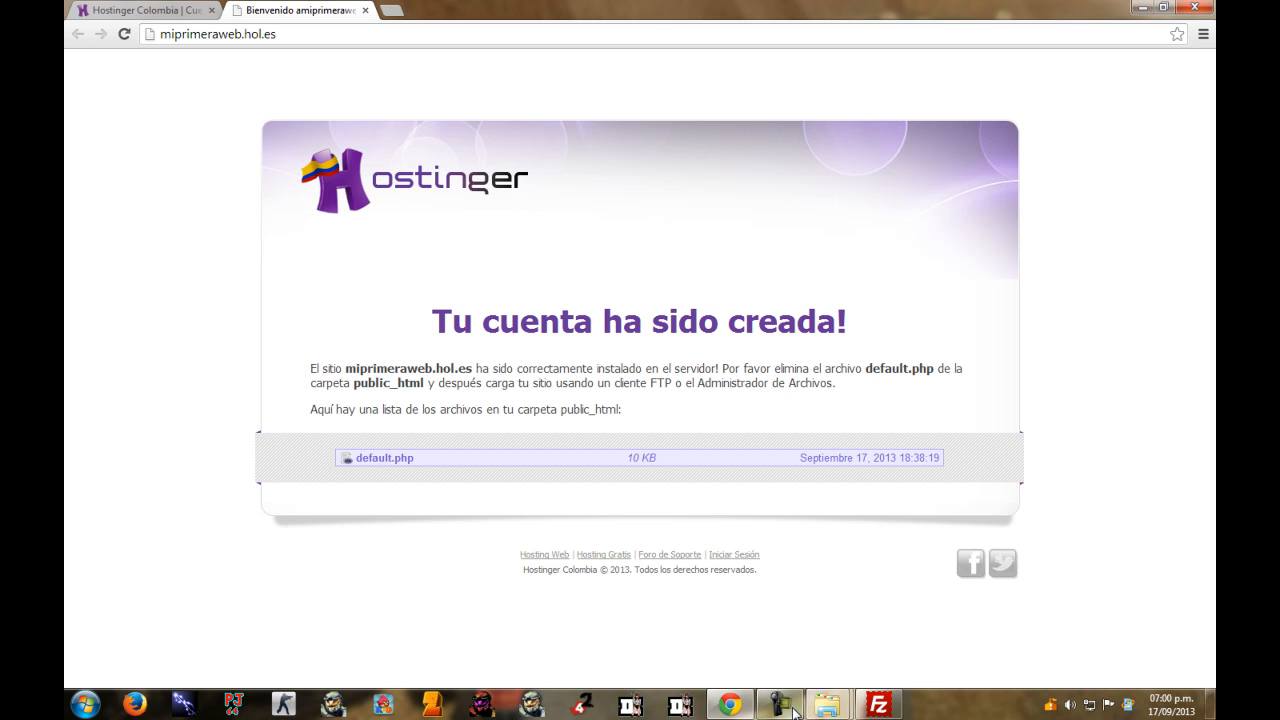
pyautogui.moveTo(795, 712)
# Delete default.php from the server's public_html folder in FileZilla so the folder is empty.
pyautogui.click(878, 705)
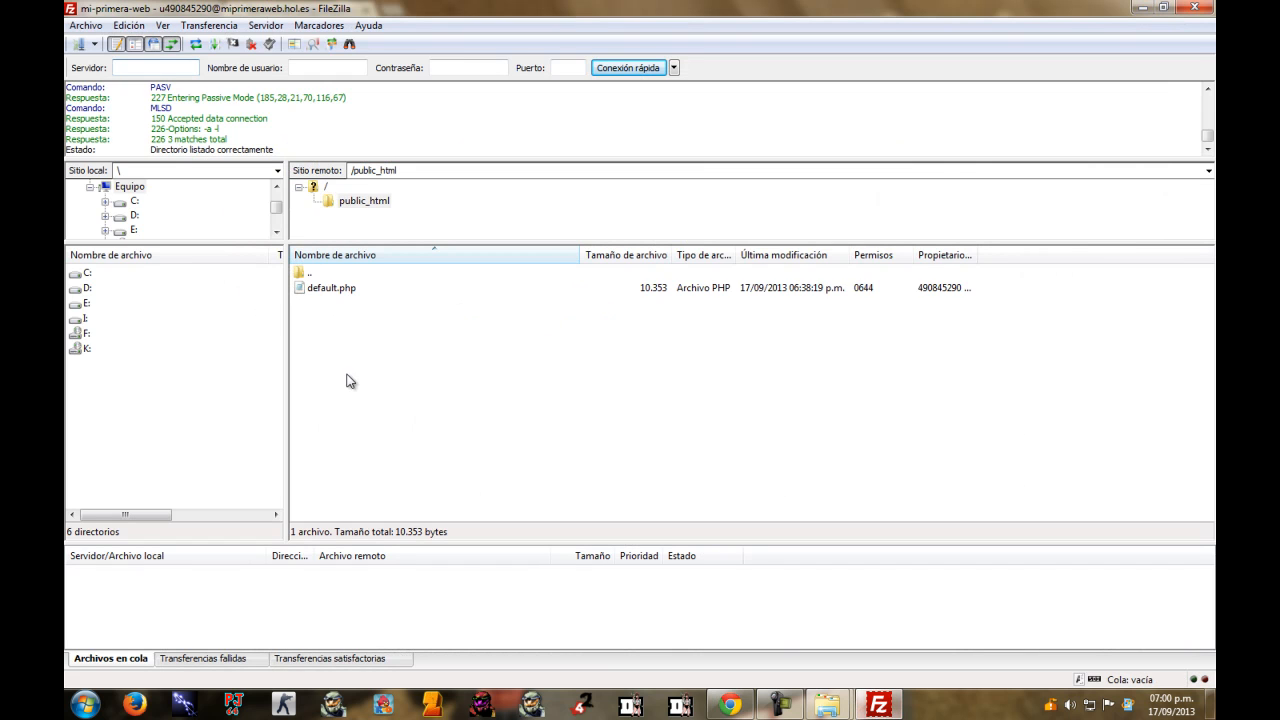
pyautogui.click(332, 290)
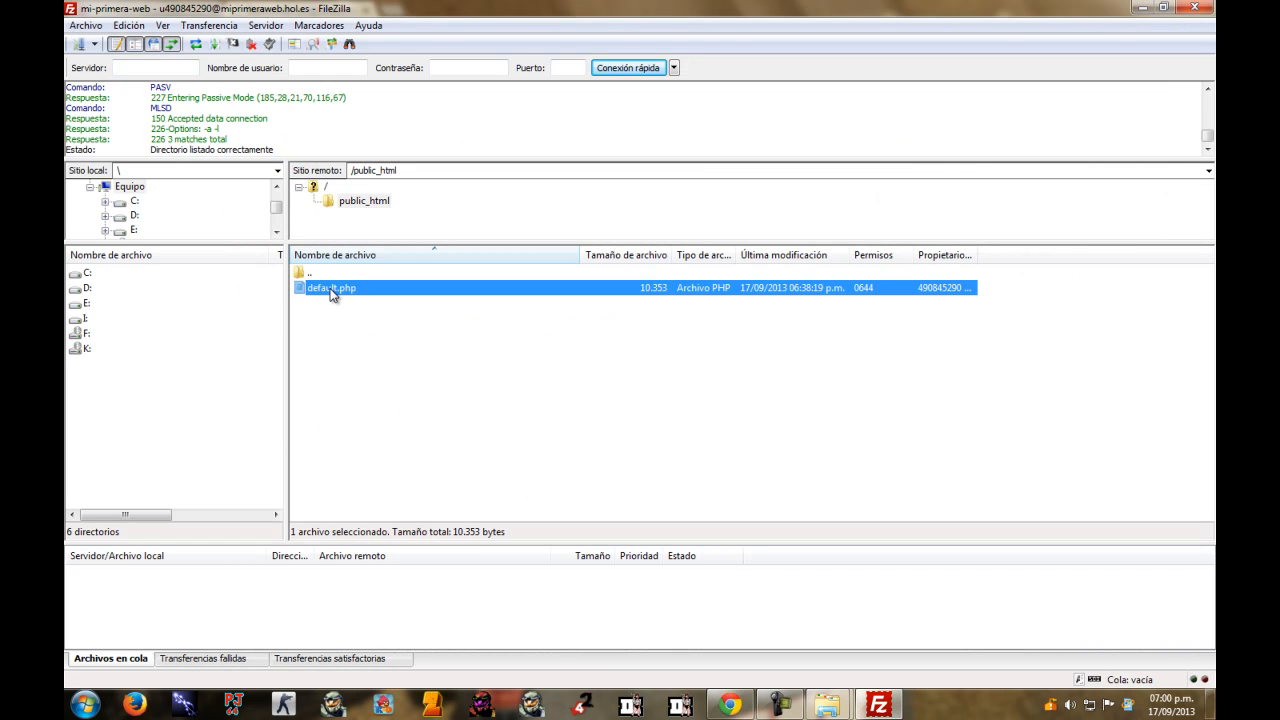
pyautogui.press('Delete')
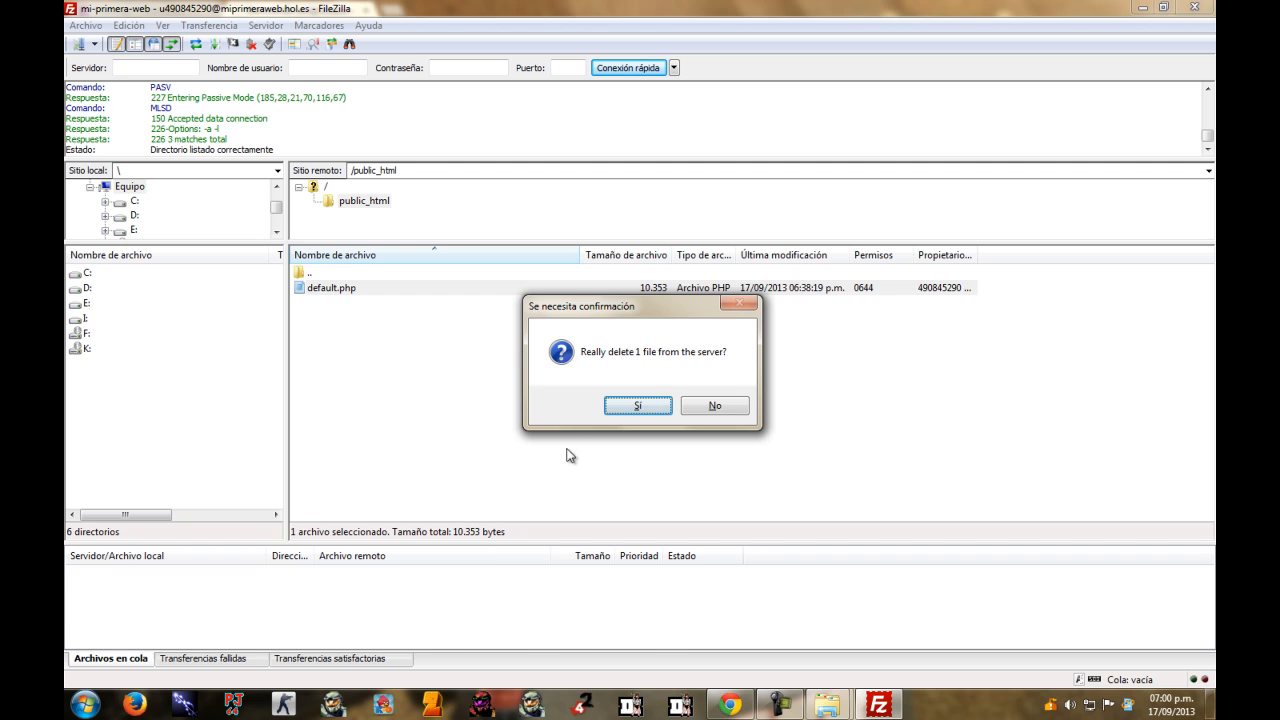
pyautogui.click(640, 405)
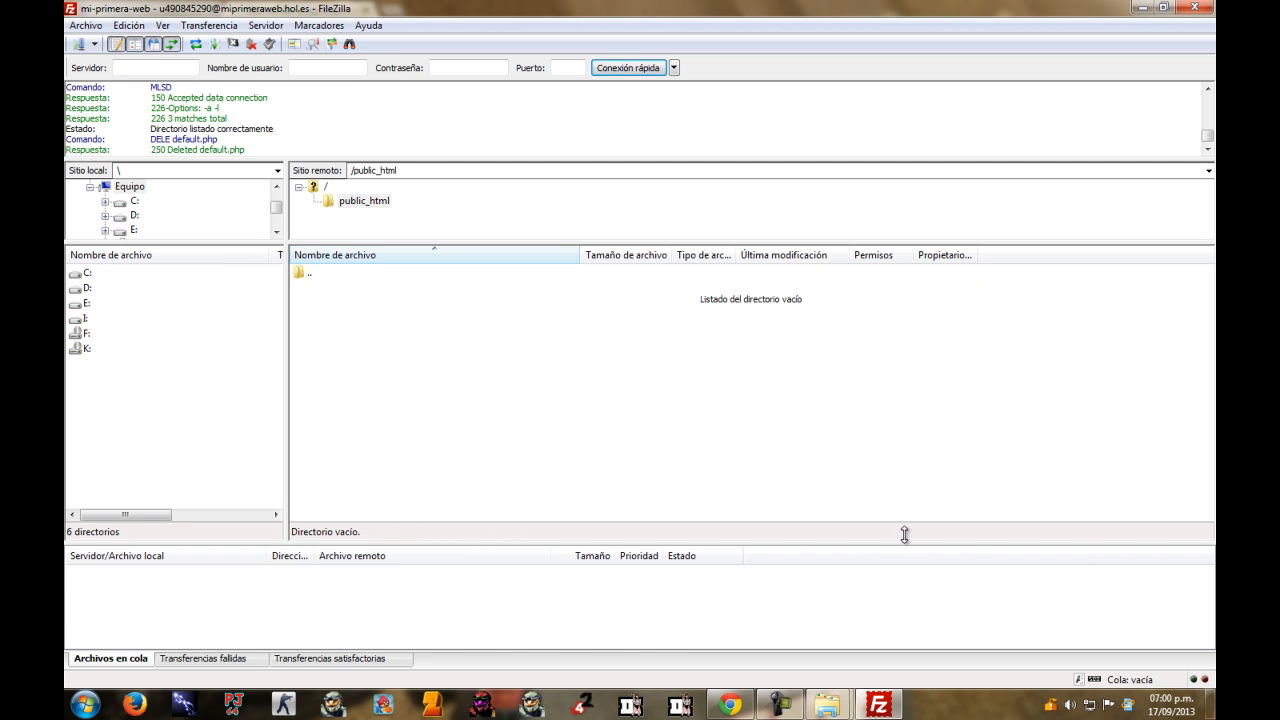
pyautogui.click(730, 705)
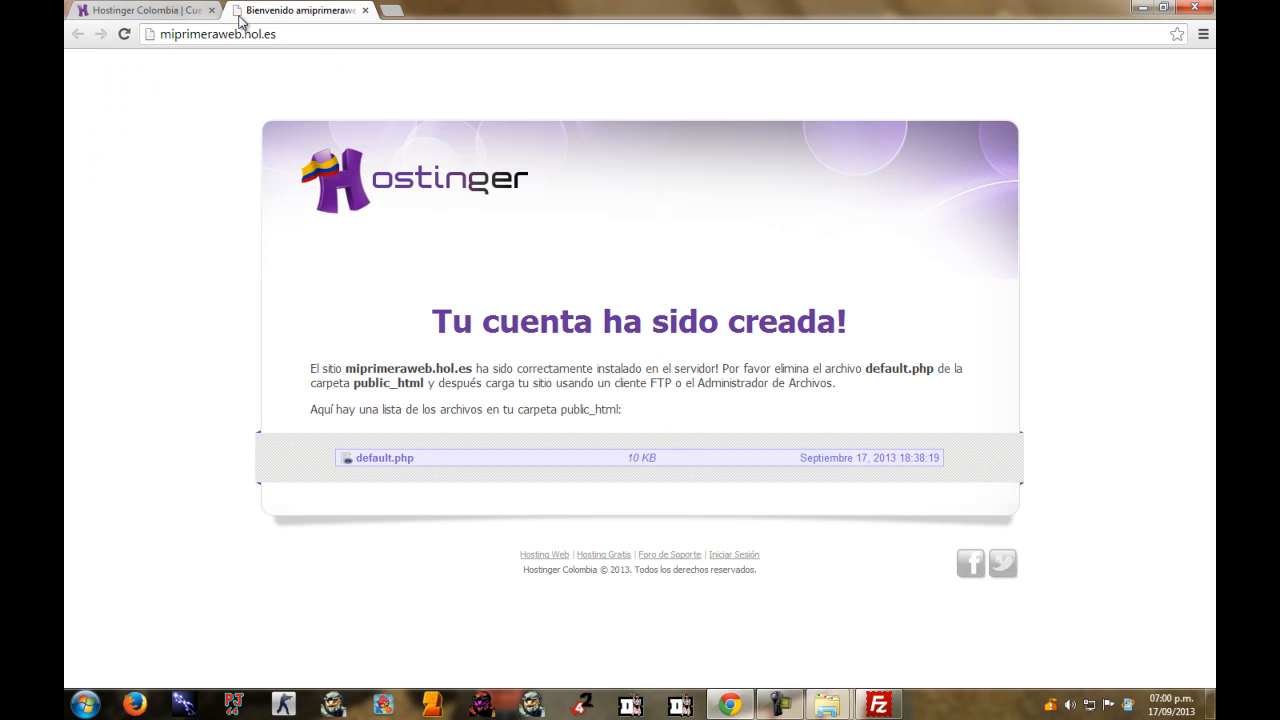
# Reload miprimeraweb.hol.es to confirm the blank Index of / listing, then close that tab.
pyautogui.click(285, 26)
pyautogui.press('Return')
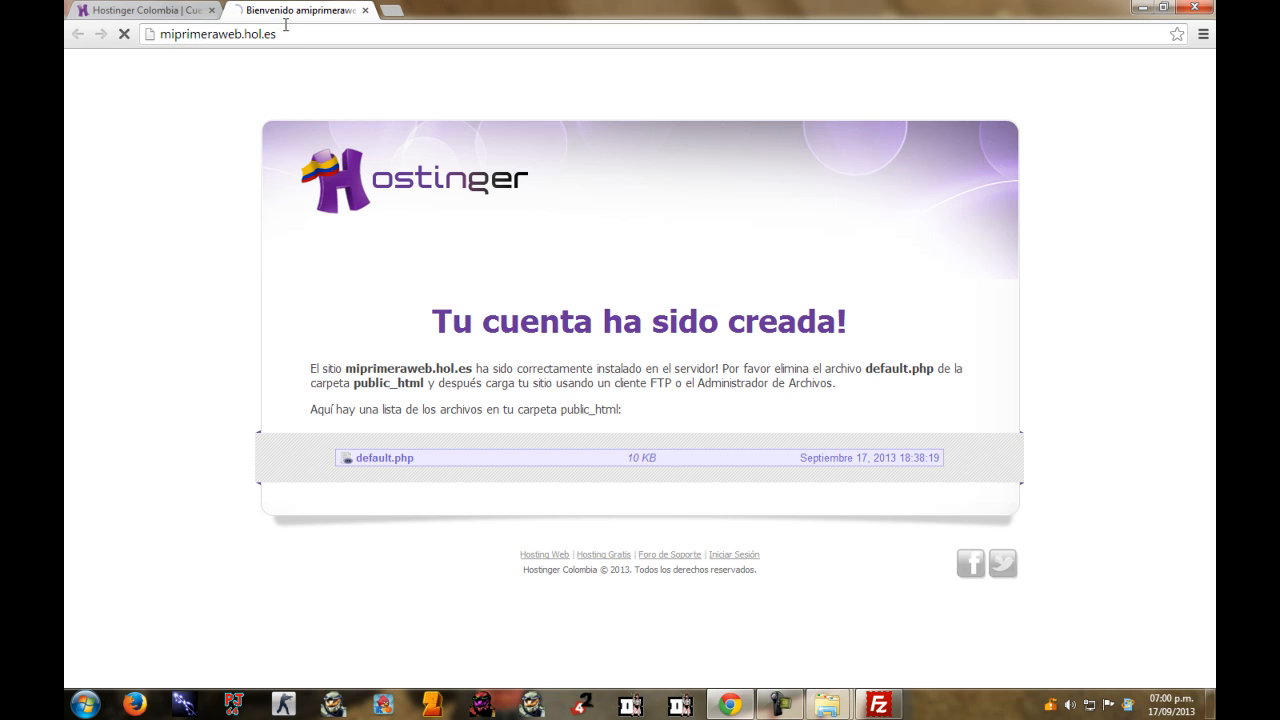
pyautogui.click(323, 34)
pyautogui.click(668, 242)
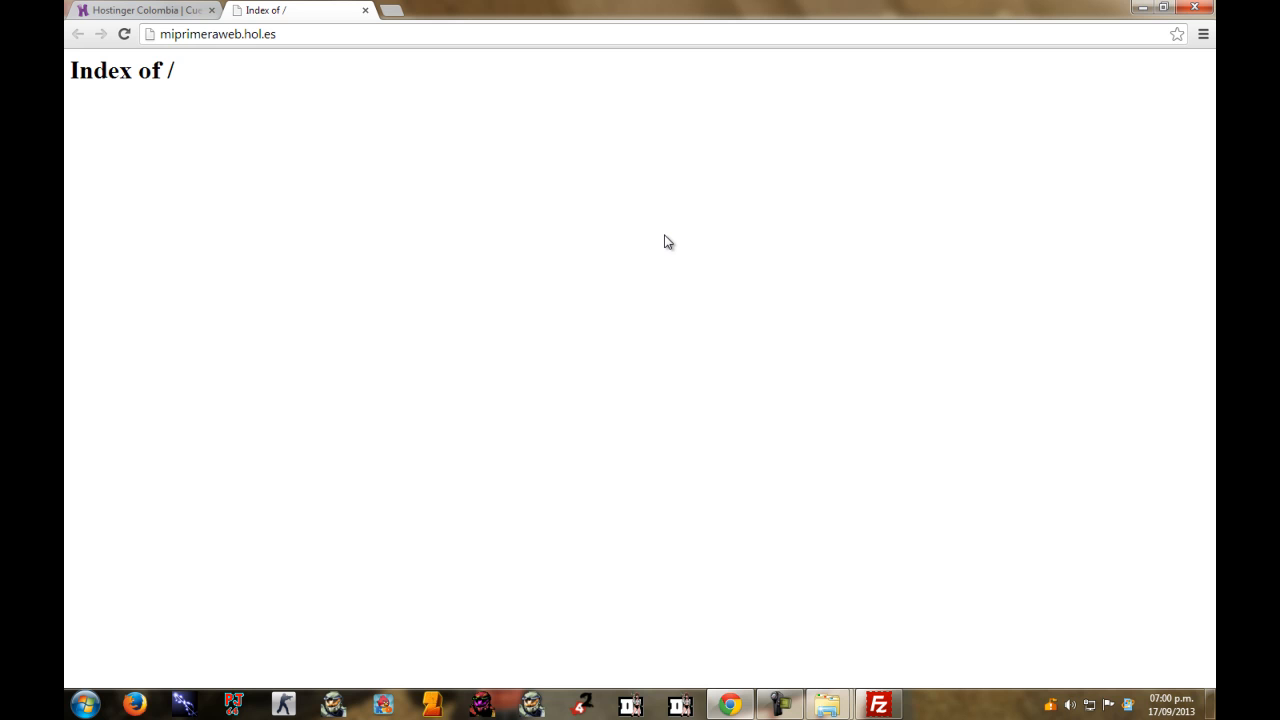
pyautogui.click(365, 10)
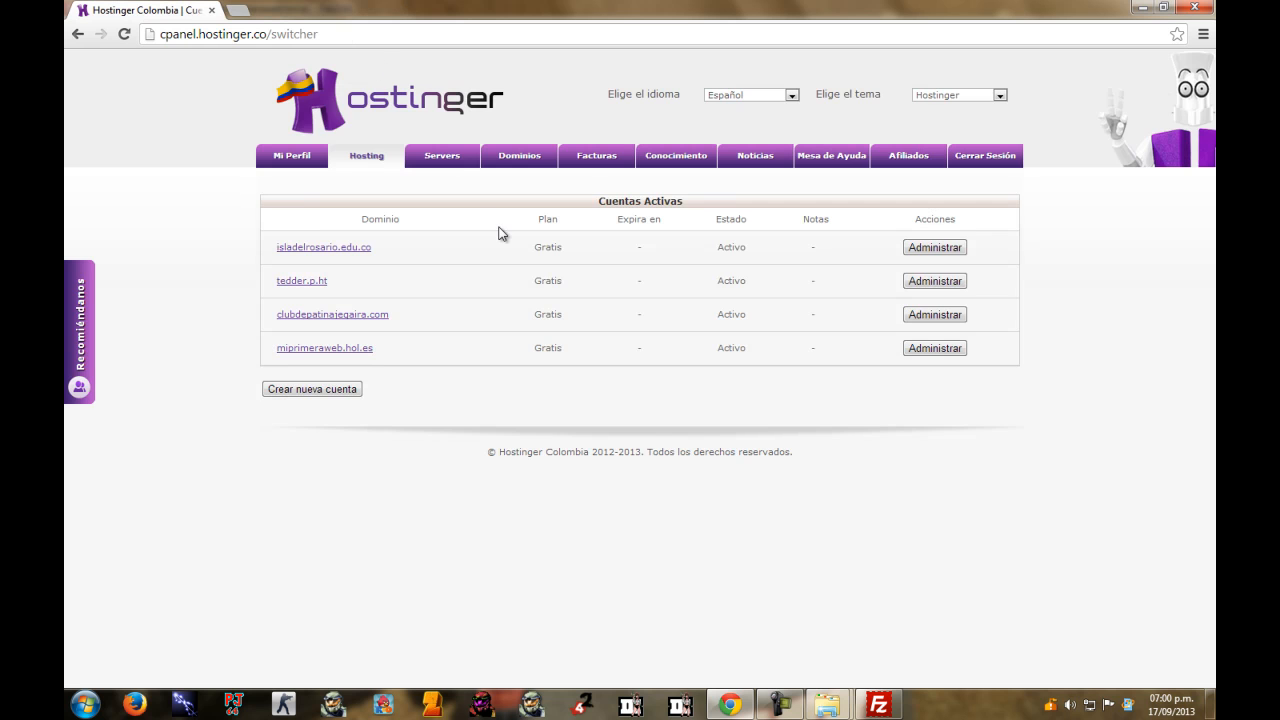
pyautogui.click(936, 350)
pyautogui.click(878, 705)
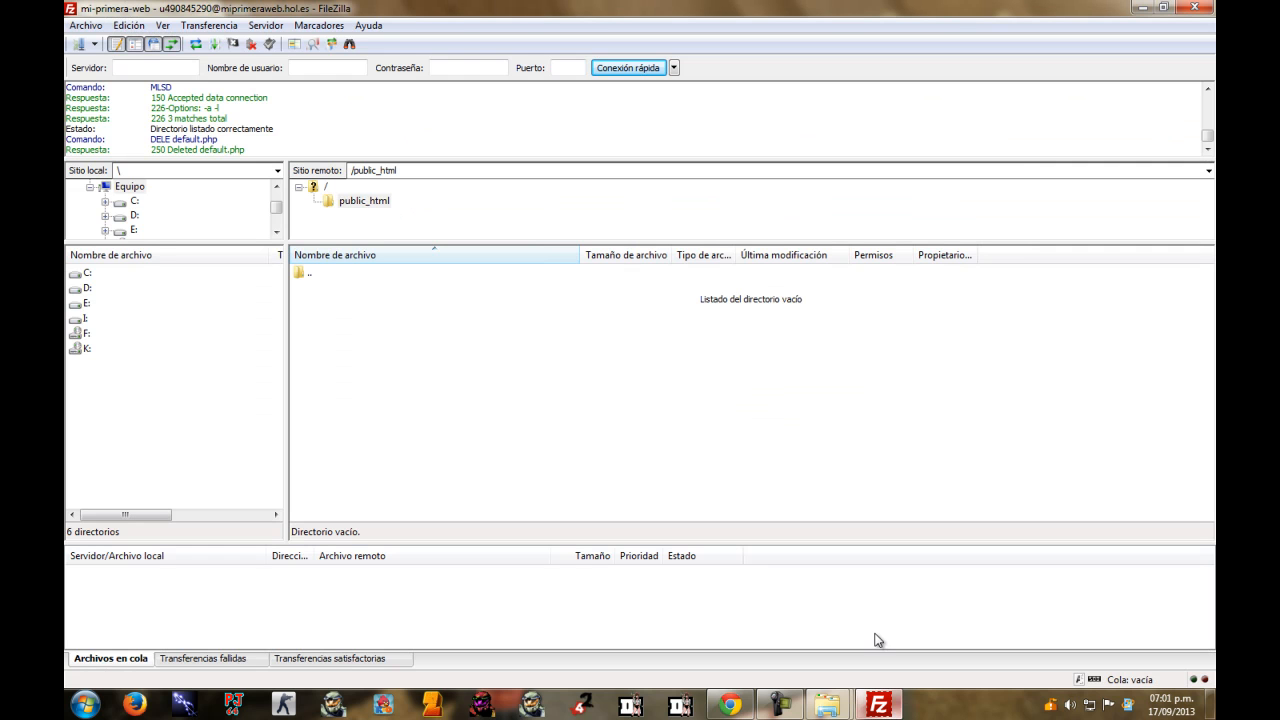
pyautogui.click(78, 44)
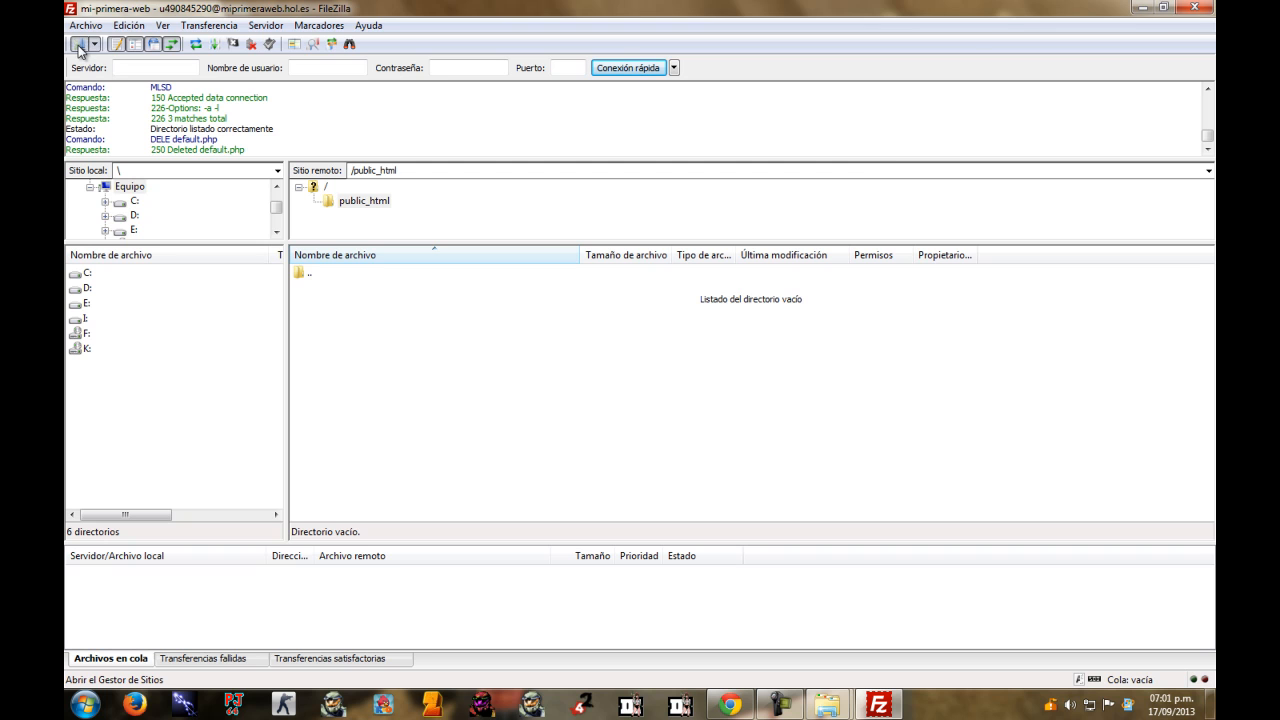
pyautogui.moveTo(750, 231); pyautogui.dragTo(634, 238)
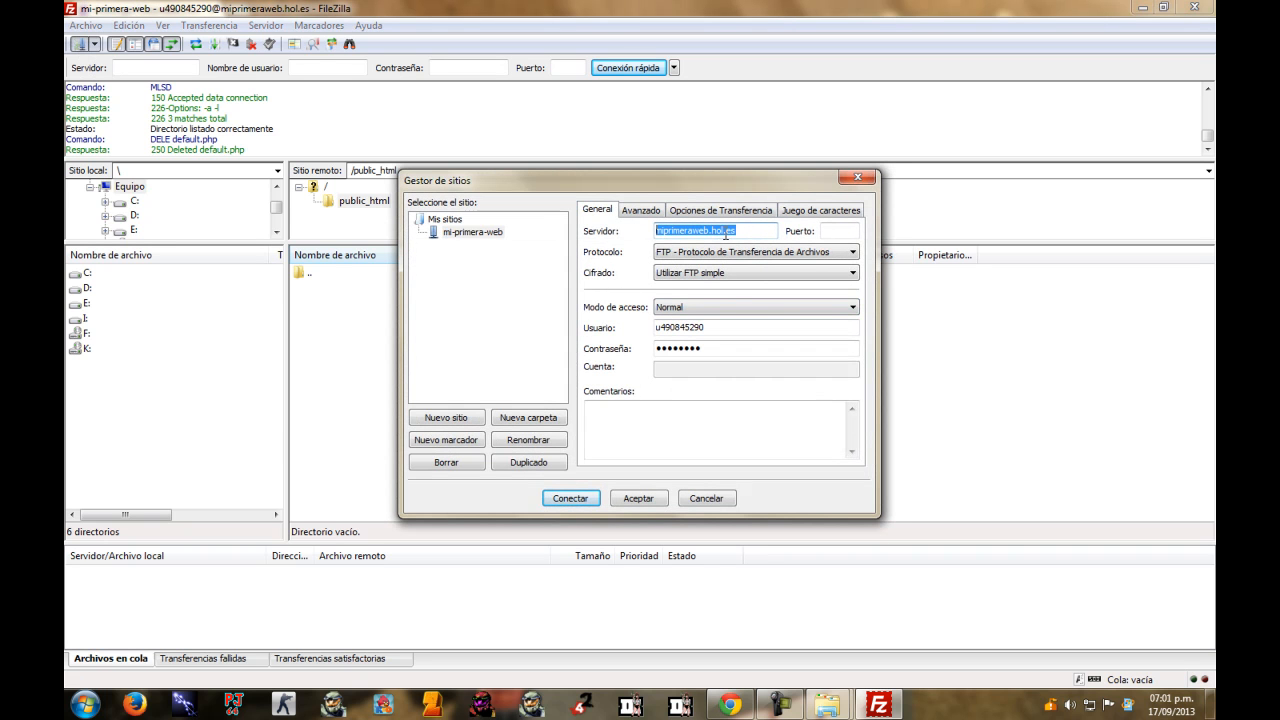
pyautogui.moveTo(746, 231); pyautogui.dragTo(614, 237)
pyautogui.click(719, 354)
pyautogui.moveTo(719, 354); pyautogui.dragTo(657, 365)
pyautogui.click(854, 180)
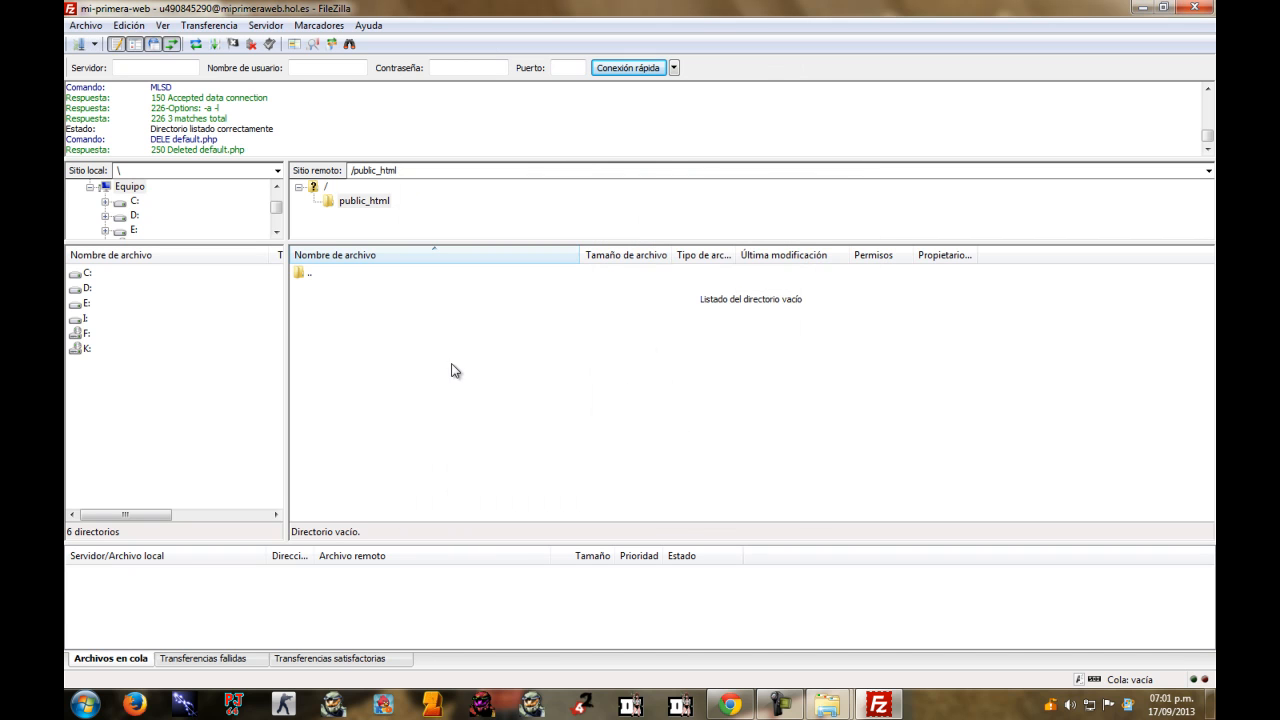
pyautogui.moveTo(386, 316); pyautogui.dragTo(590, 400)
# Select all 24 files and folders in Hosting-Joomla and drag them into the remote public_html pane to upload.
pyautogui.moveTo(830, 707)
pyautogui.click(735, 612)
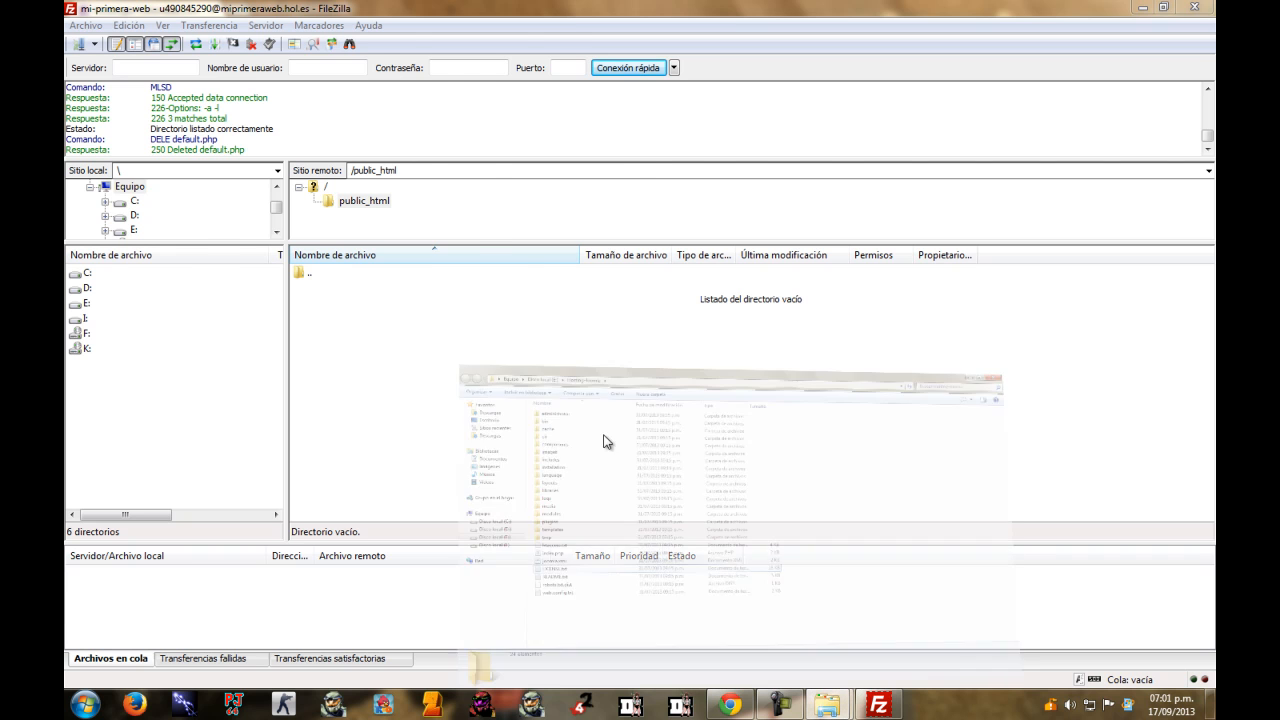
pyautogui.moveTo(277, 6); pyautogui.dragTo(891, 126)
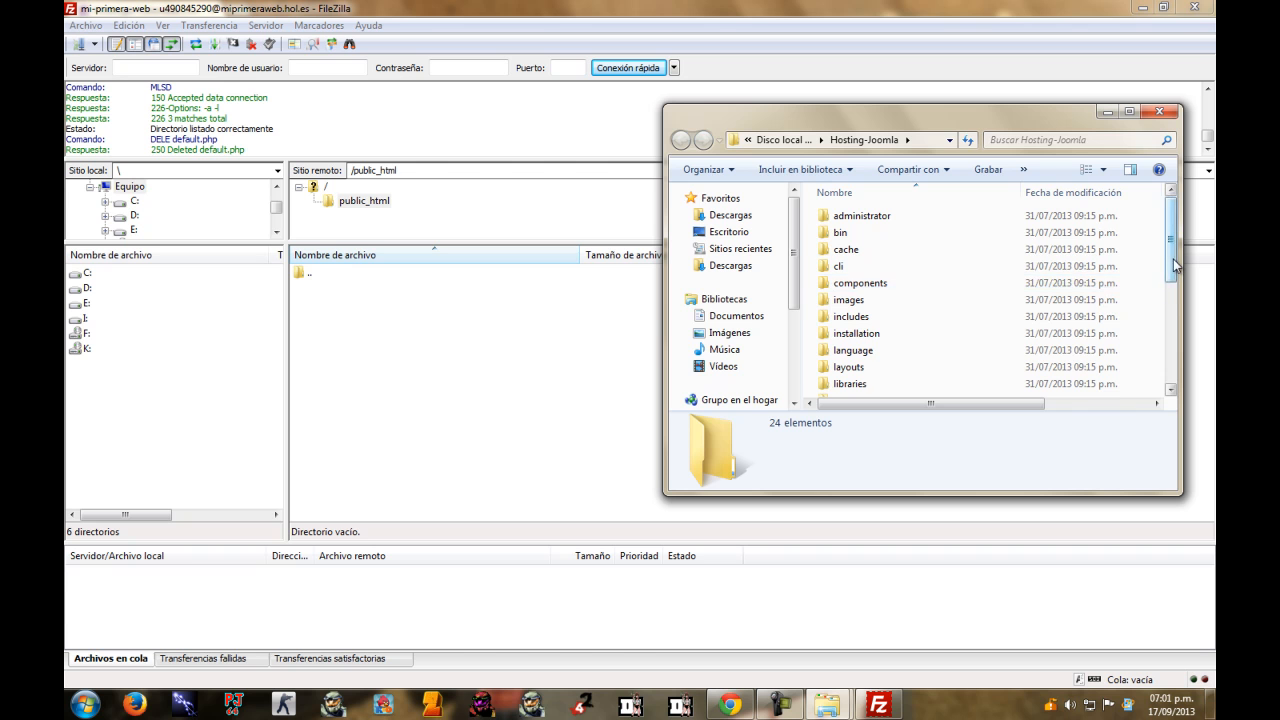
pyautogui.moveTo(1175, 265); pyautogui.dragTo(1199, 394)
pyautogui.click(945, 338)
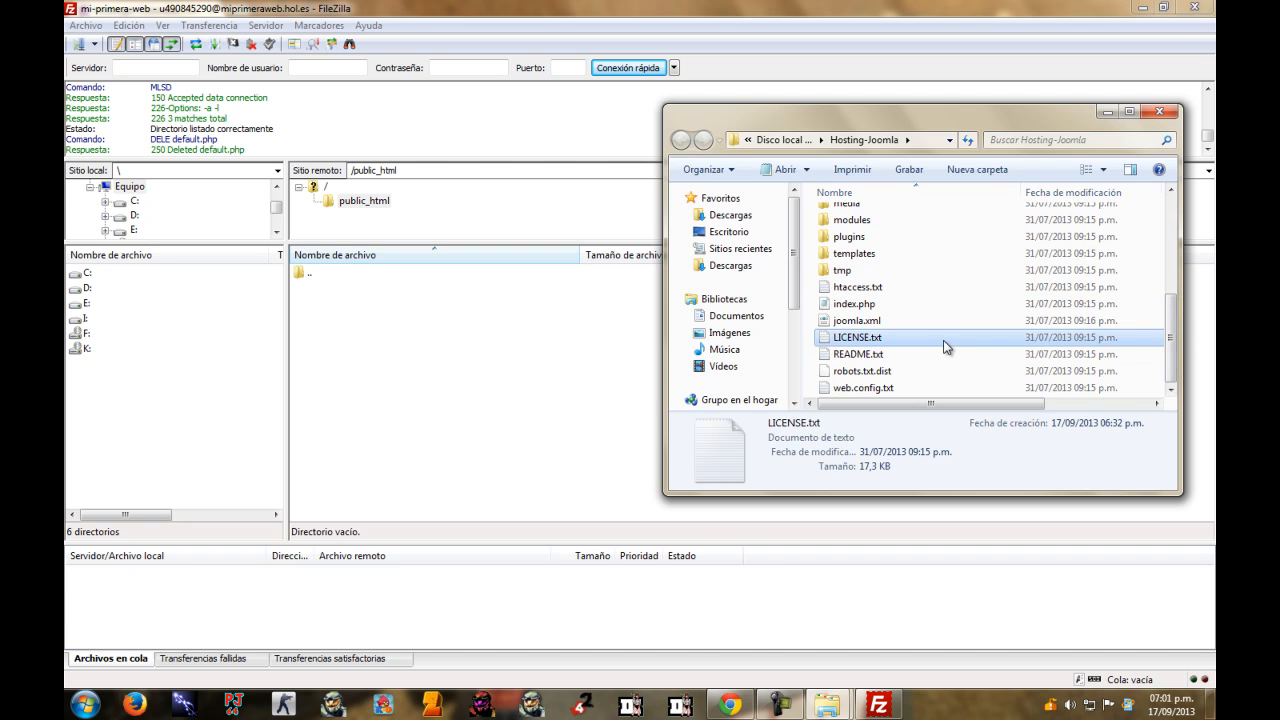
pyautogui.hotkey('ctrl', 'a')
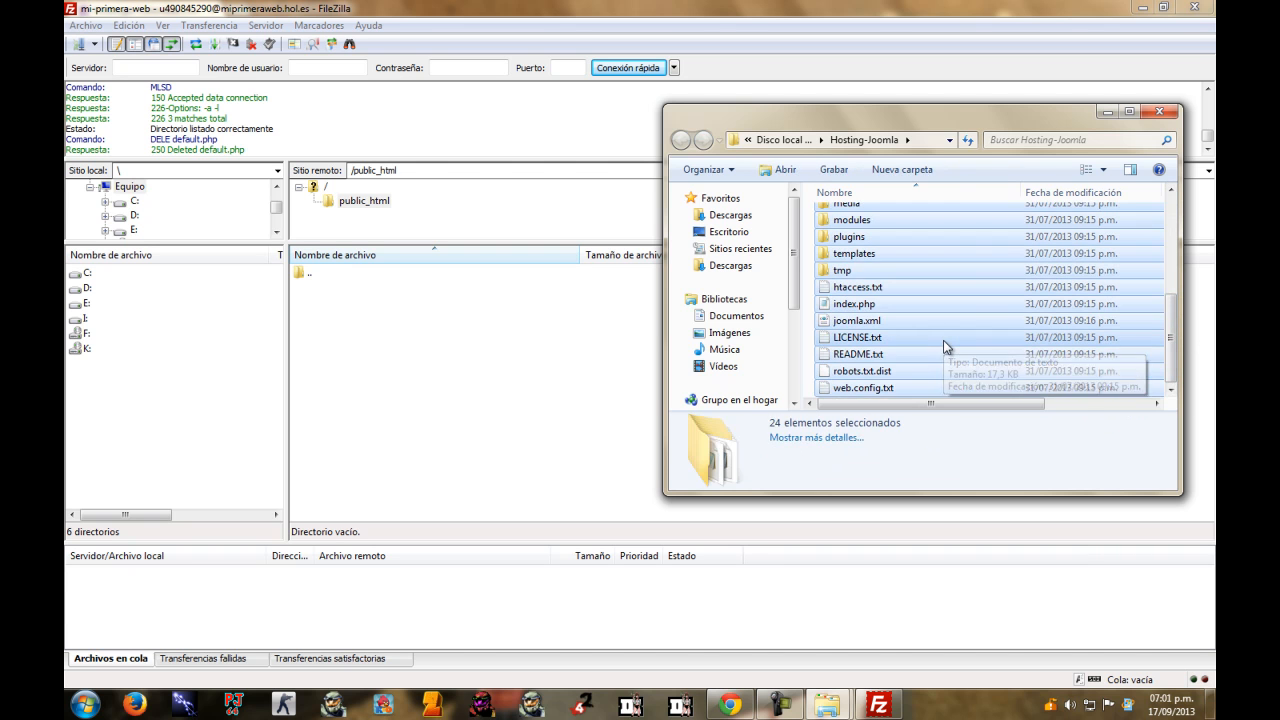
pyautogui.moveTo(940, 262); pyautogui.dragTo(465, 388)
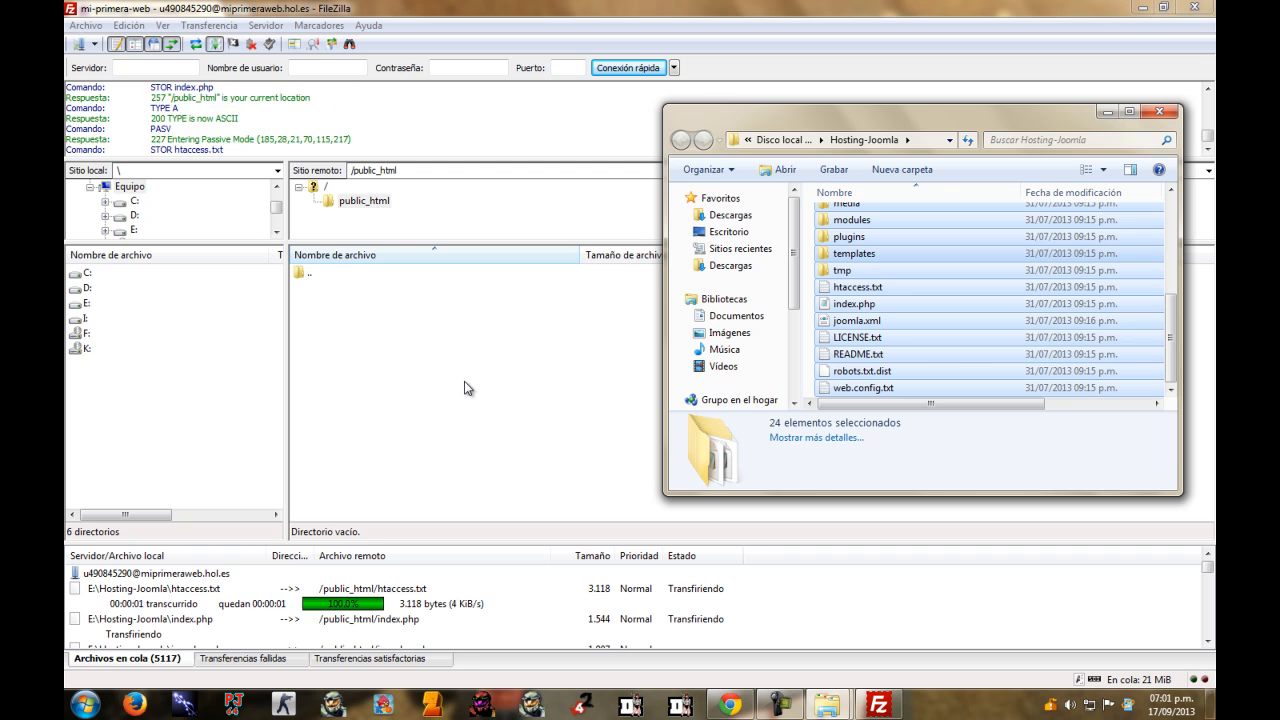
pyautogui.click(1107, 113)
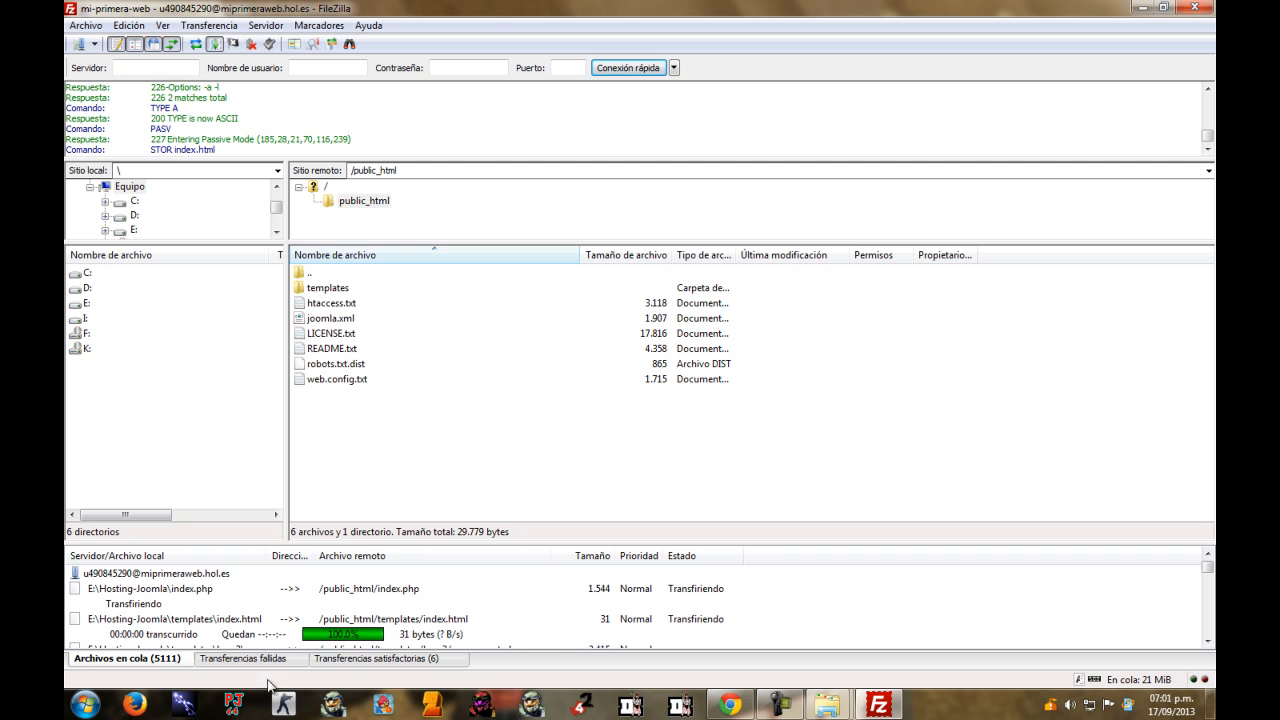
pyautogui.click(782, 704)
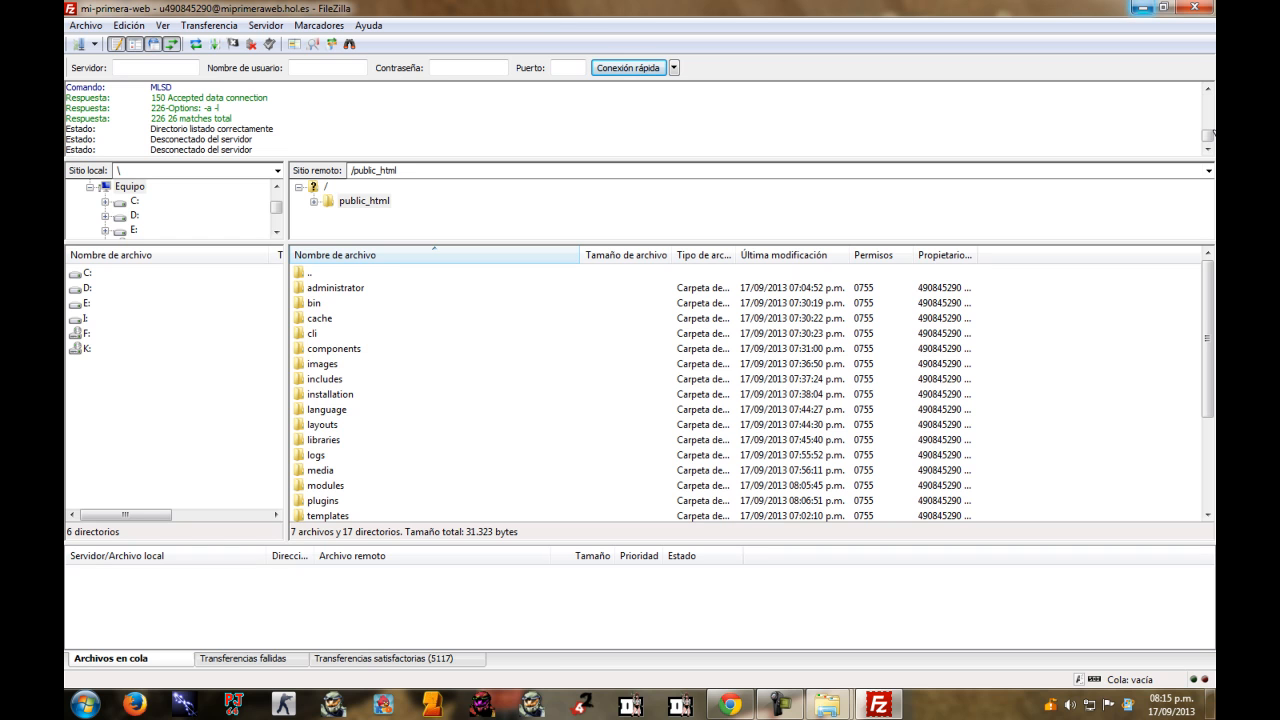
pyautogui.click(640, 379)
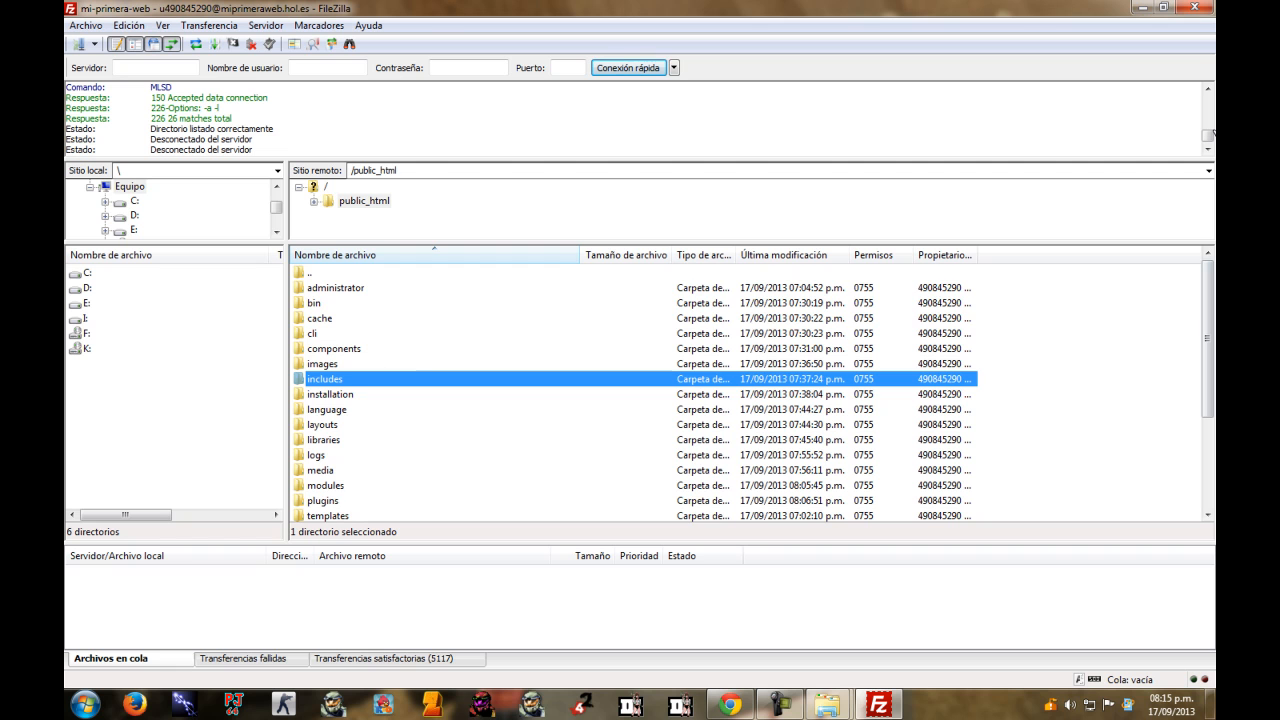
pyautogui.click(384, 659)
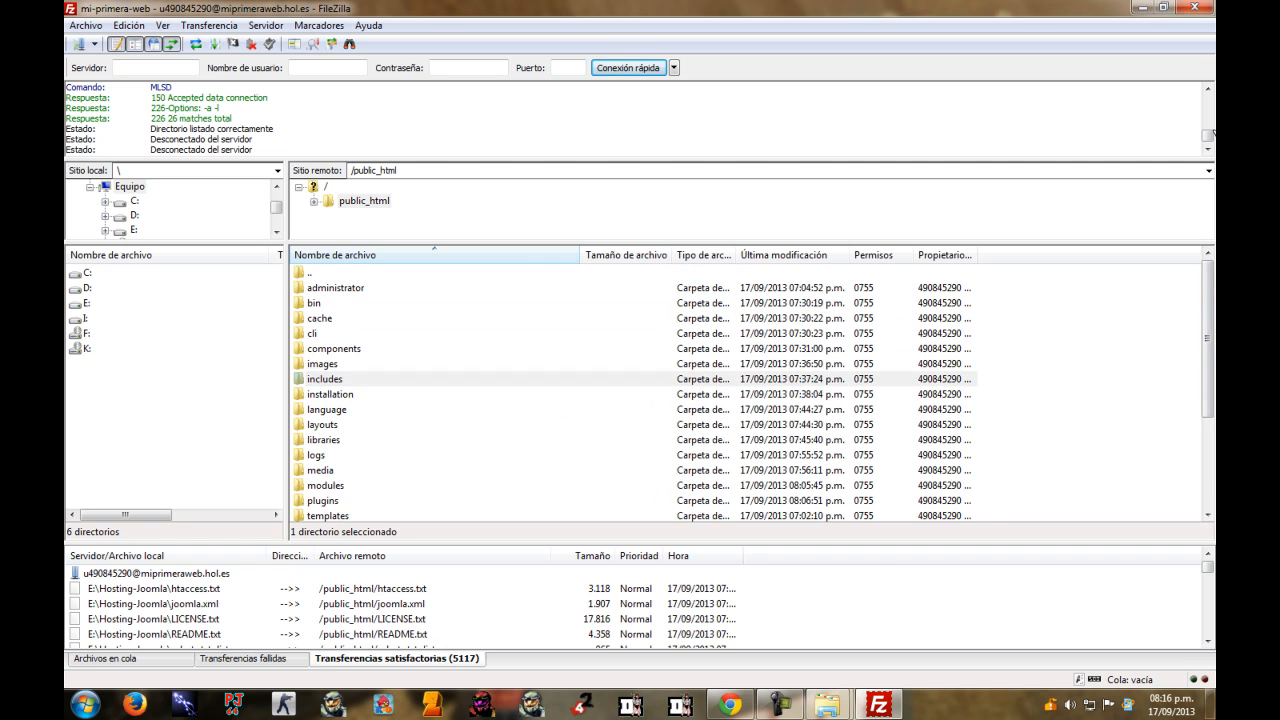
pyautogui.click(336, 349)
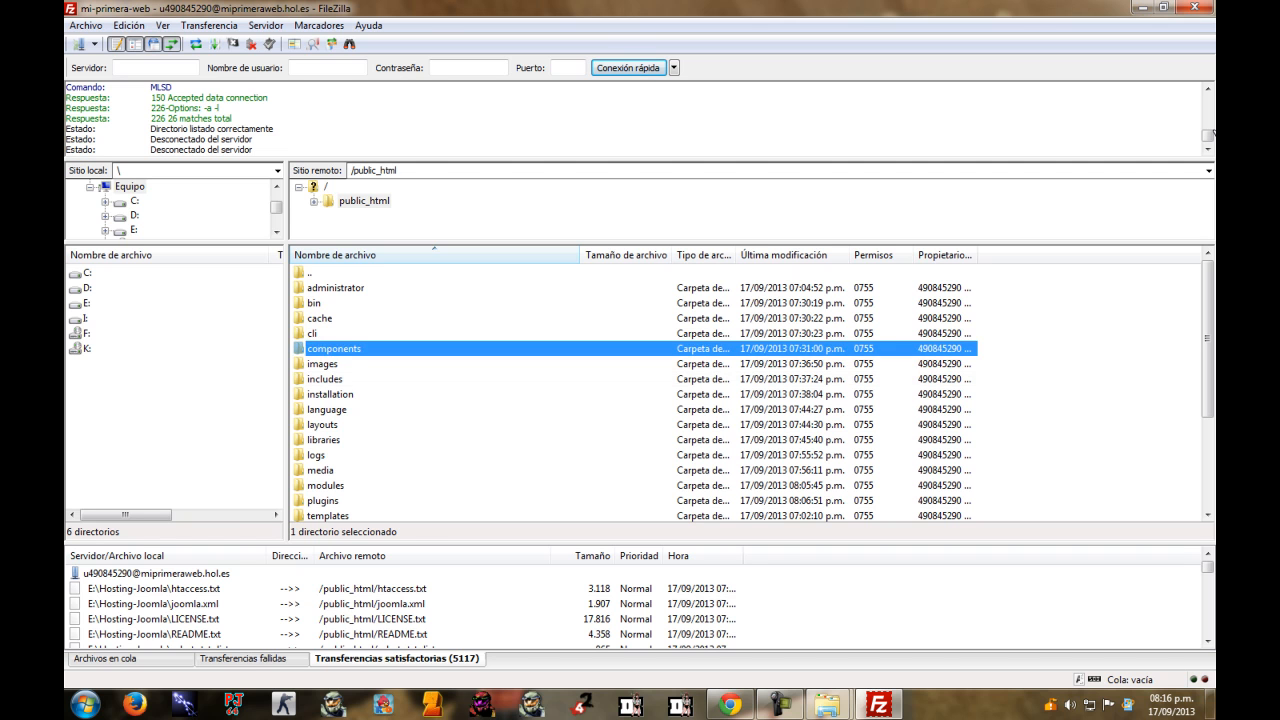
pyautogui.click(111, 659)
pyautogui.click(322, 424)
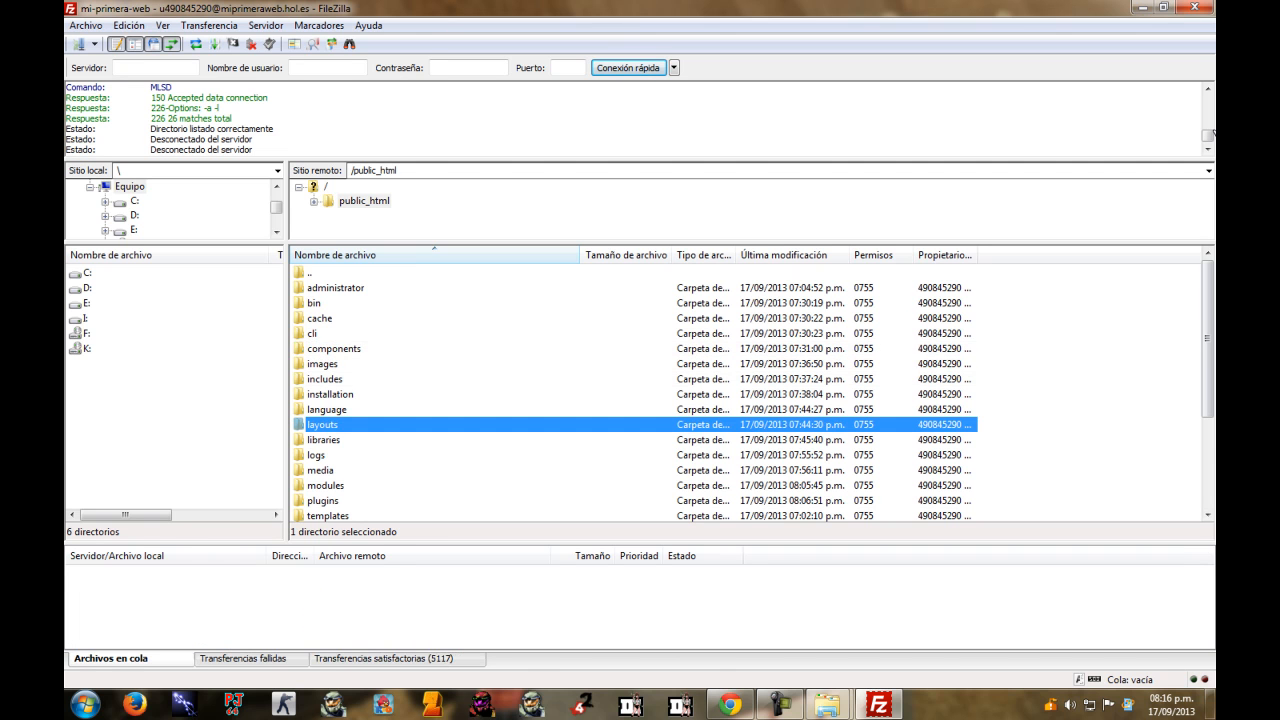
pyautogui.scroll(-3, 750, 395)
pyautogui.scroll(3, 750, 395)
# Open miprimeraweb.hol.es from the Hostinger panel to reach the Joomla installer's Configuración step.
pyautogui.click(1142, 7)
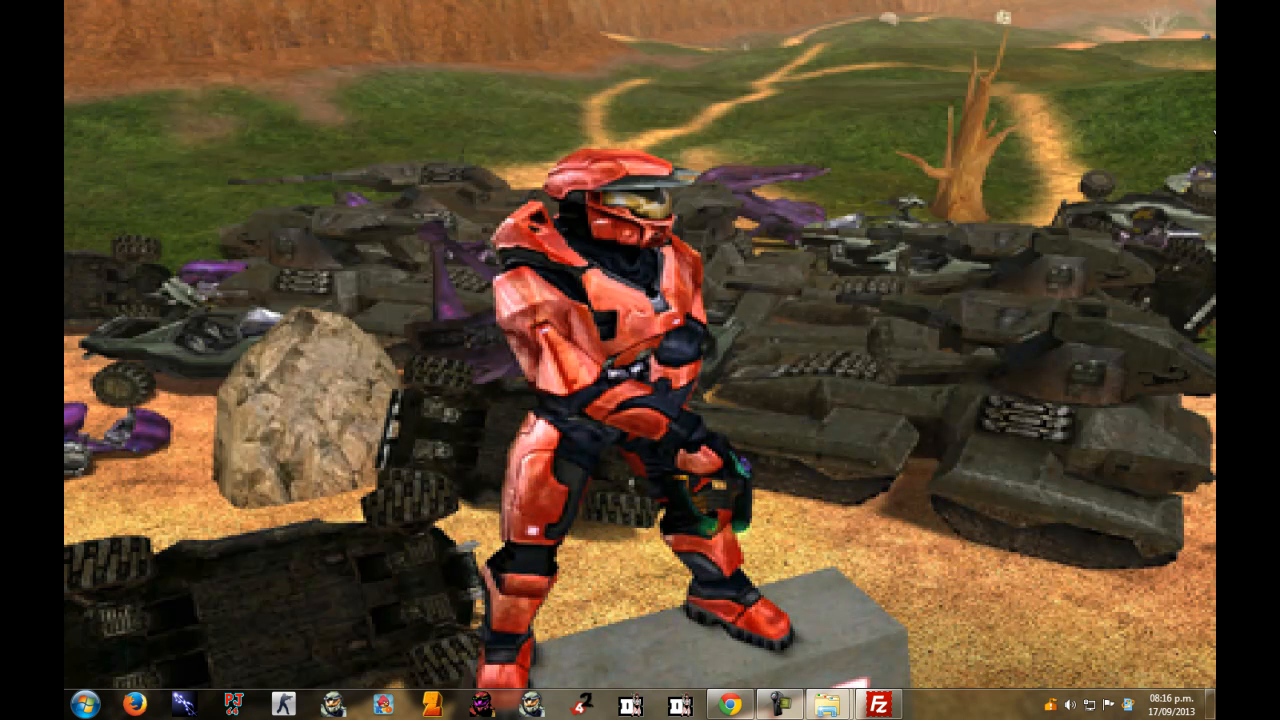
pyautogui.click(730, 705)
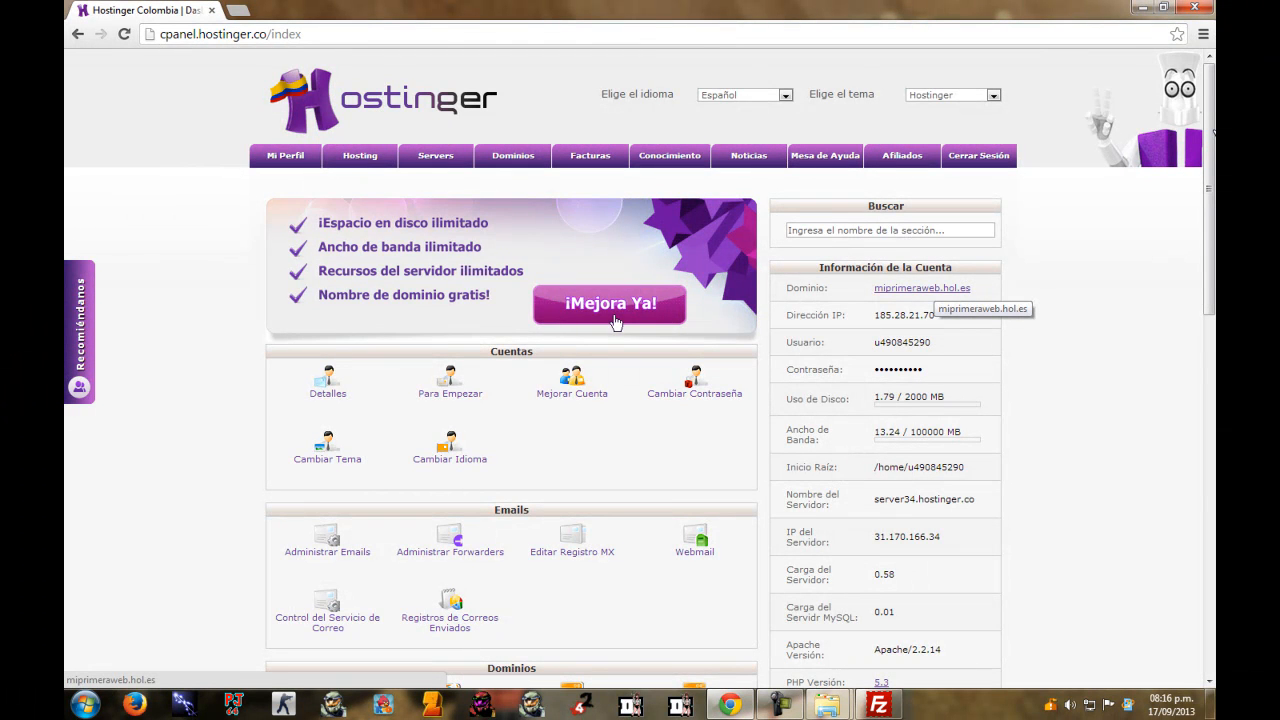
pyautogui.click(922, 288)
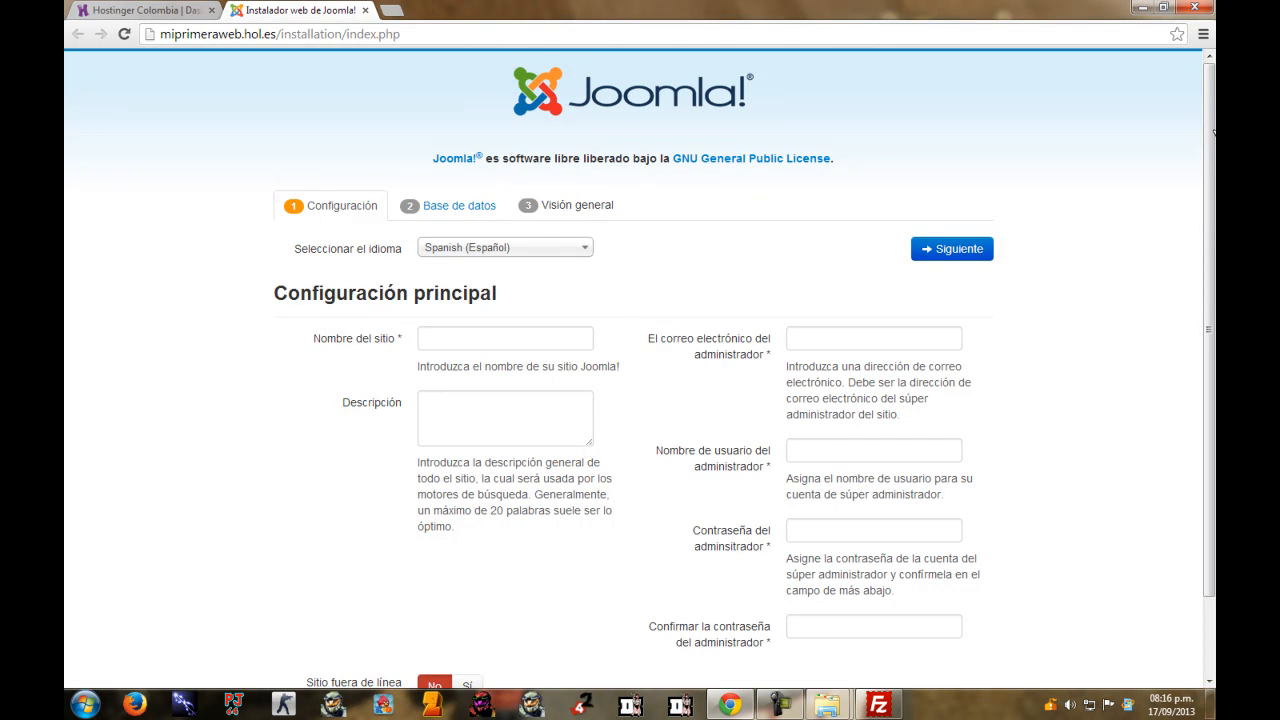
# Enter 'Mi Primera Web' as the site name and 'Sitio web de pruebas' as the description.
pyautogui.press('Tab')
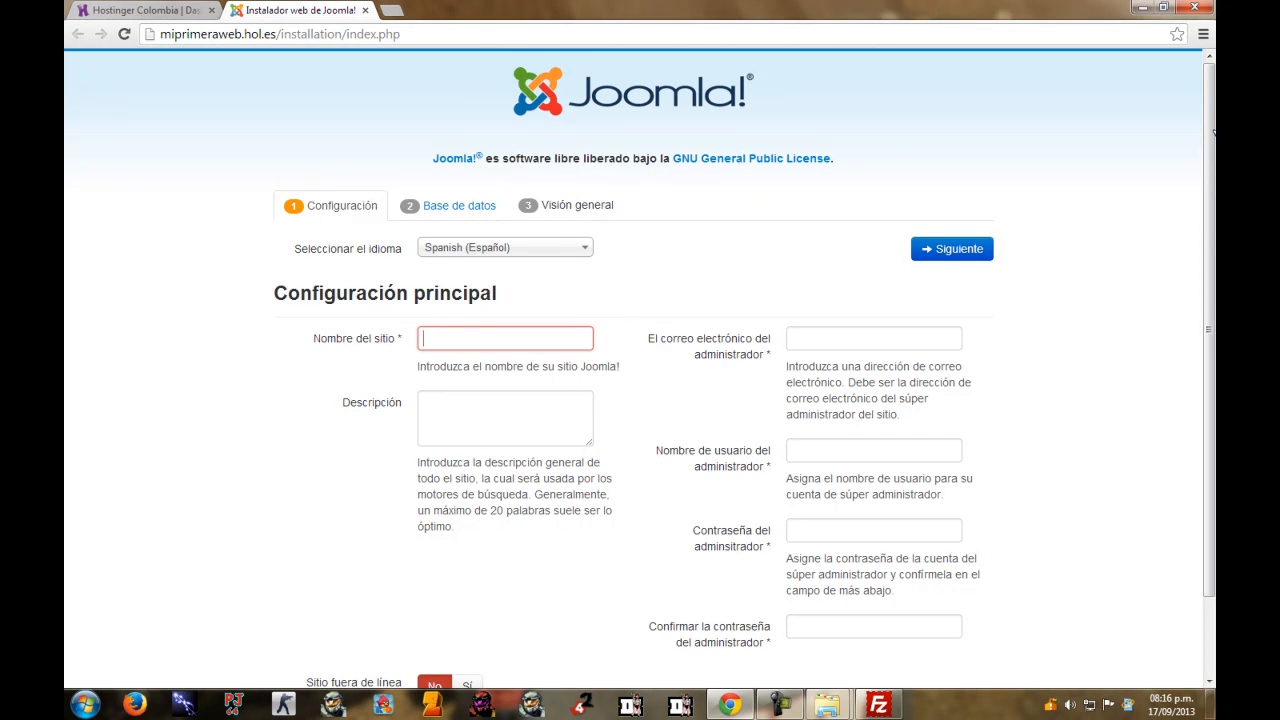
pyautogui.write('Mi Primera Web')
pyautogui.scroll(-2, 1213, 130)
pyautogui.press('Tab')
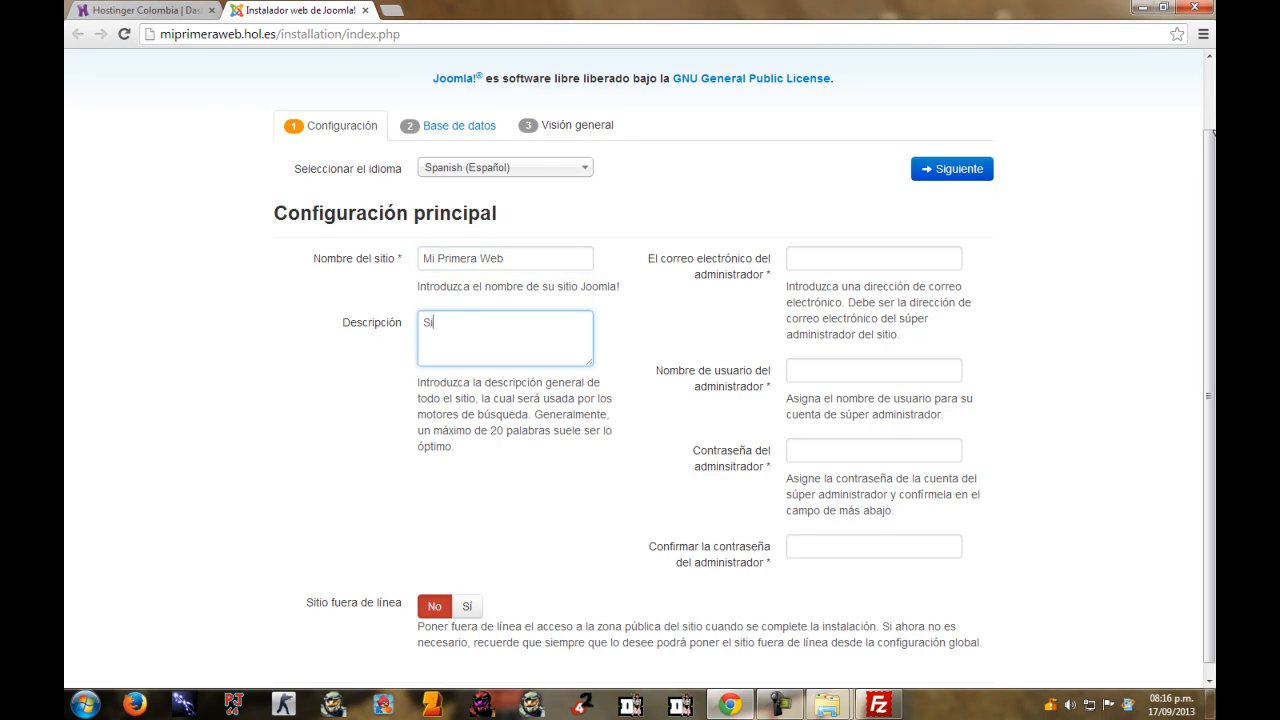
pyautogui.write('Sitio web de pruebas')
# Fill in the administrator e-mail address and the administrator username.
pyautogui.press('Tab')
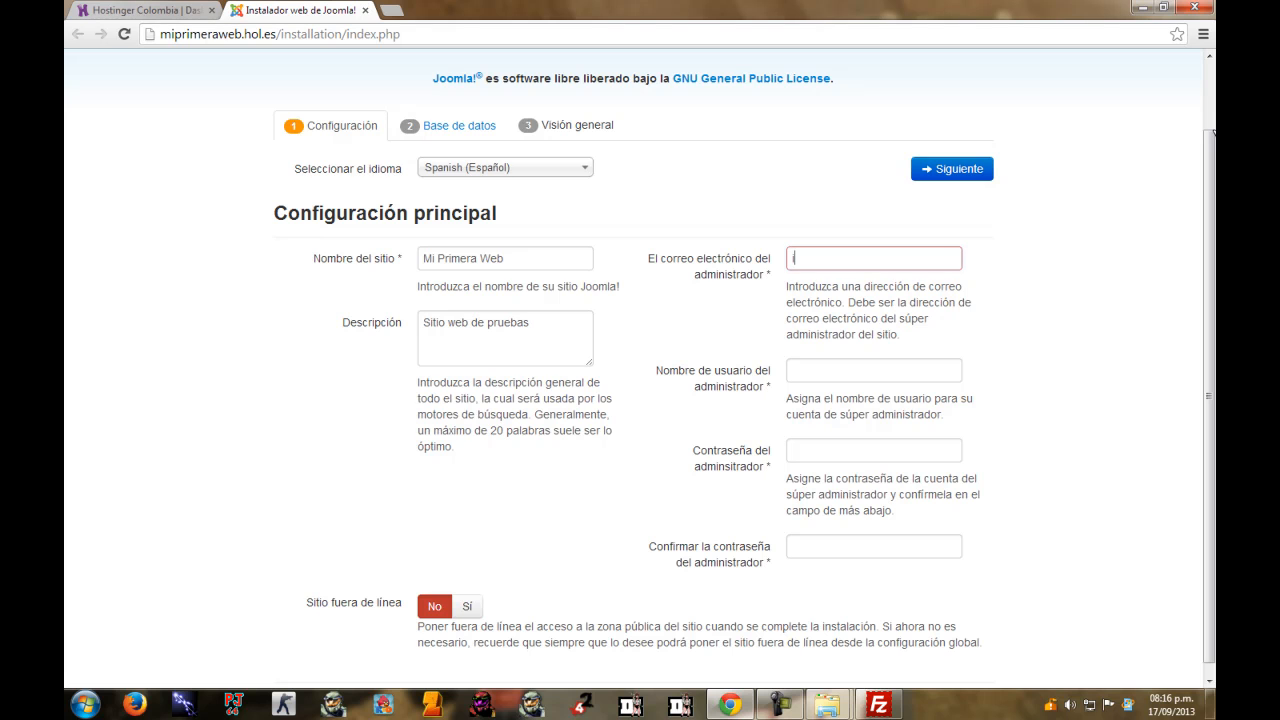
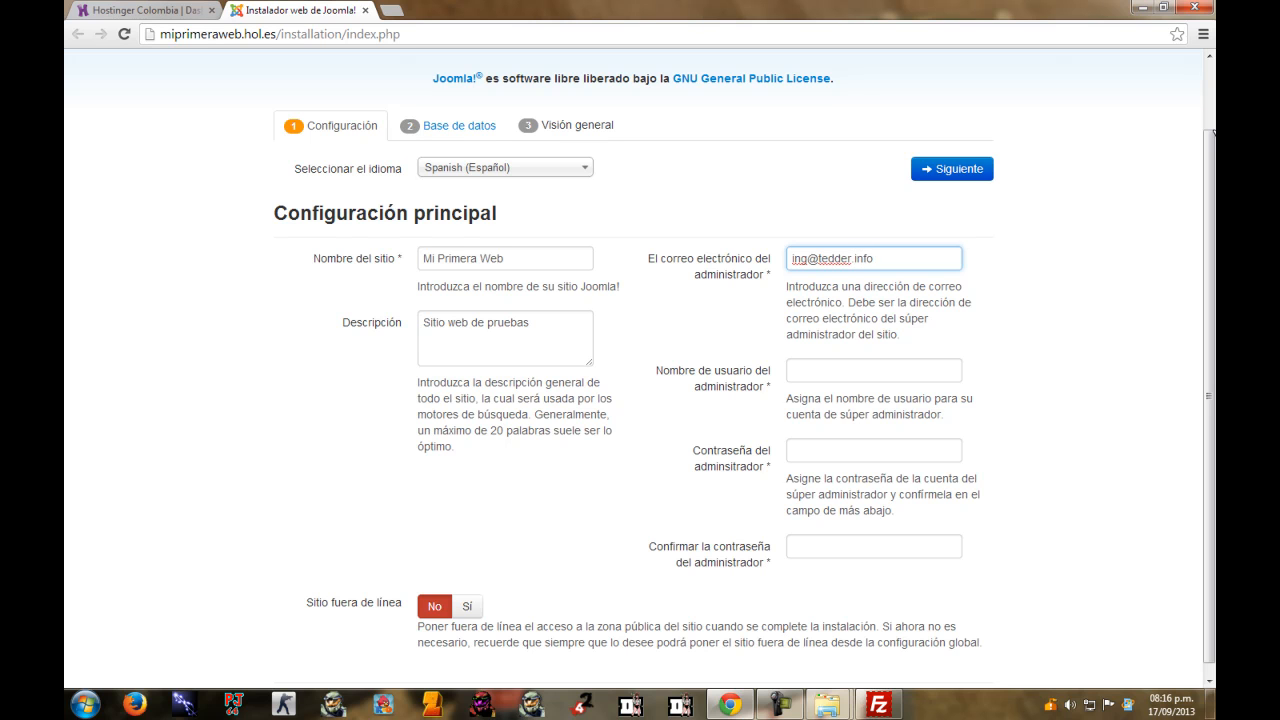
pyautogui.press('Tab')
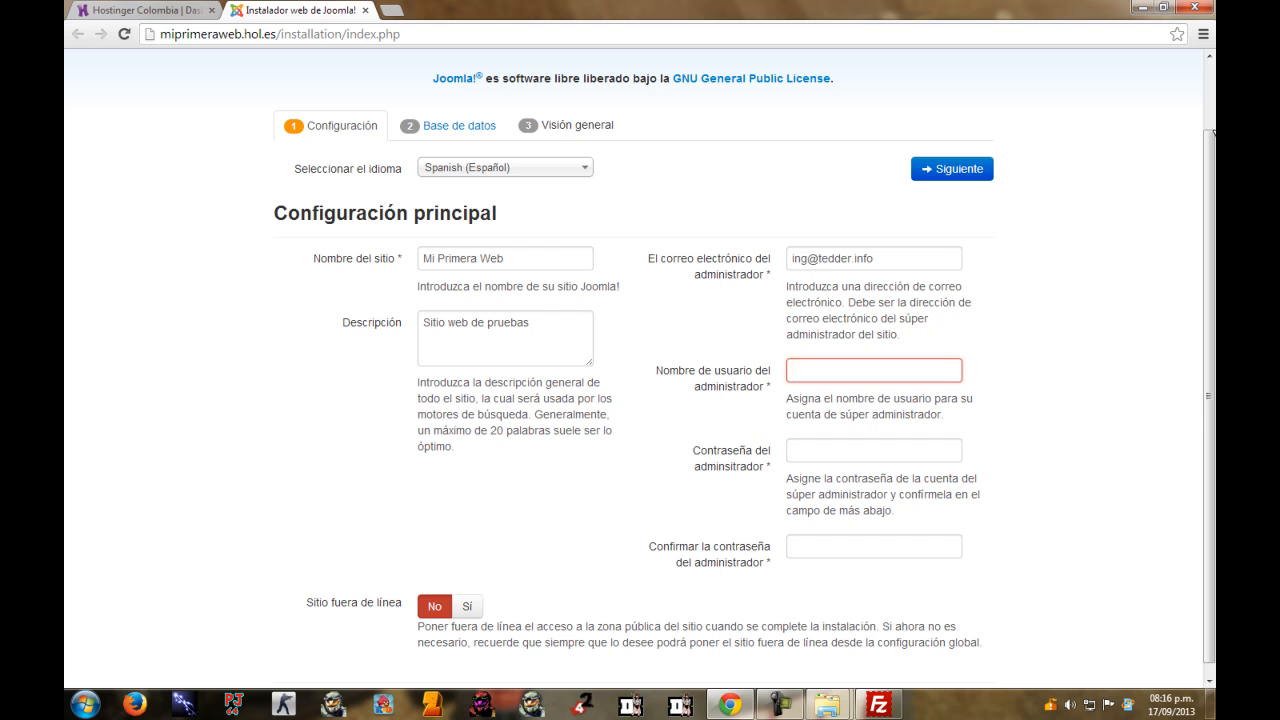
pyautogui.write('tninod')
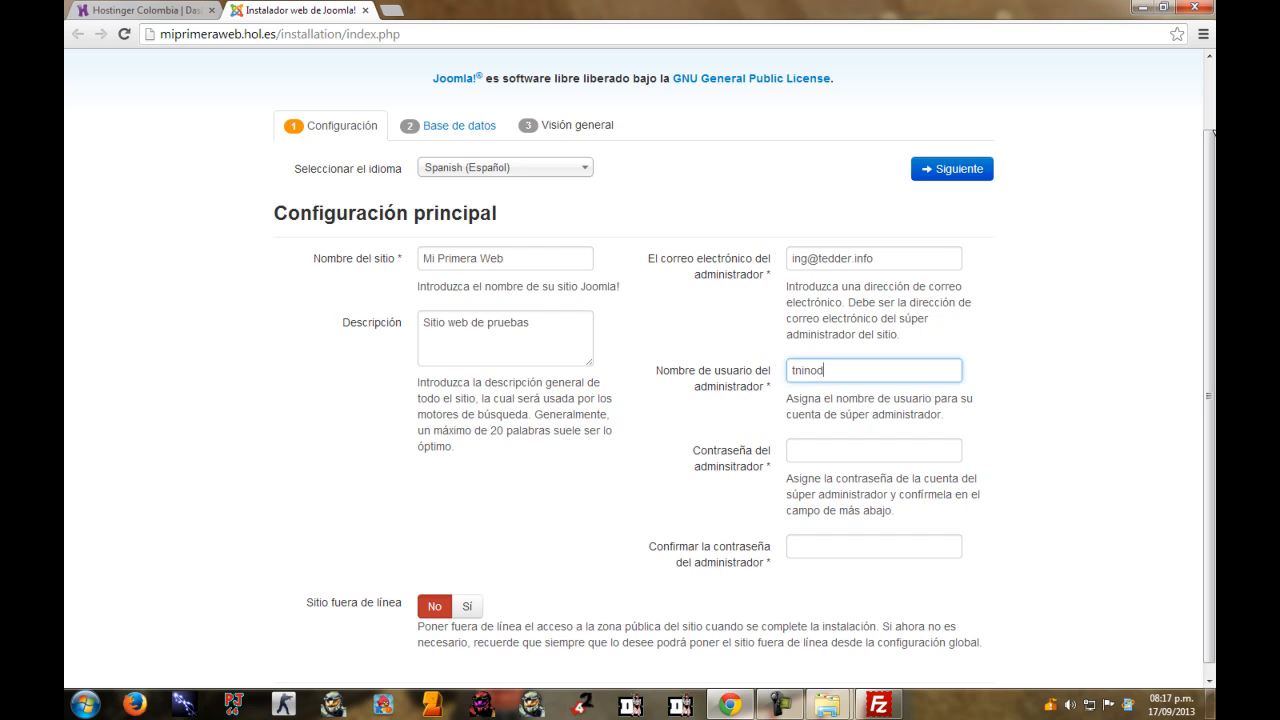
pyautogui.press('Tab')
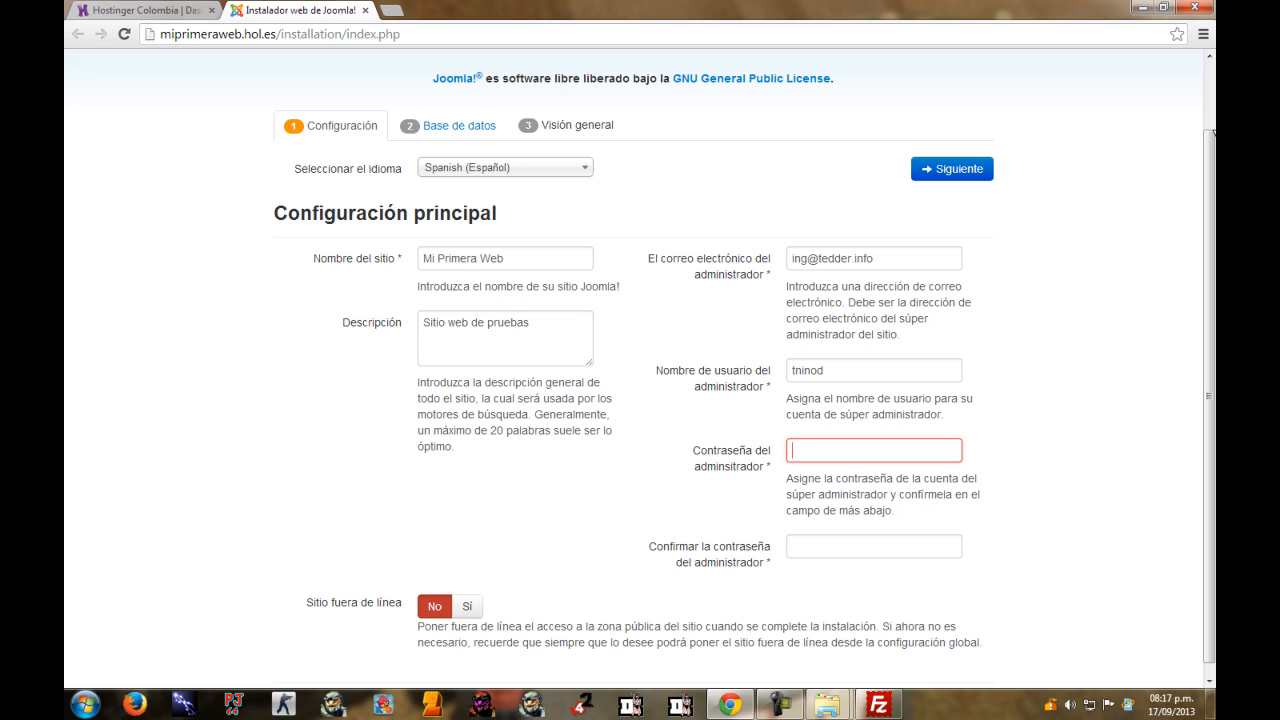
pyautogui.hotkey('shift', 'Tab')
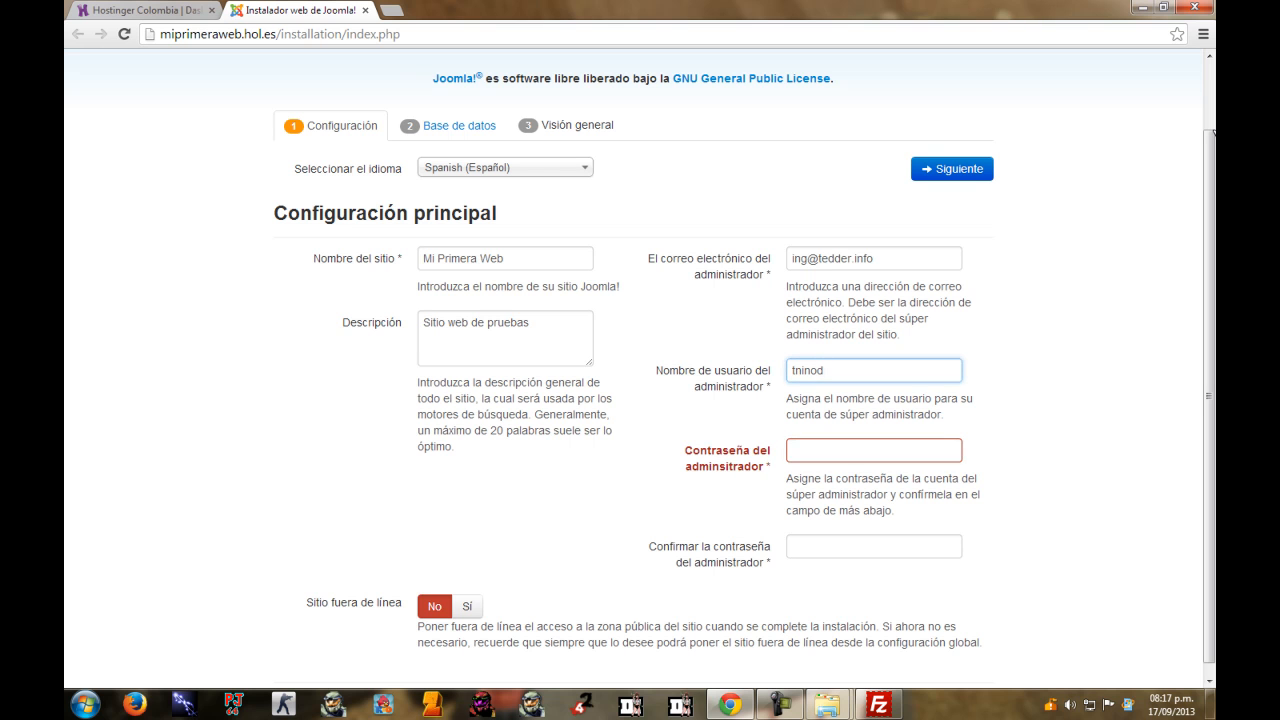
pyautogui.hotkey('shift', 'Left')
pyautogui.hotkey('shift', 'Left')
pyautogui.hotkey('shift', 'Left')
pyautogui.hotkey('shift', 'Left')
pyautogui.hotkey('shift', 'Left')
pyautogui.hotkey('shift', 'Left')
# Enter and confirm the administrator password, then proceed to the Base de datos step.
pyautogui.press('Right')
pyautogui.press('Tab')
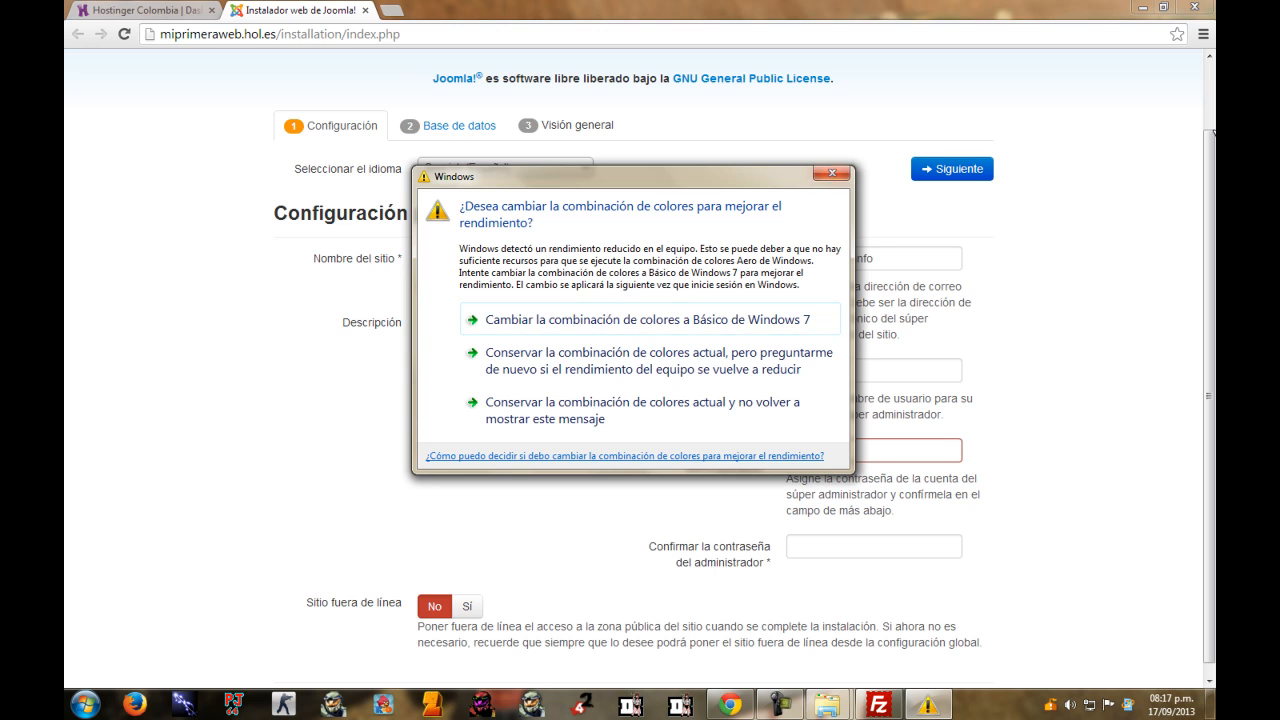
pyautogui.click(832, 174)
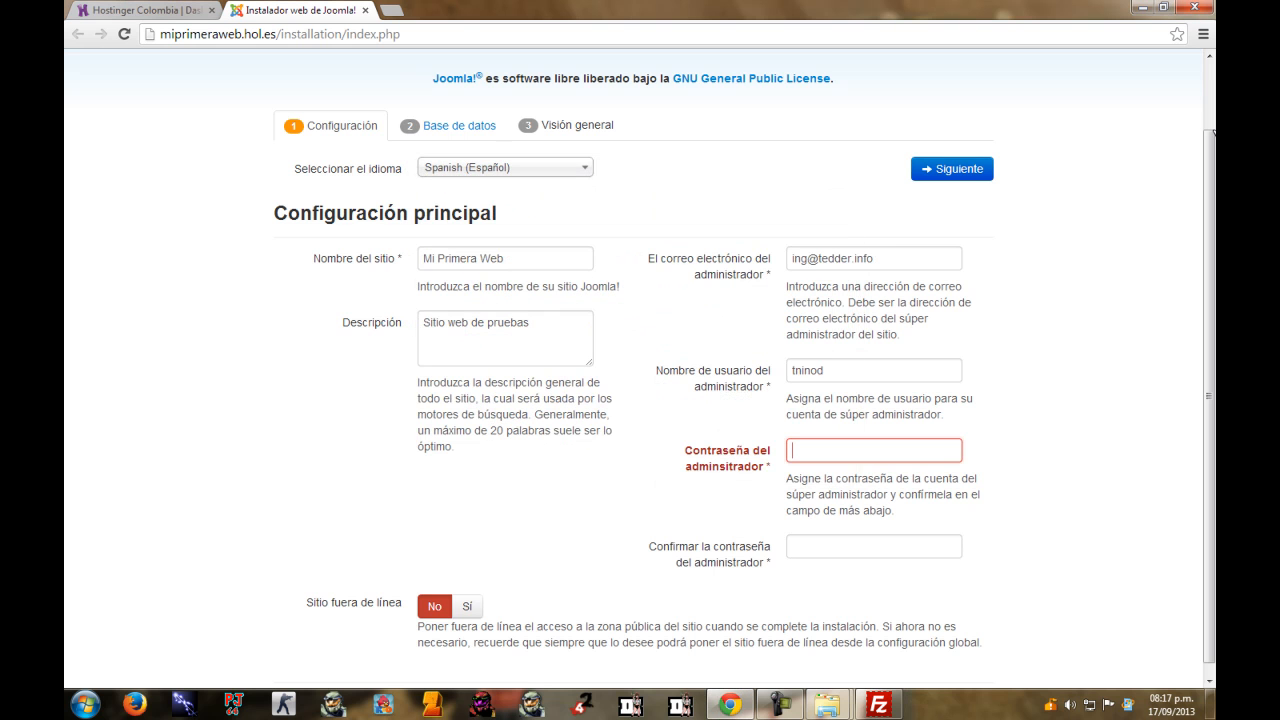
pyautogui.write('********')
pyautogui.press('Tab')
pyautogui.write('********')
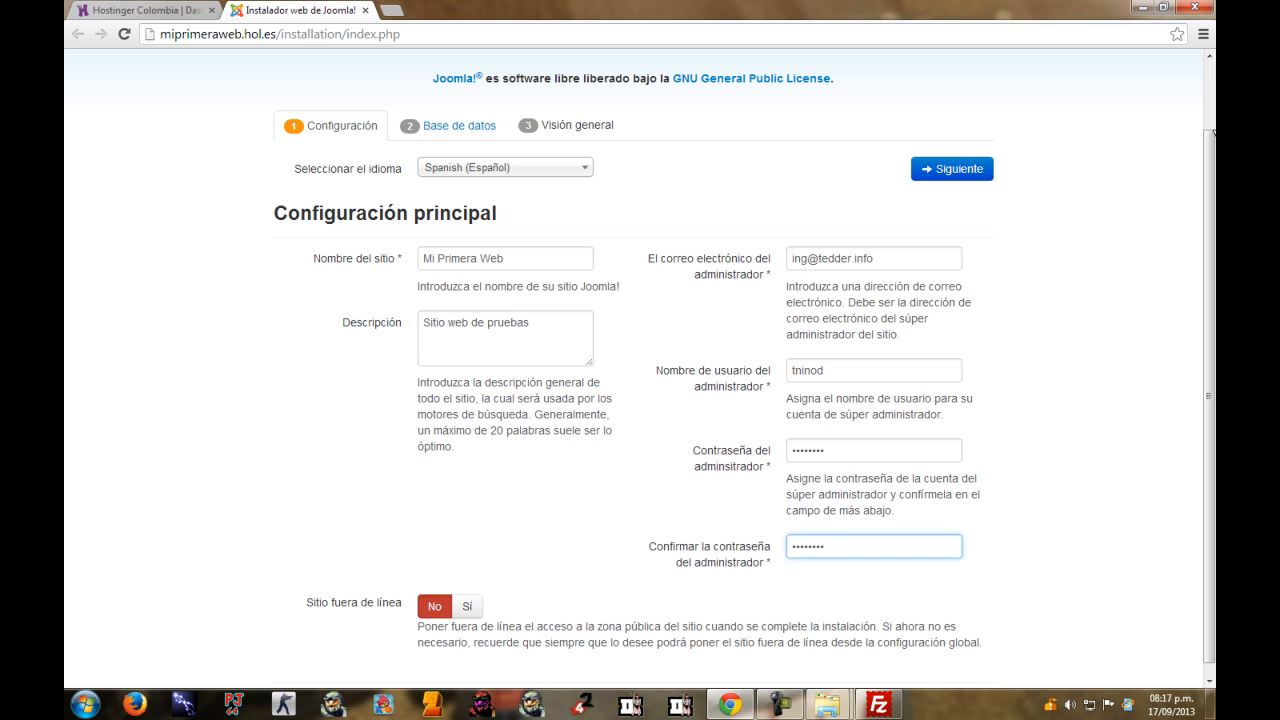
pyautogui.click(951, 168)
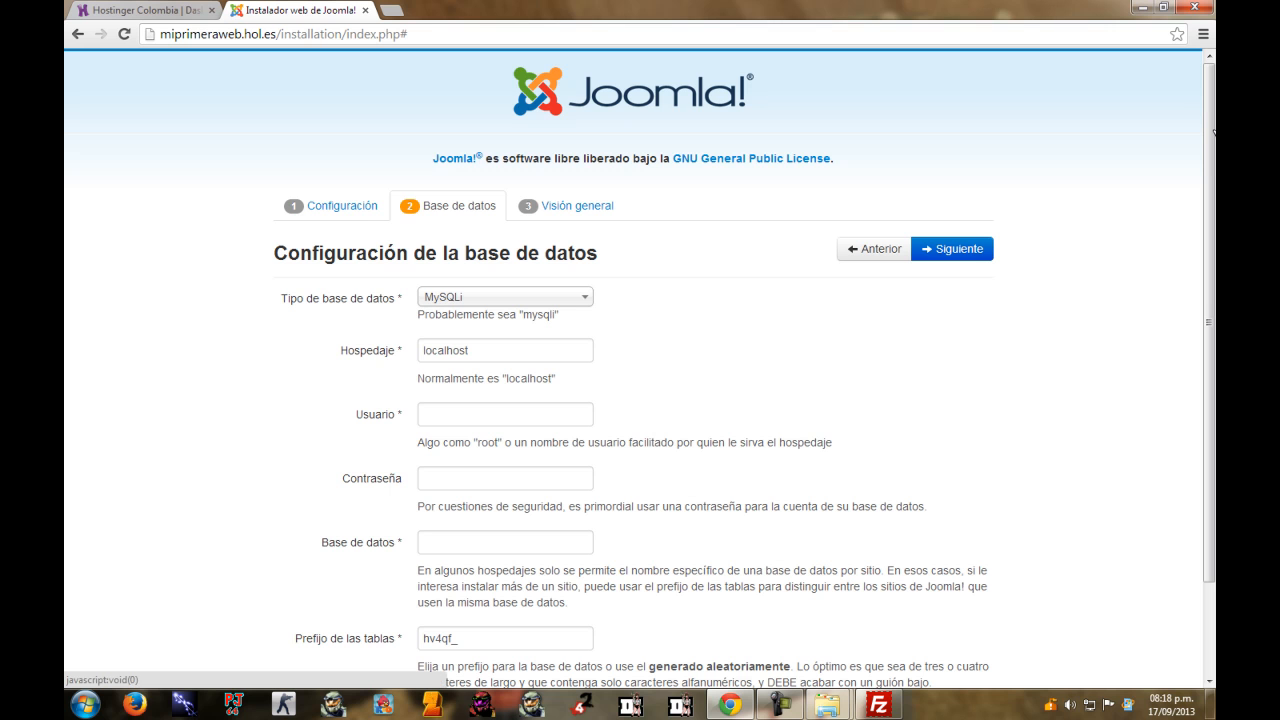
# Set the database type to MySQL and delete the localhost value from the host field.
pyautogui.click(505, 297)
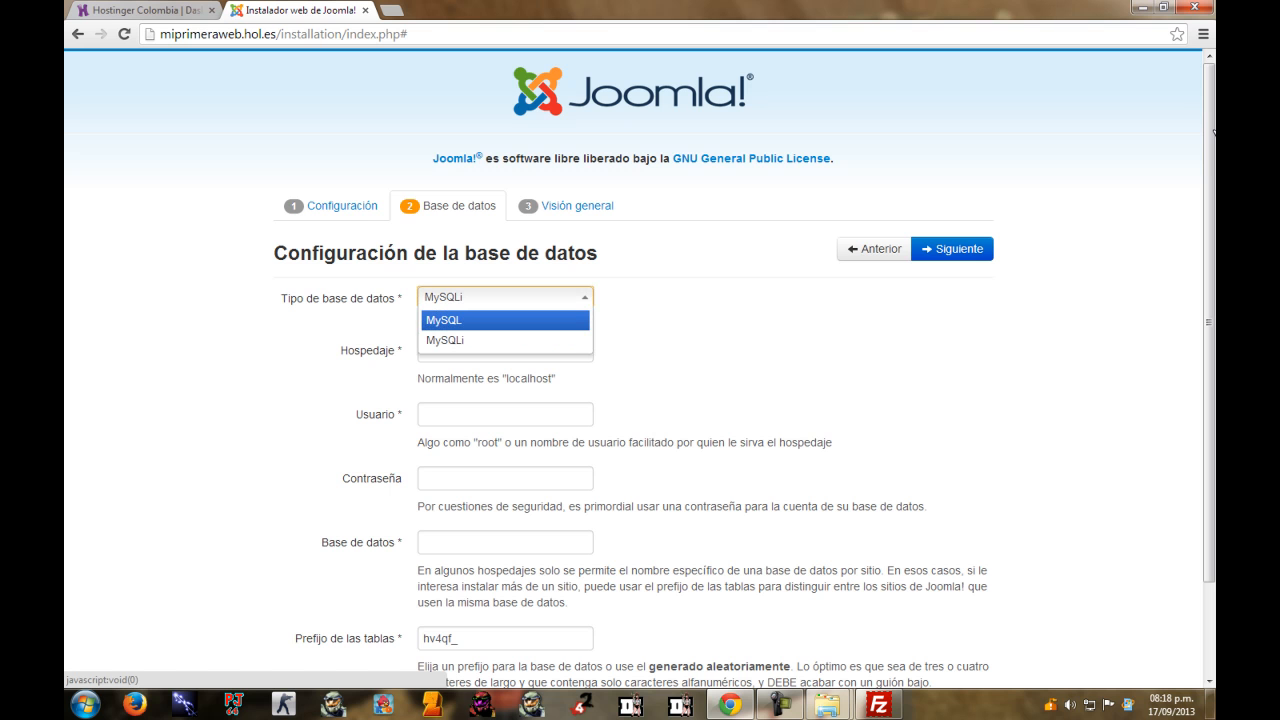
pyautogui.click(505, 320)
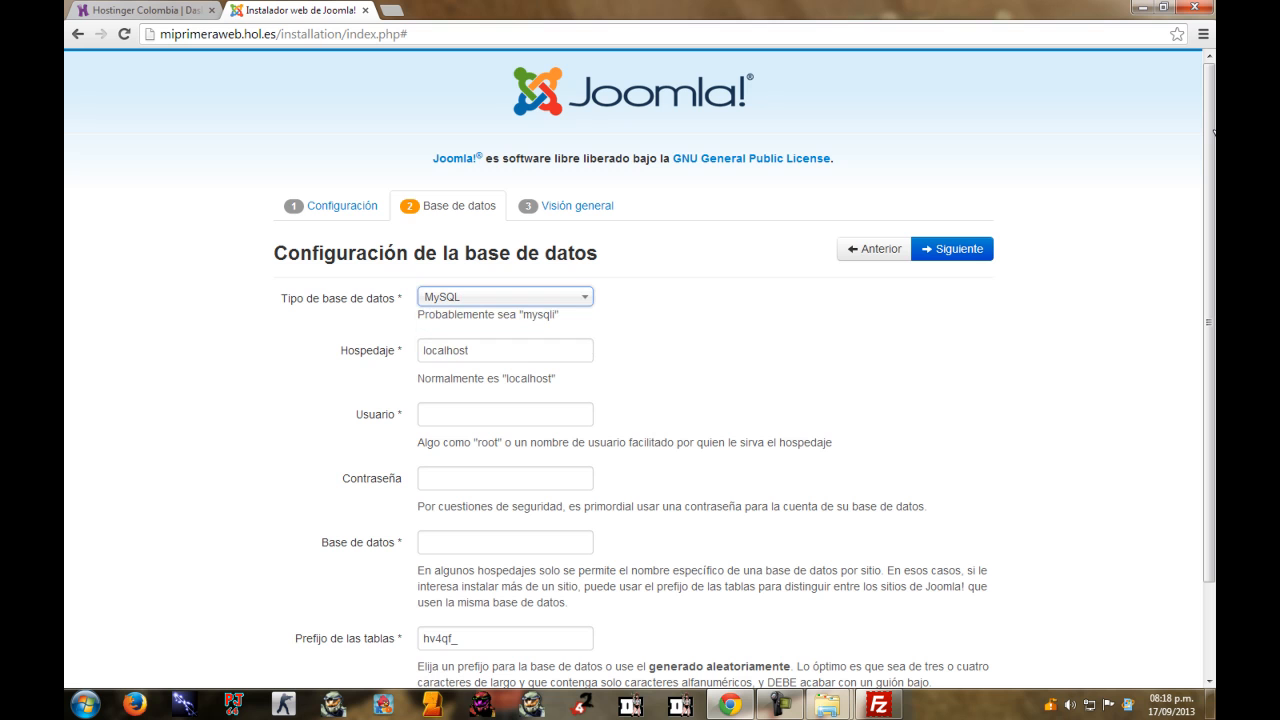
pyautogui.click(469, 350)
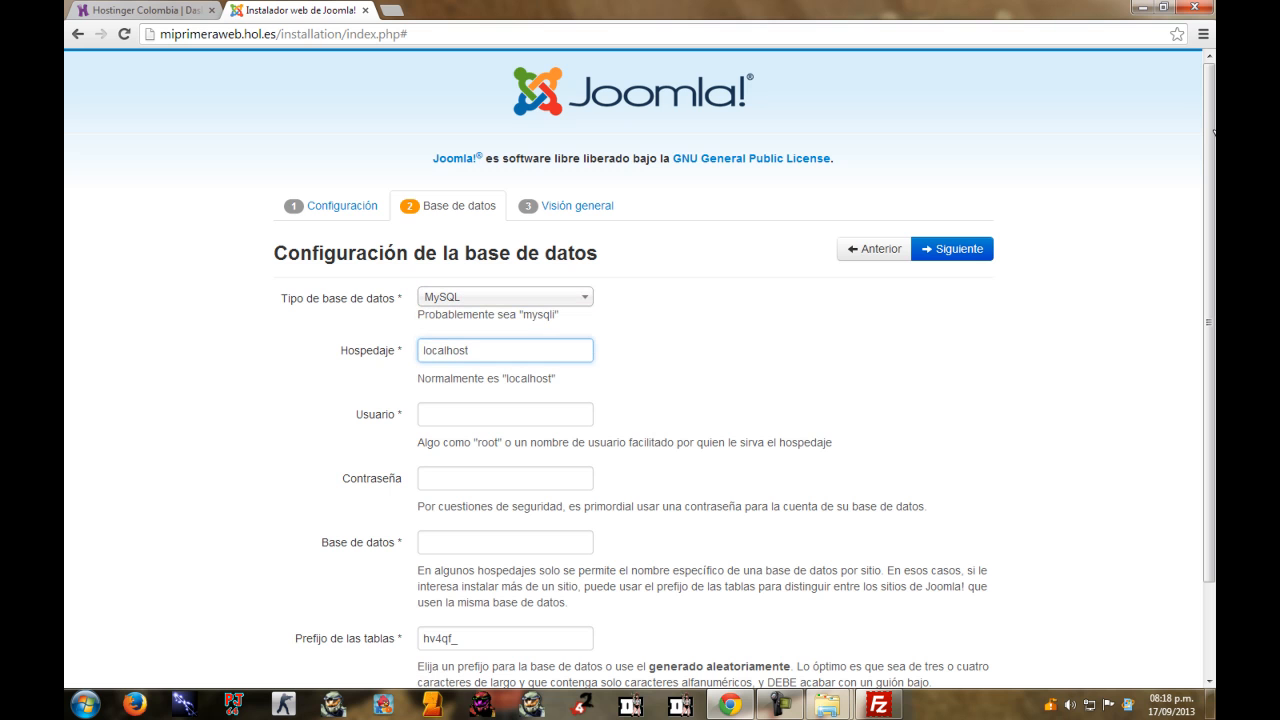
pyautogui.doubleClick(469, 350)
pyautogui.press('BackSpace')
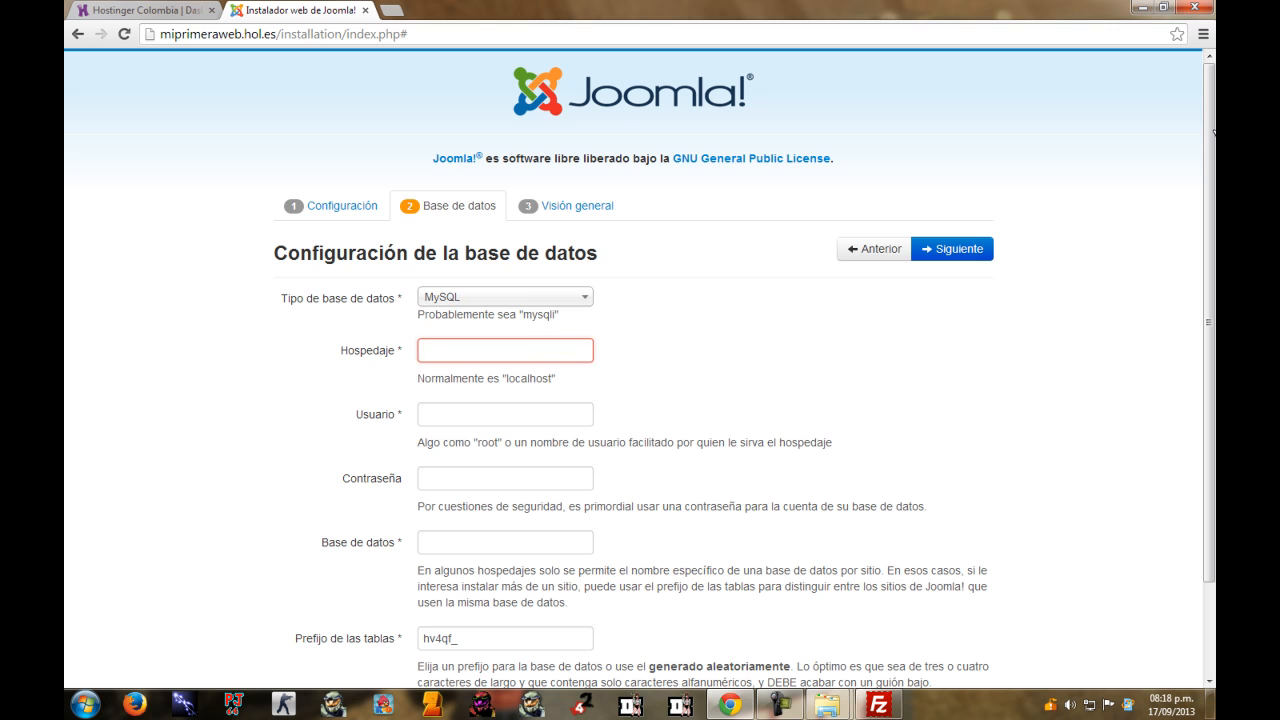
pyautogui.press('super+d')
pyautogui.press('super+d')
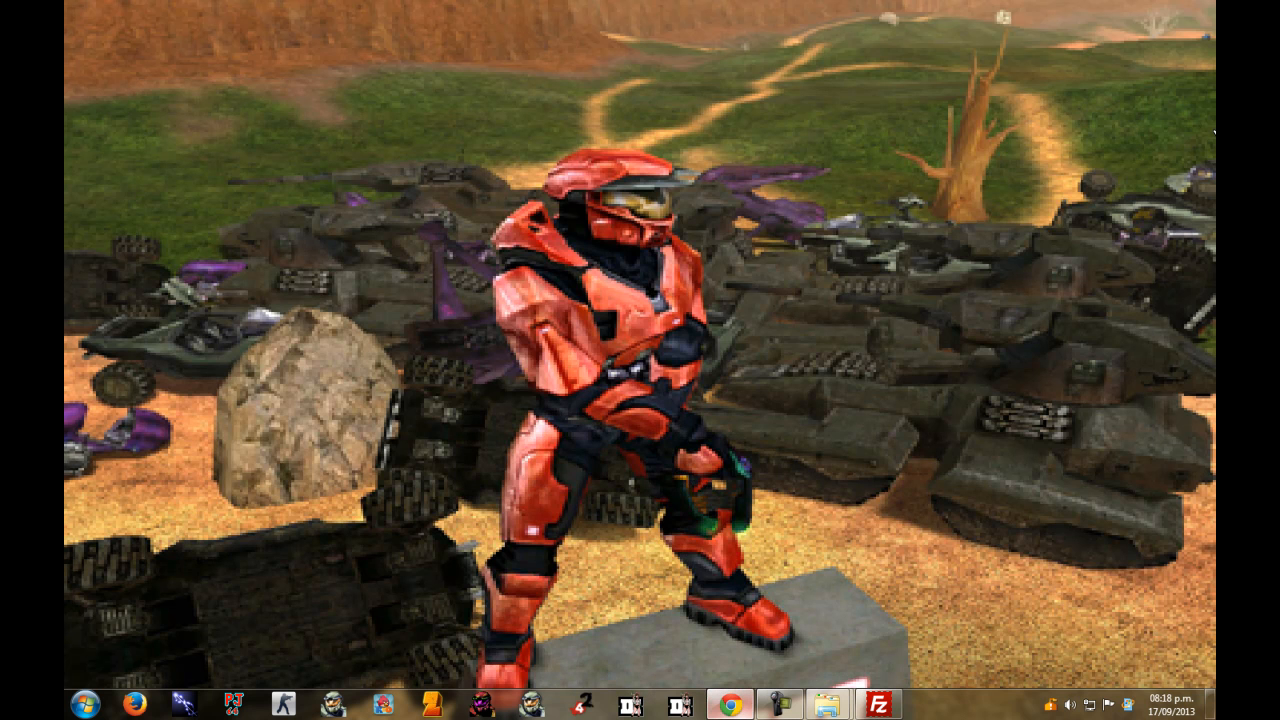
pyautogui.click(145, 10)
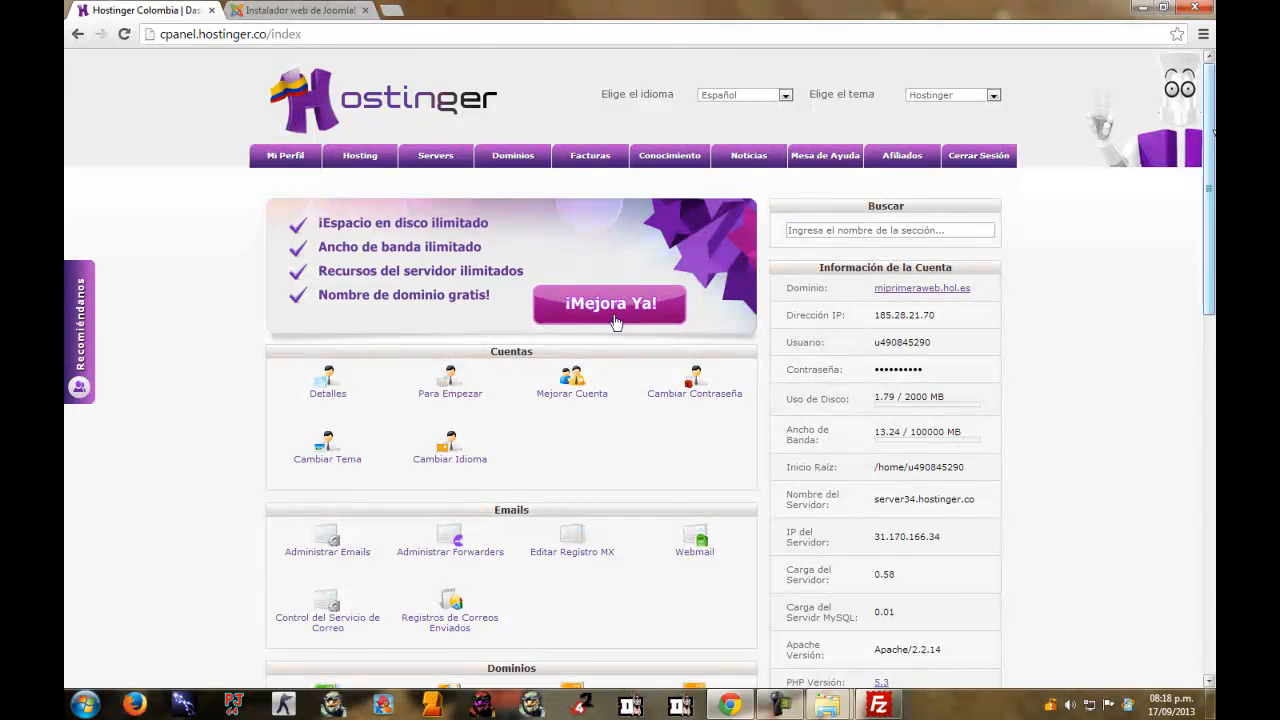
# Open the Bases de Datos MySQL page from the Avanzado section of the Hostinger panel.
pyautogui.scroll(-5, 615, 322)
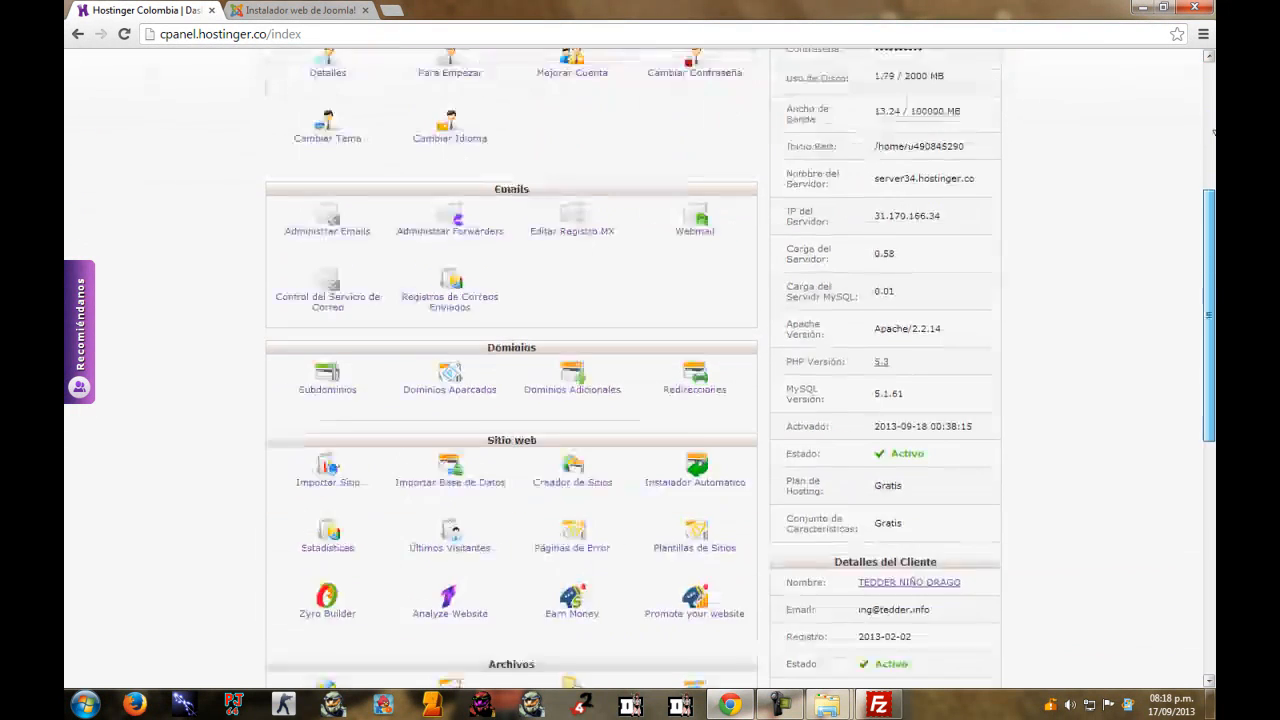
pyautogui.scroll(-2, 1213, 132)
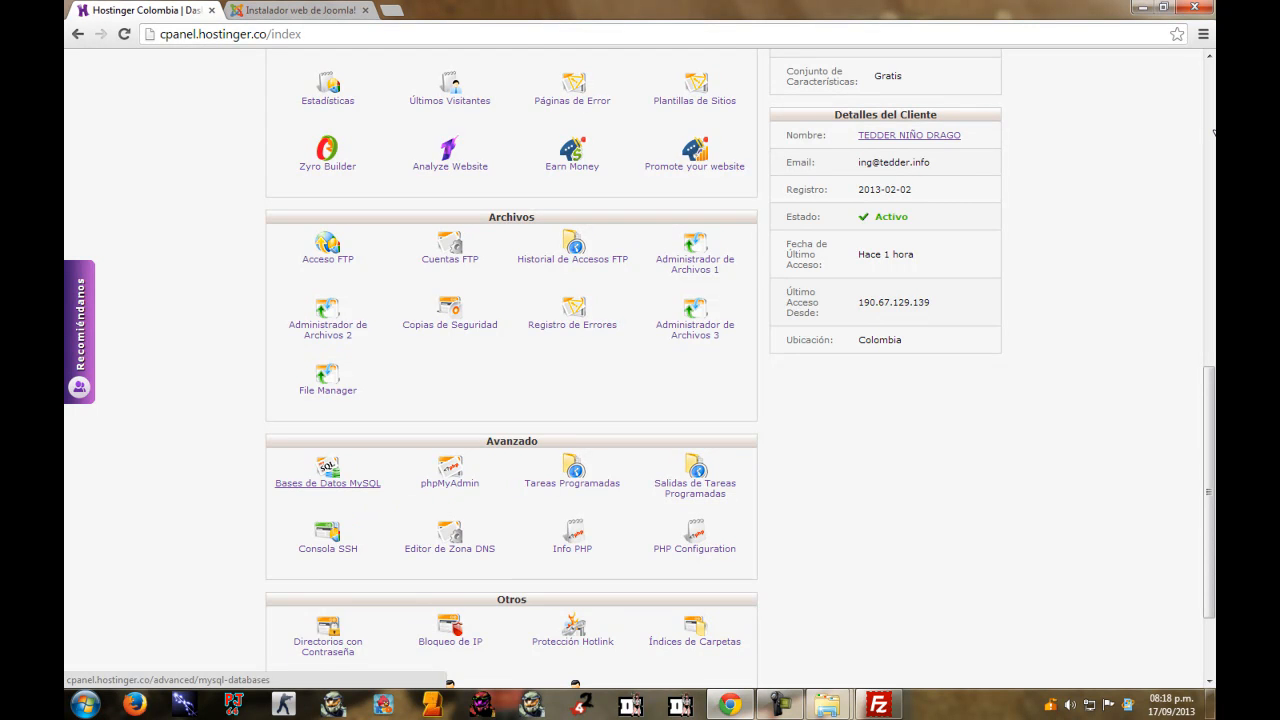
pyautogui.click(348, 484)
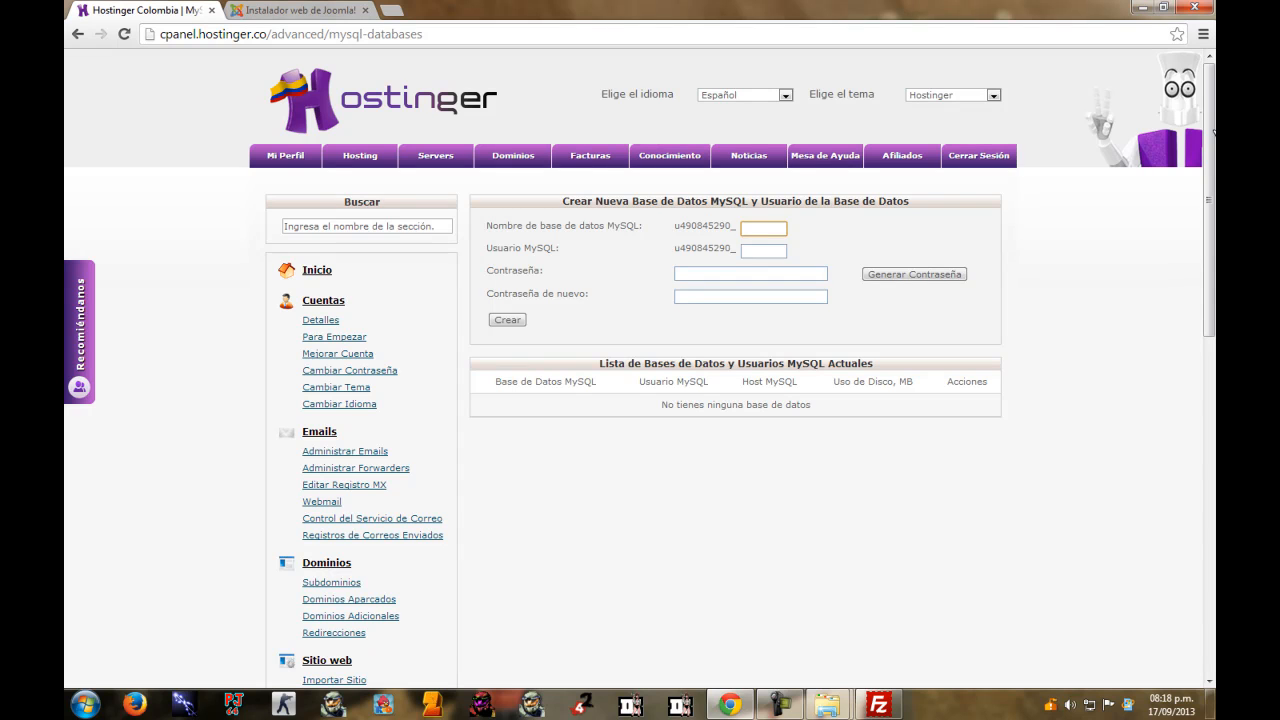
# Create a database and user with suffix 01, set the password twice, and refresh the list.
pyautogui.write('01')
pyautogui.press('Tab')
pyautogui.write('01')
pyautogui.press('Tab')
pyautogui.press('Tab')
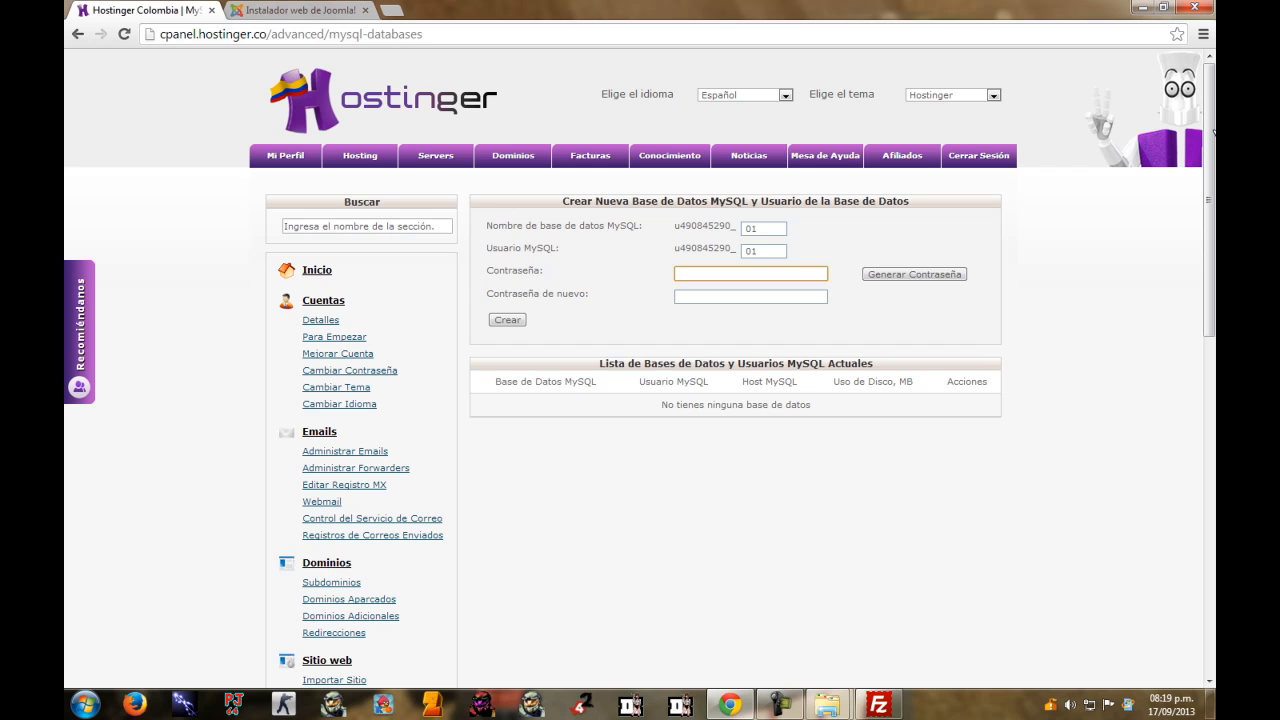
pyautogui.write('•••••••')
pyautogui.press('Tab')
pyautogui.press('Tab')
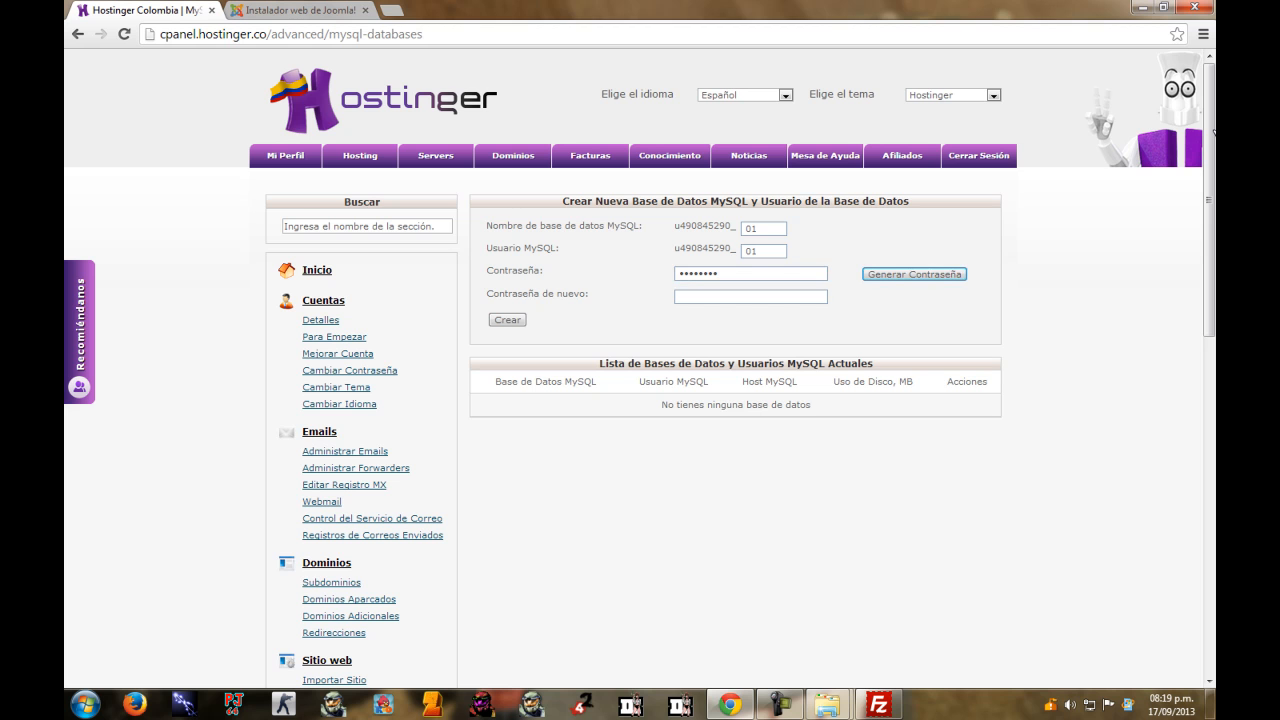
pyautogui.write('••••••••')
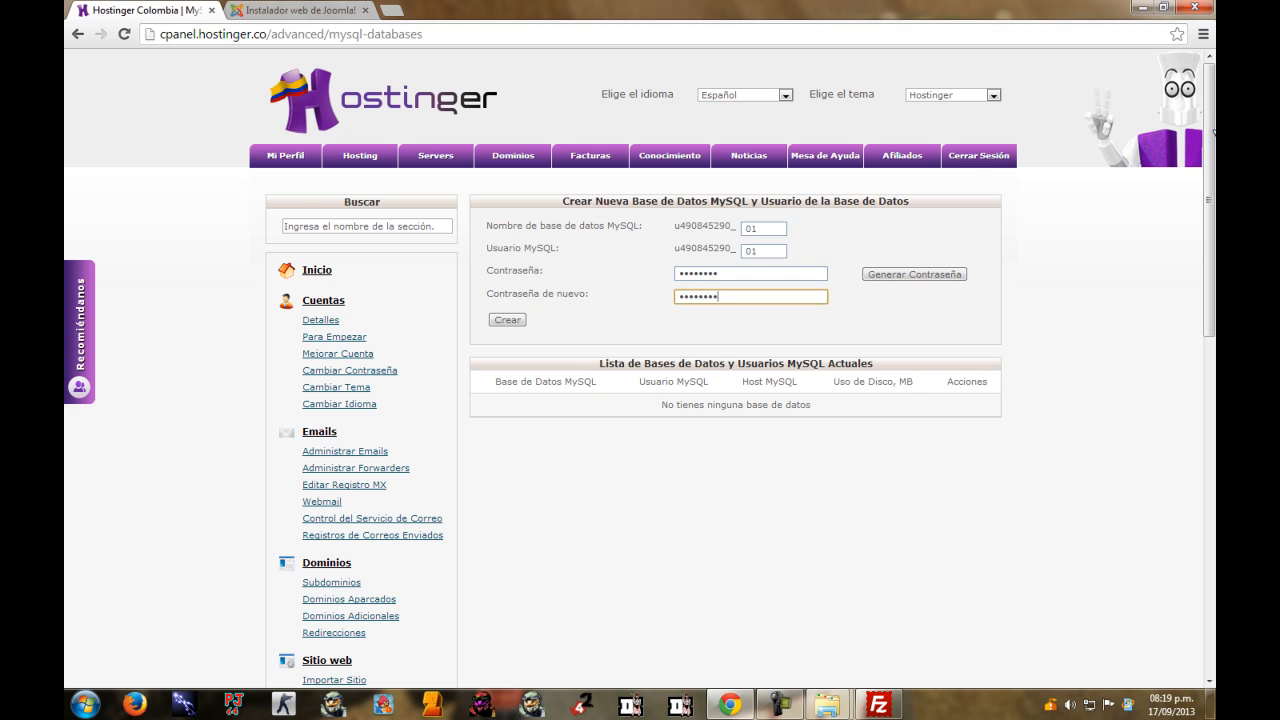
pyautogui.press('Tab')
pyautogui.press('Return')
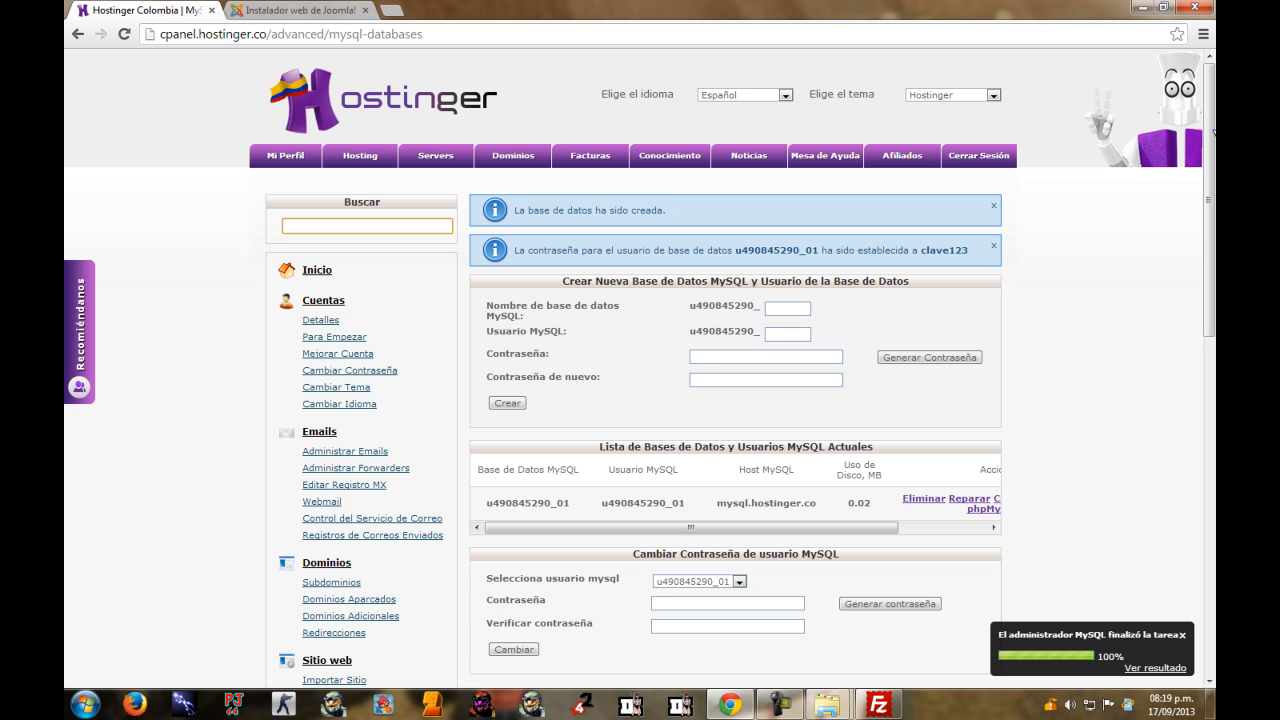
pyautogui.press('F5')
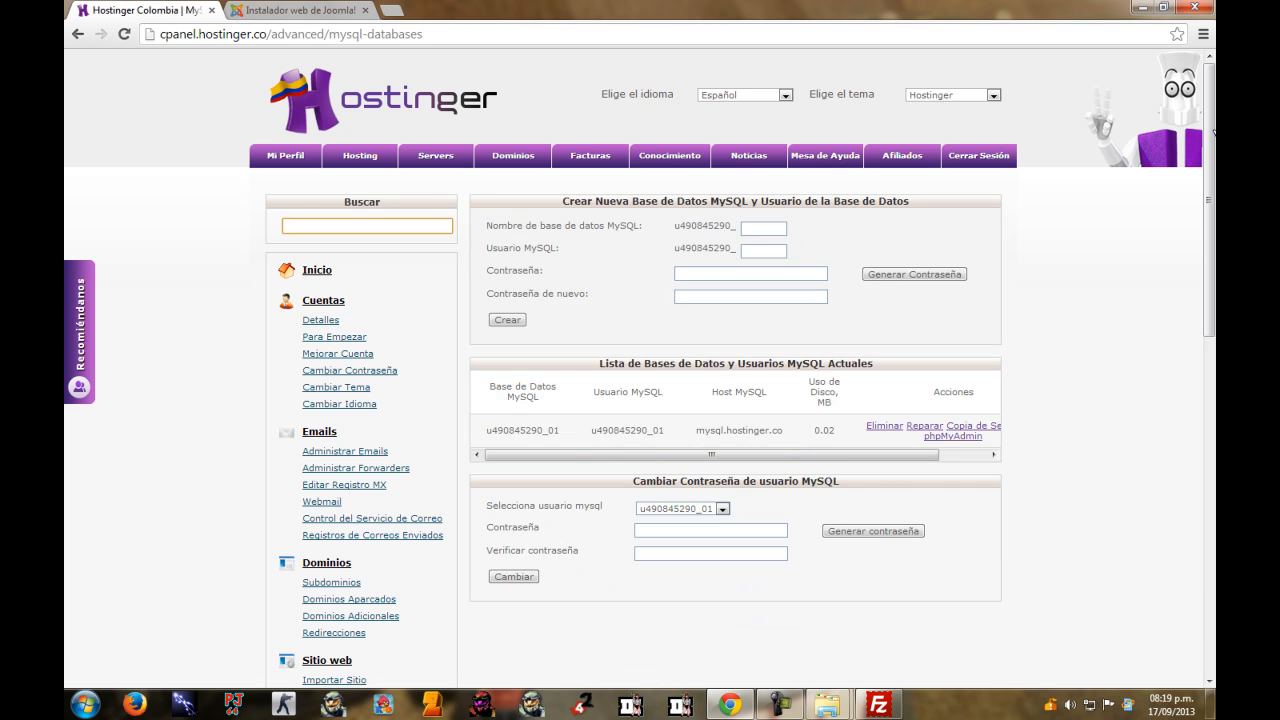
# Copy the MySQL host mysql.hostinger.co from Hostinger and paste it into the installer's host field.
pyautogui.moveTo(486, 430); pyautogui.dragTo(559, 430)
pyautogui.rightClick(530, 431)
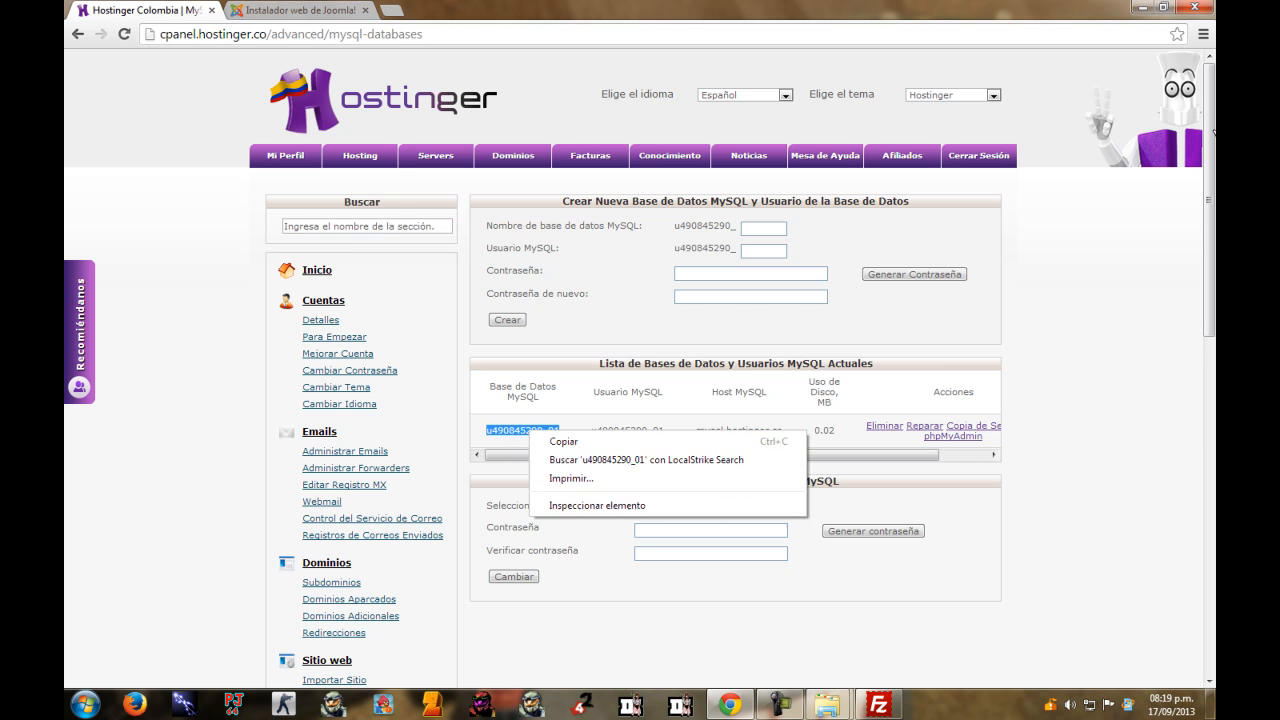
pyautogui.click(564, 441)
pyautogui.click(1213, 130)
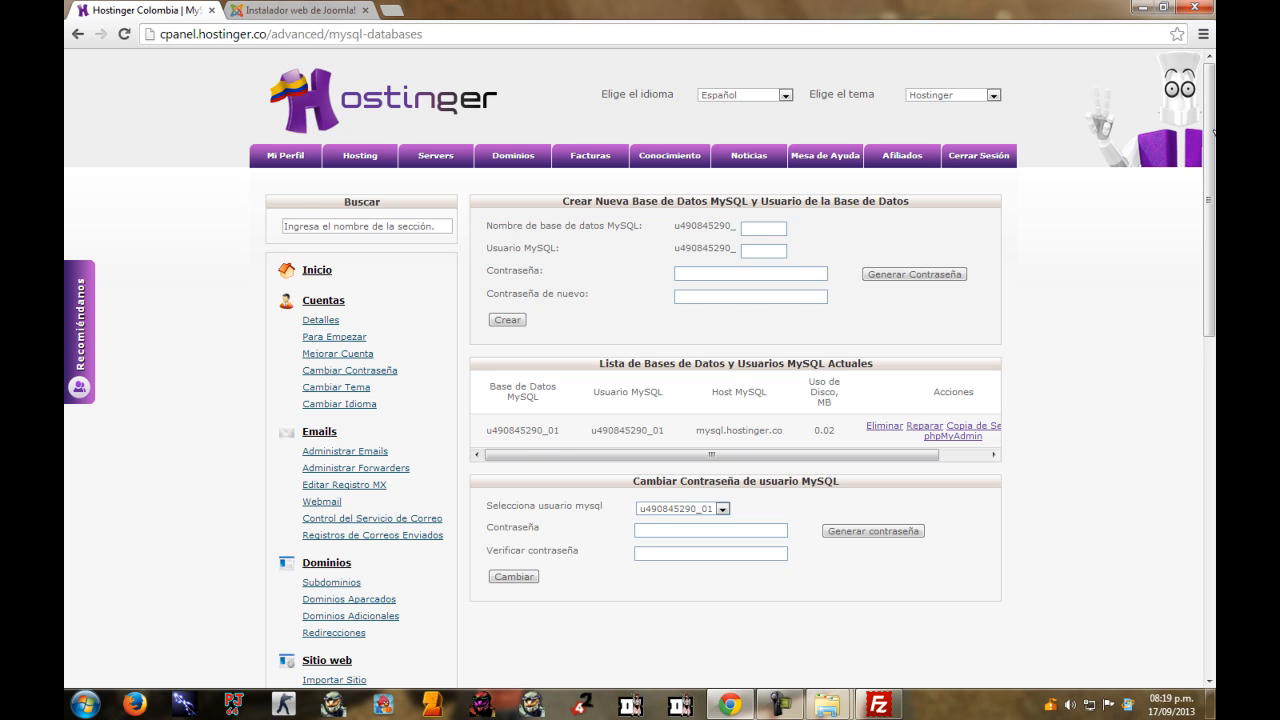
pyautogui.doubleClick(824, 430)
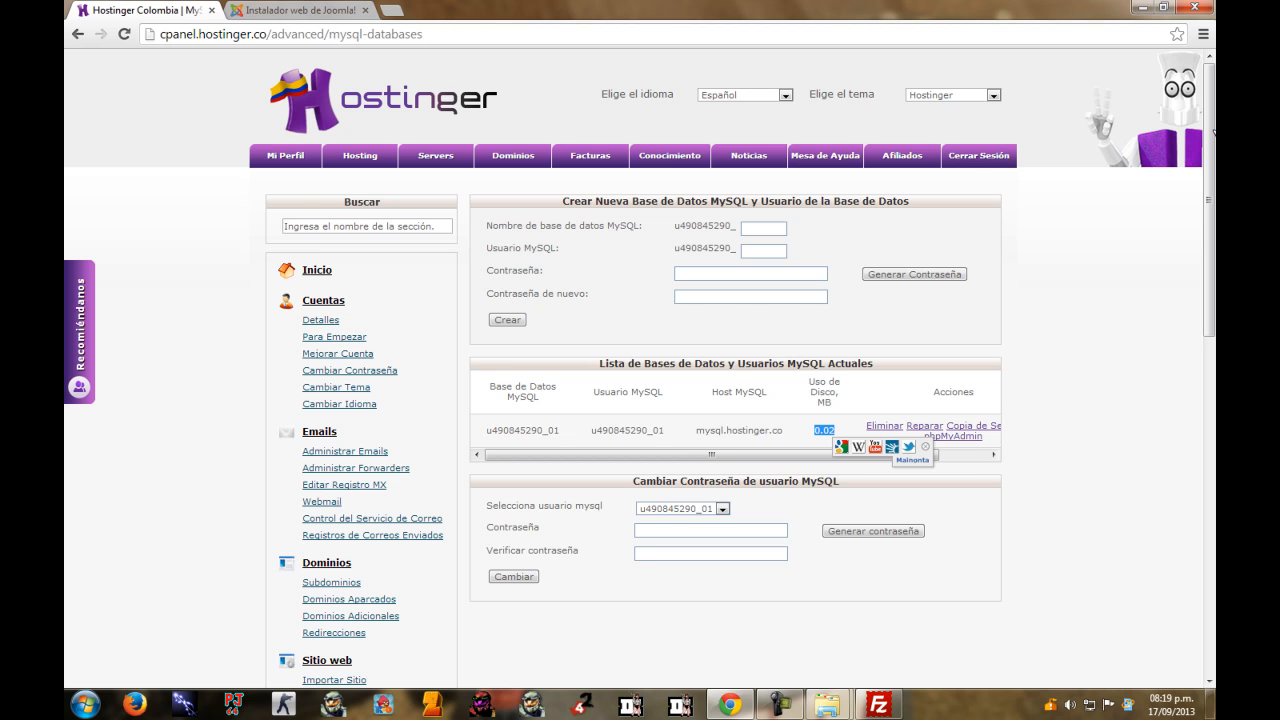
pyautogui.moveTo(696, 430); pyautogui.dragTo(784, 430)
pyautogui.rightClick(765, 432)
pyautogui.click(790, 443)
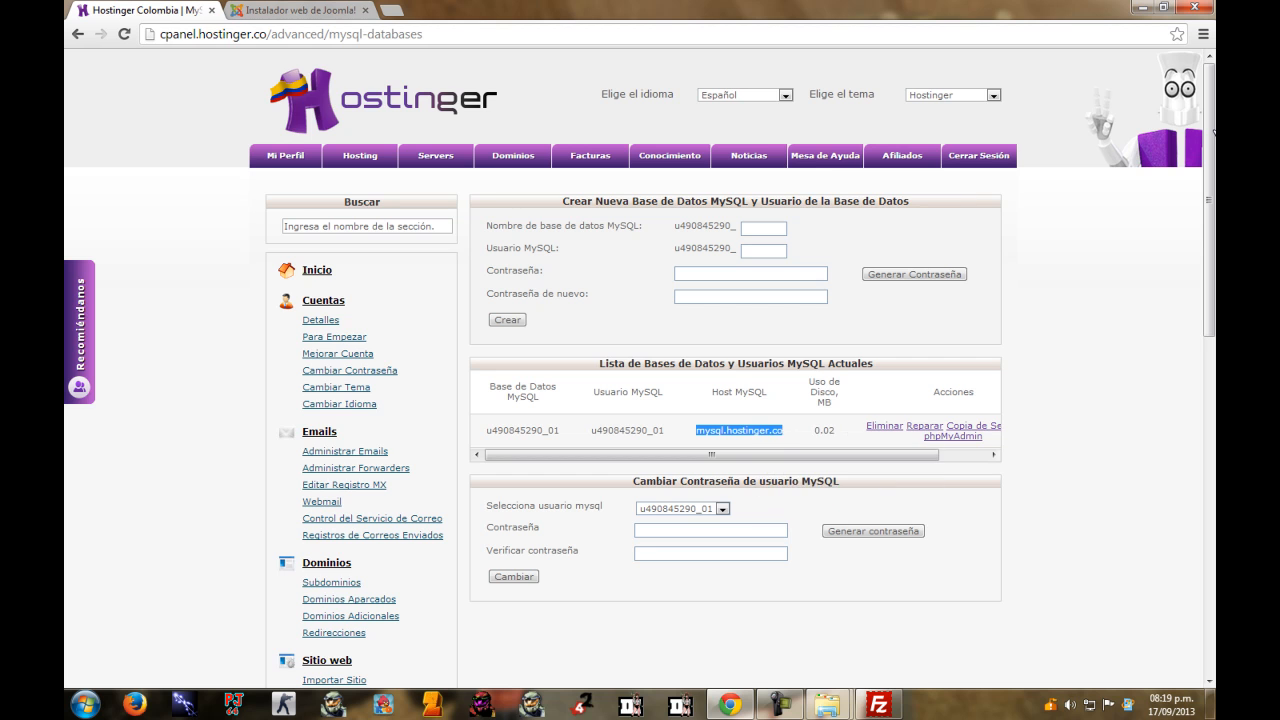
pyautogui.click(295, 10)
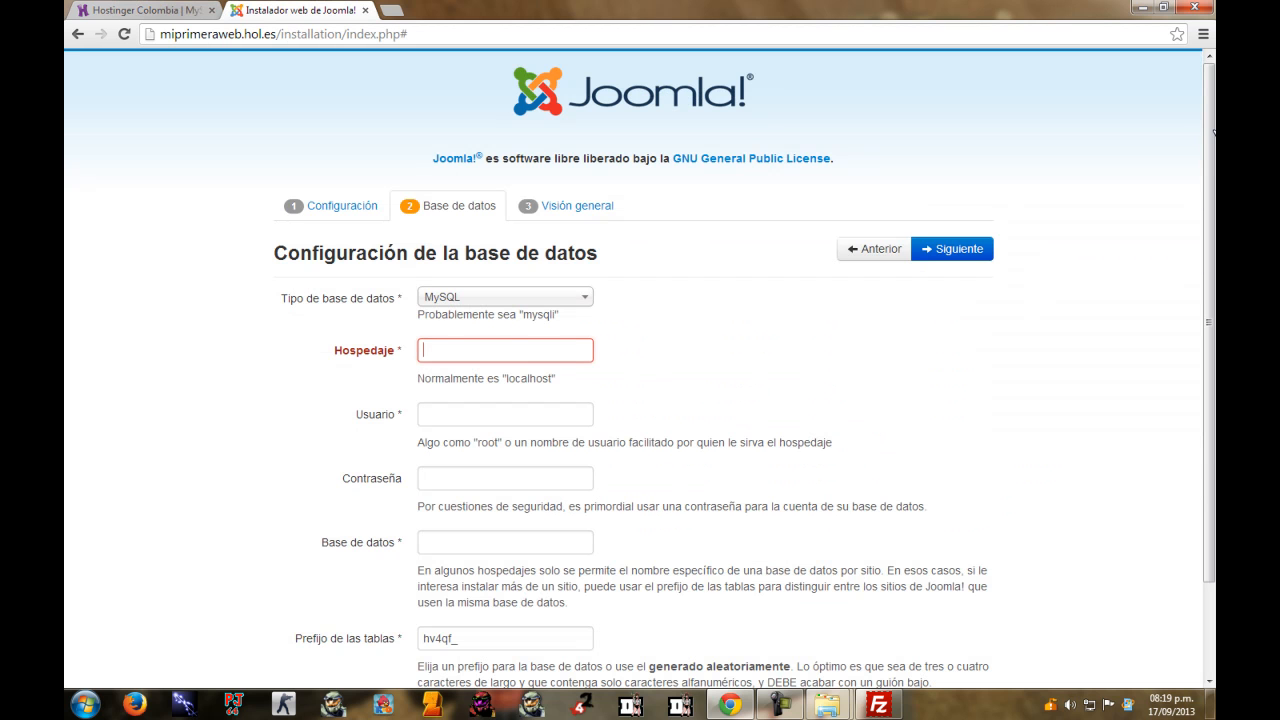
pyautogui.rightClick(590, 350)
pyautogui.click(680, 443)
# Copy the MySQL user name from Hostinger and paste it into the installer's user field.
pyautogui.click(505, 414)
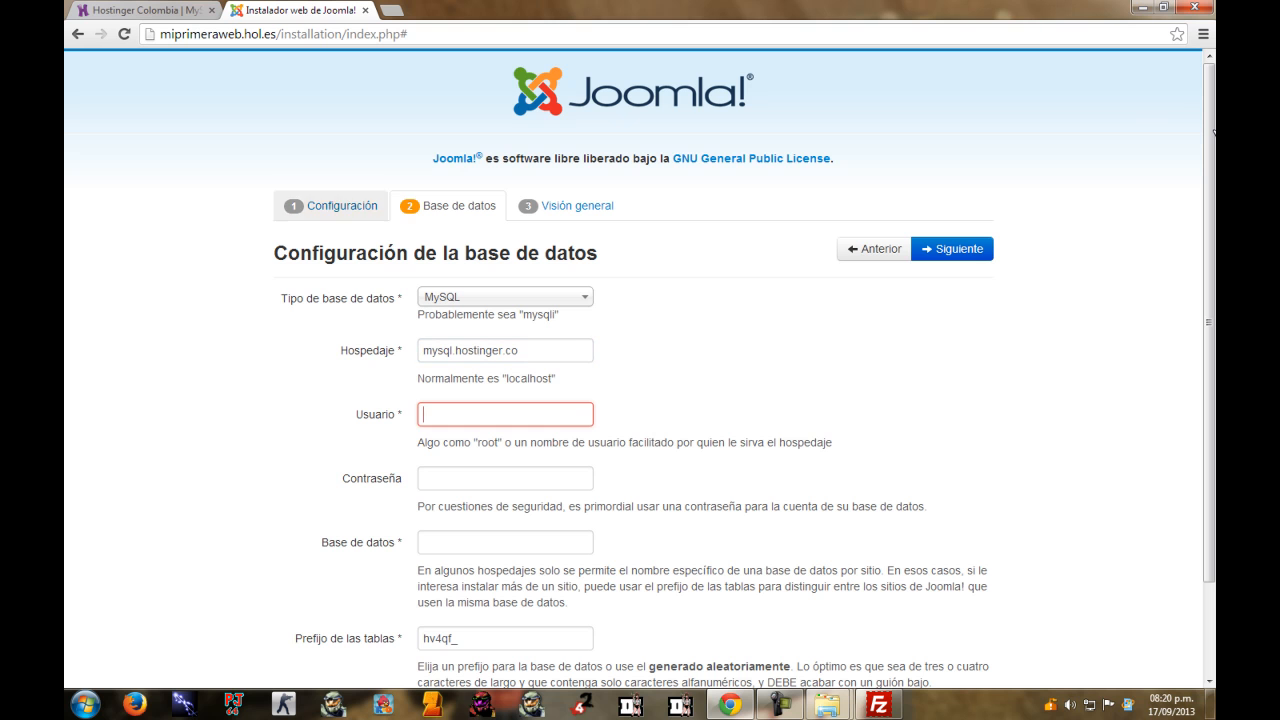
pyautogui.click(140, 10)
pyautogui.moveTo(486, 430); pyautogui.dragTo(664, 430)
pyautogui.click(562, 431)
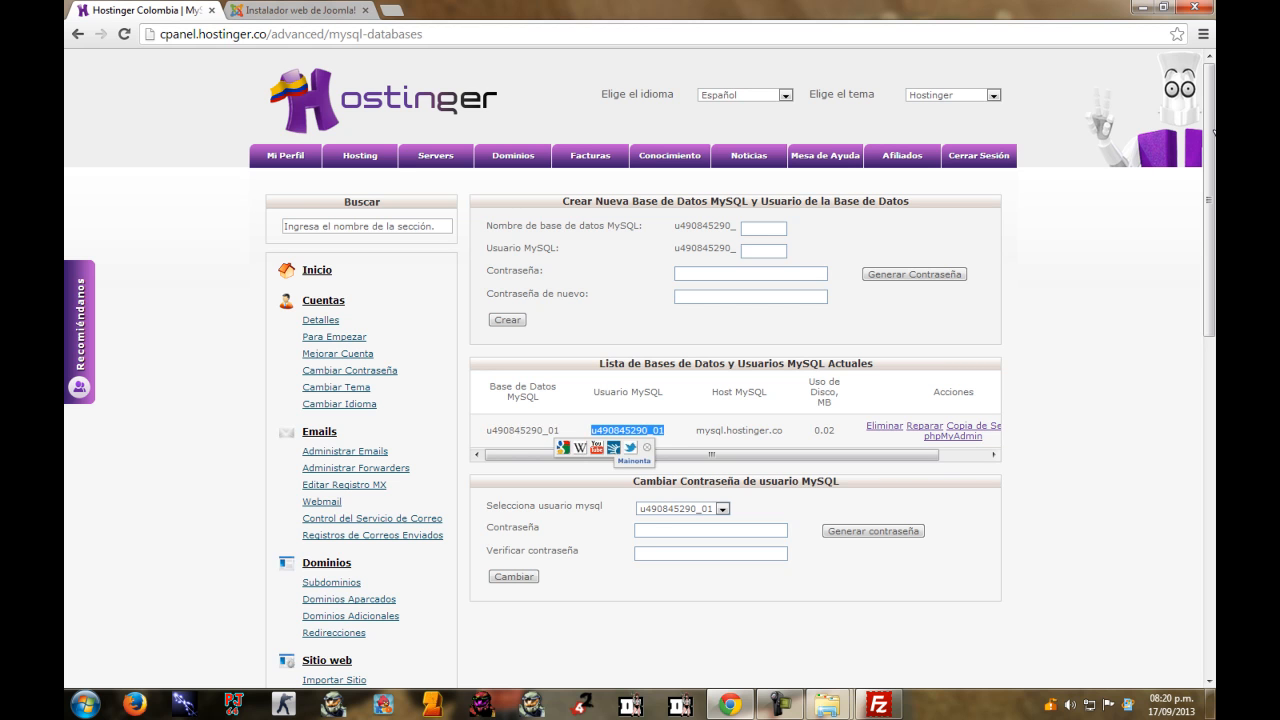
pyautogui.rightClick(641, 430)
pyautogui.click(675, 440)
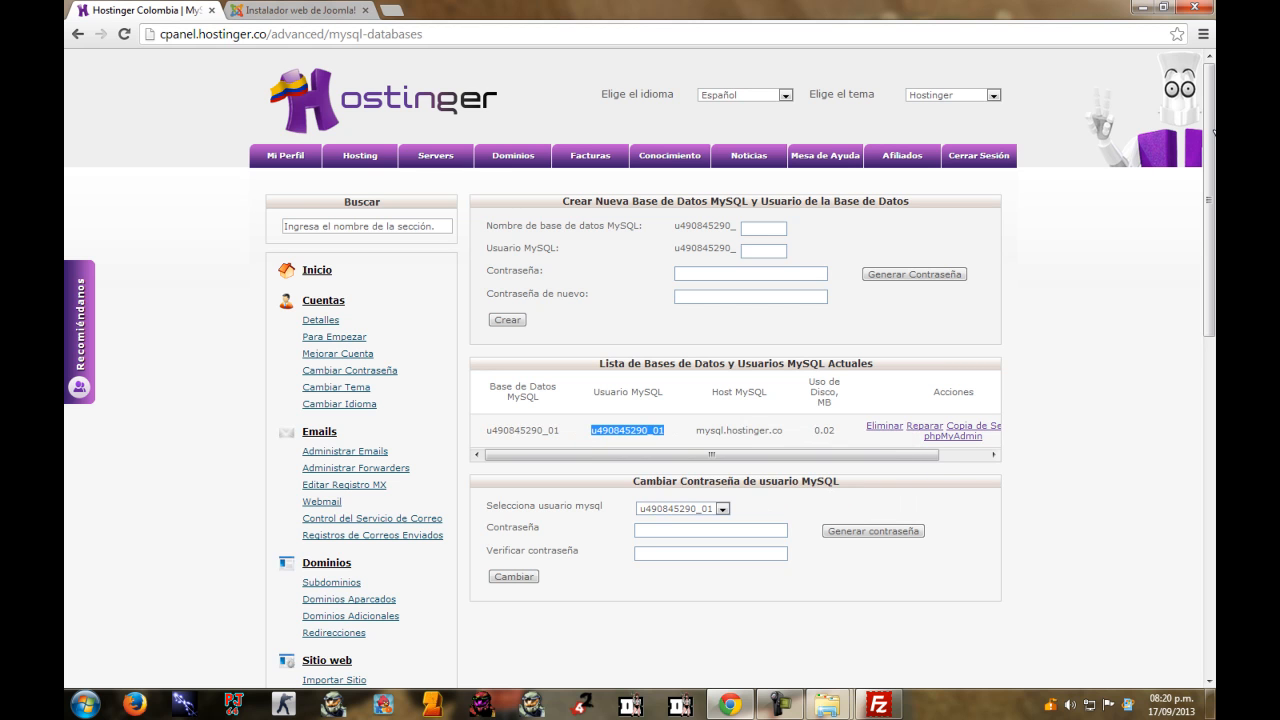
pyautogui.click(300, 10)
pyautogui.rightClick(448, 415)
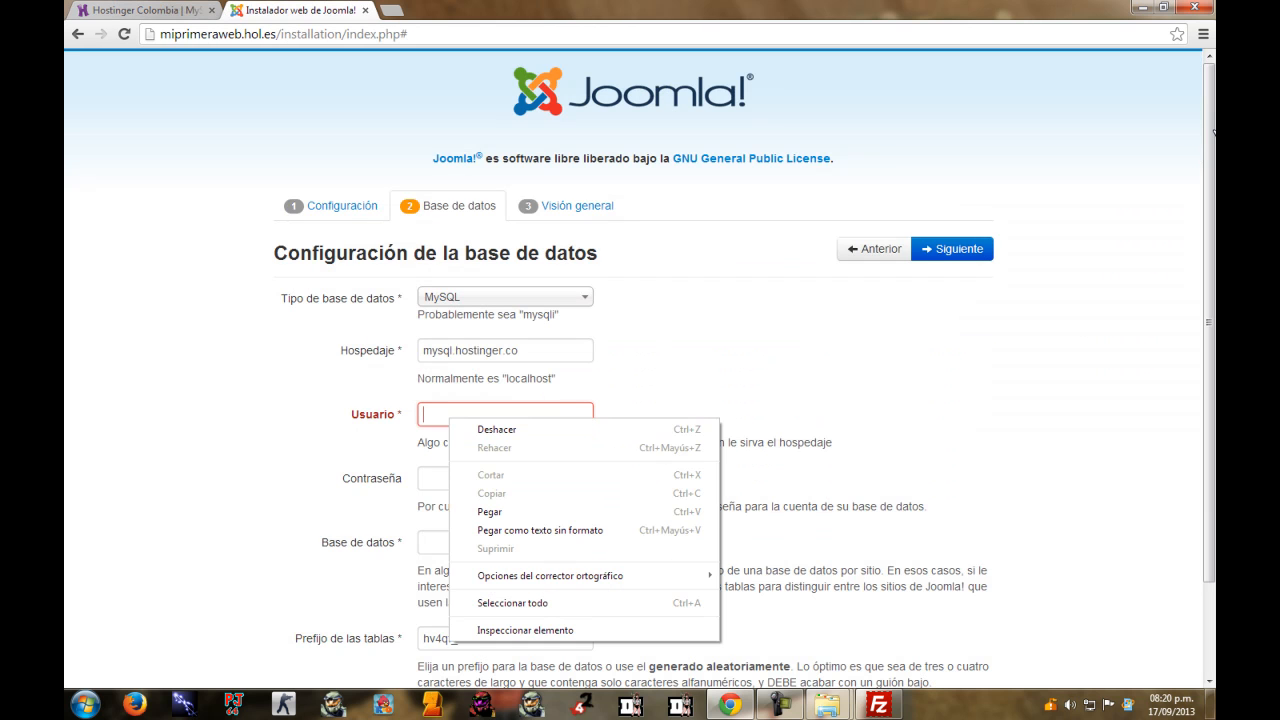
pyautogui.click(490, 511)
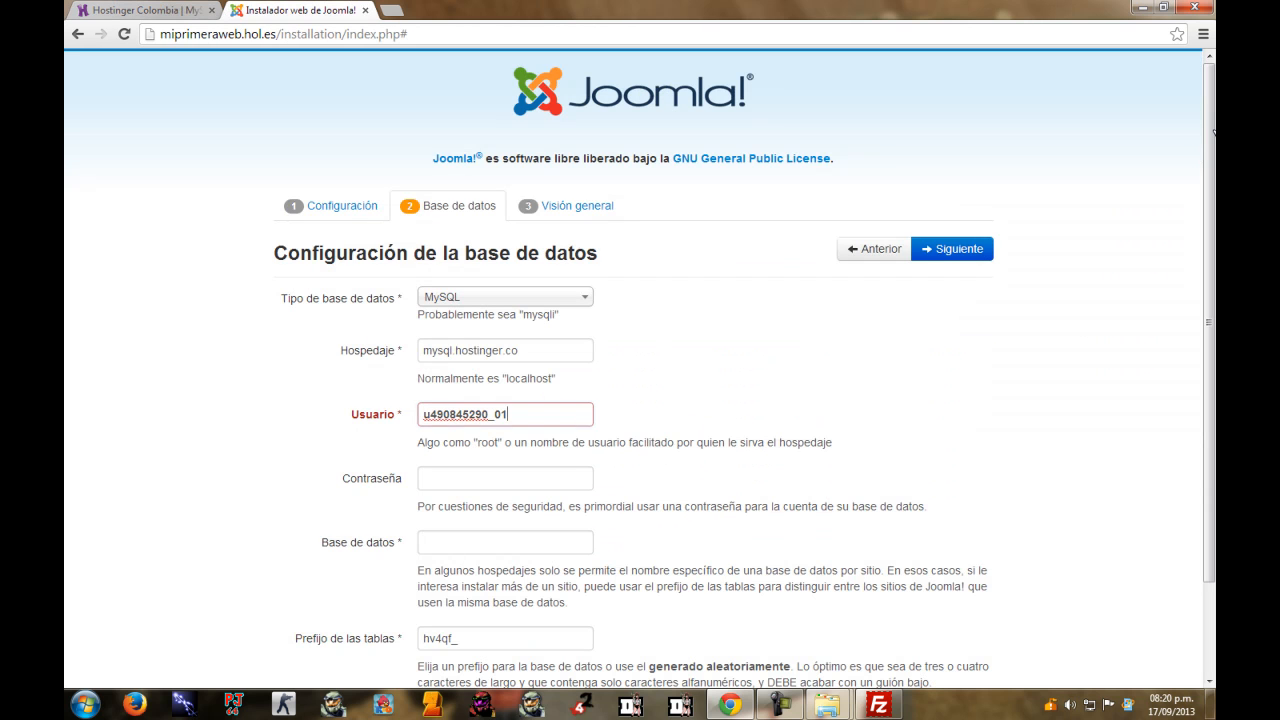
# Paste the database name into its field and type the database password.
pyautogui.click(450, 542)
pyautogui.rightClick(466, 543)
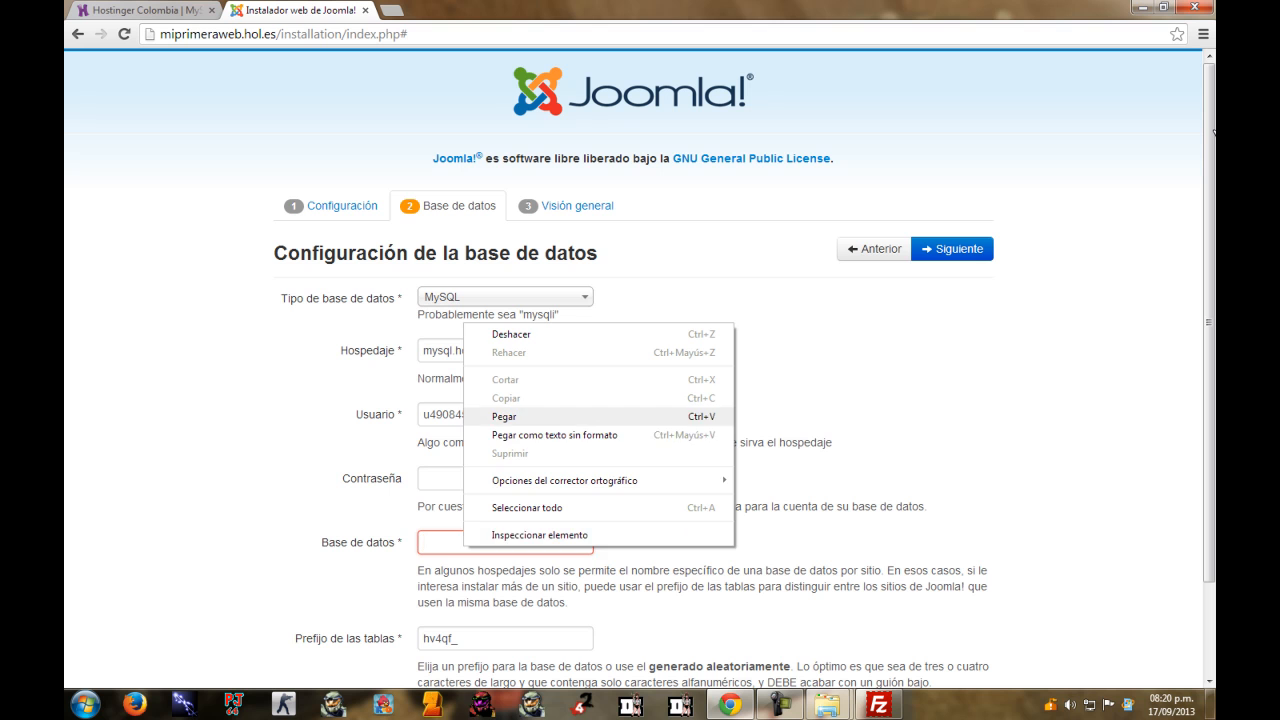
pyautogui.click(504, 417)
pyautogui.click(480, 479)
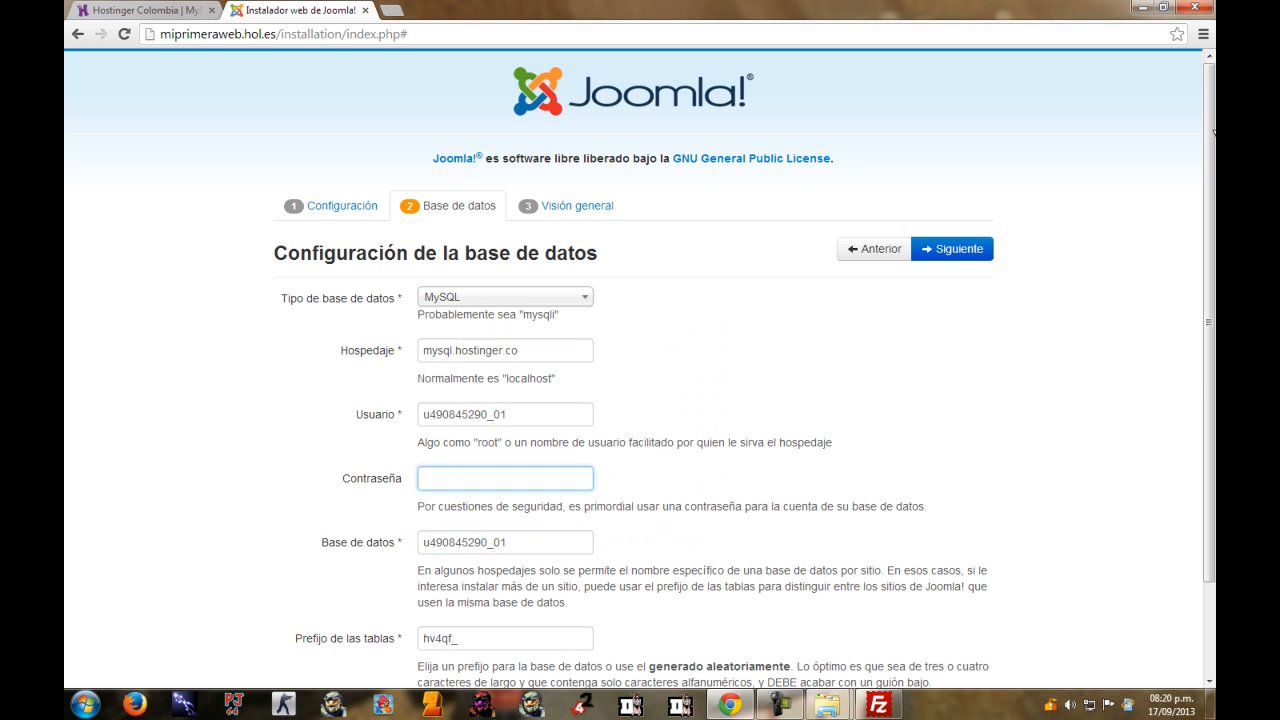
pyautogui.scroll(-1, 1213, 131)
pyautogui.write('••••••••')
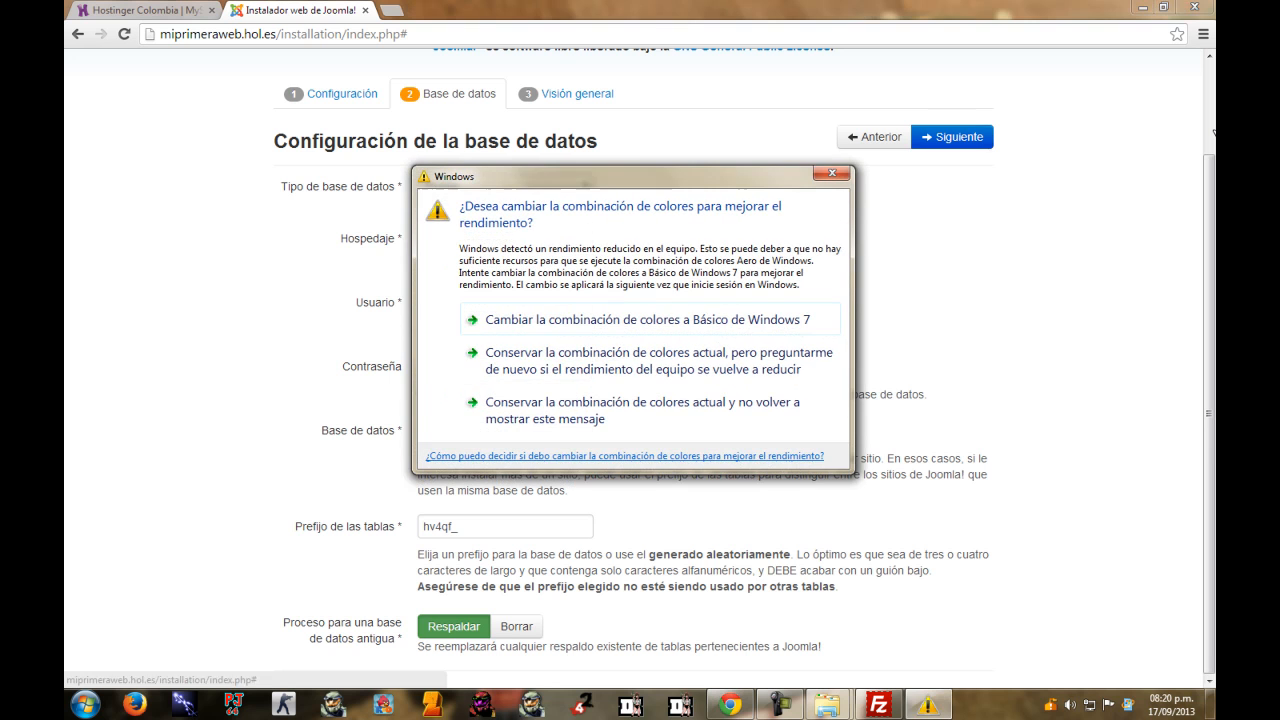
pyautogui.click(831, 173)
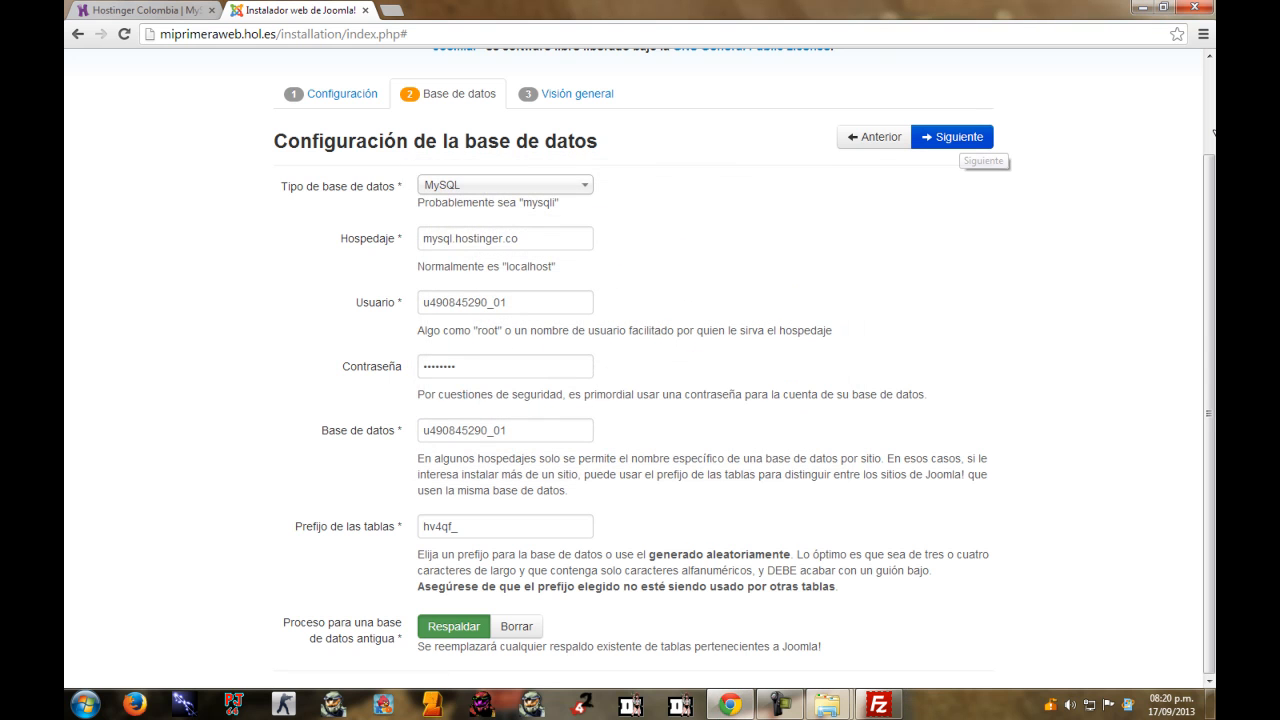
# Continue to the Visión general overview step, with English (GB) sample data selected by default.
pyautogui.click(952, 137)
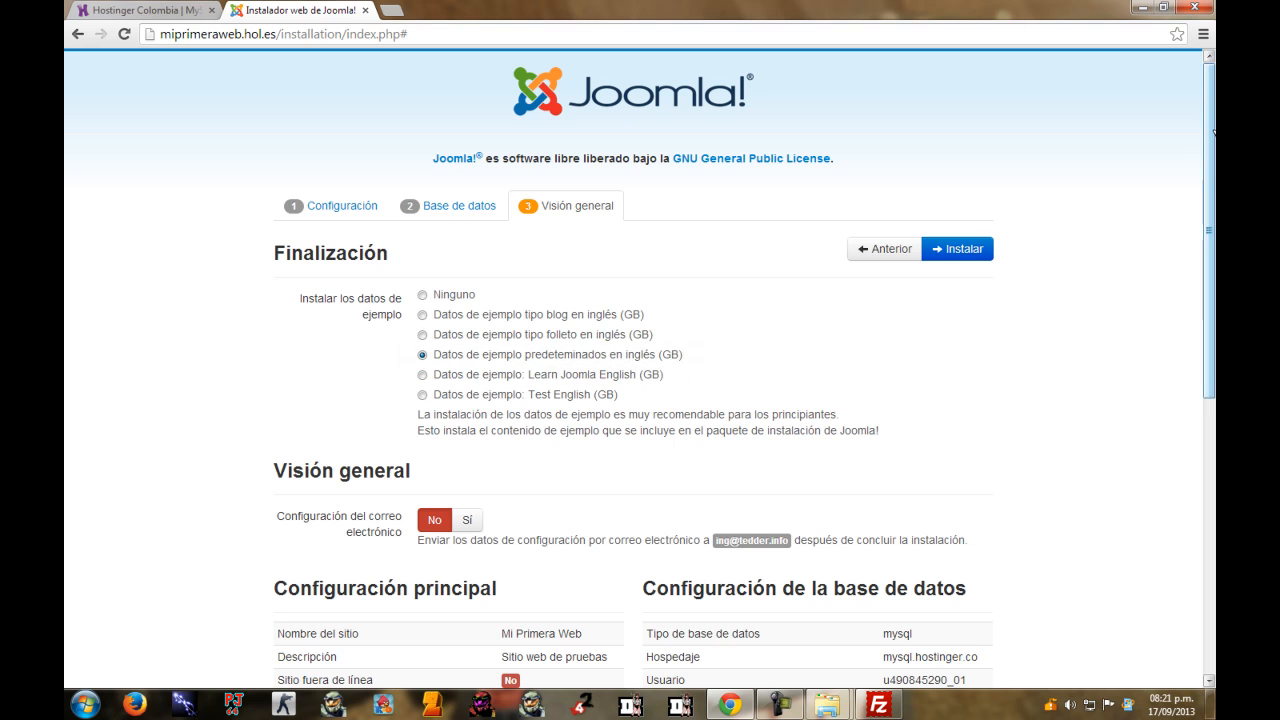
# Review the configuration summary and checks, then launch the installation with default English sample data.
pyautogui.scroll(-3, 1213, 131)
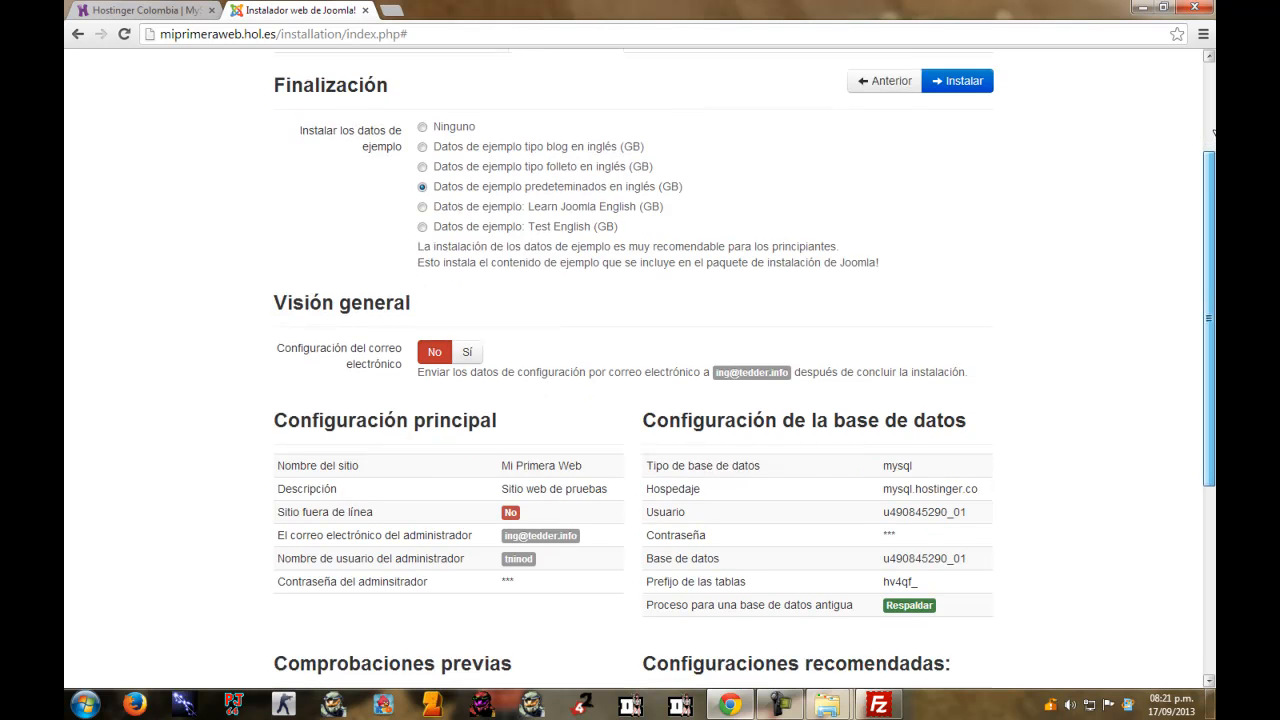
pyautogui.scroll(-2, 1213, 131)
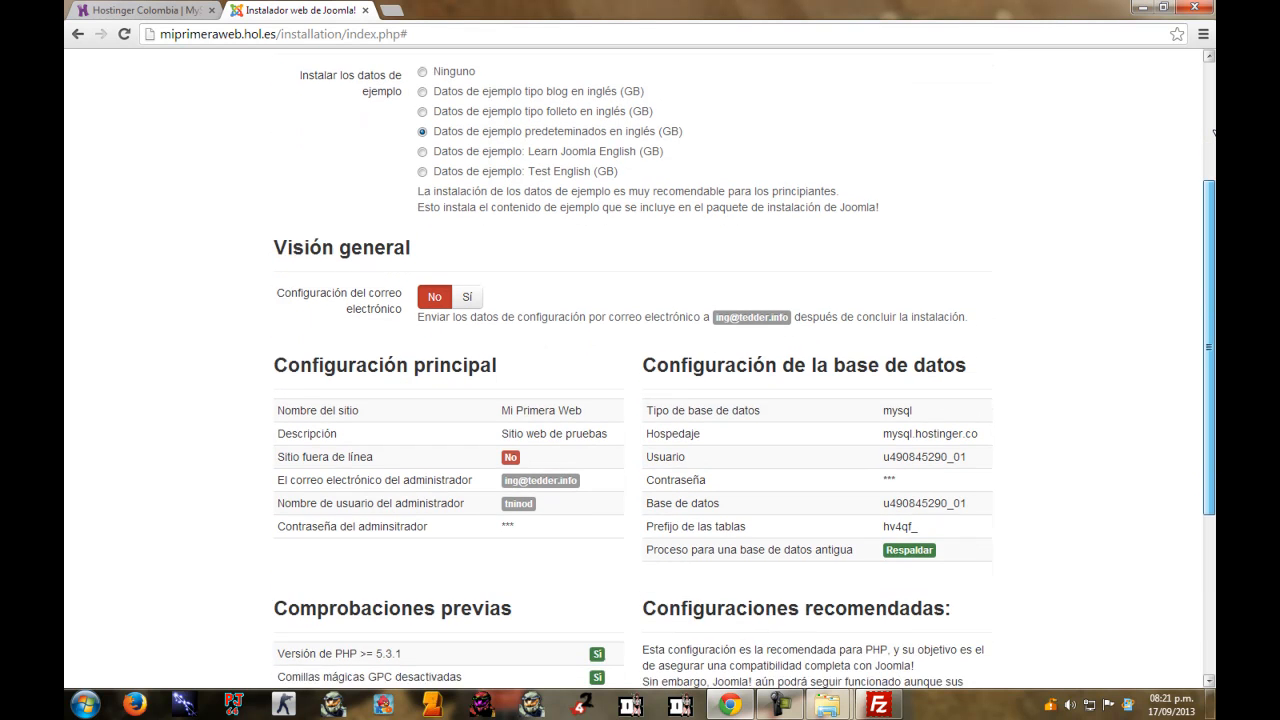
pyautogui.scroll(-4, 1213, 131)
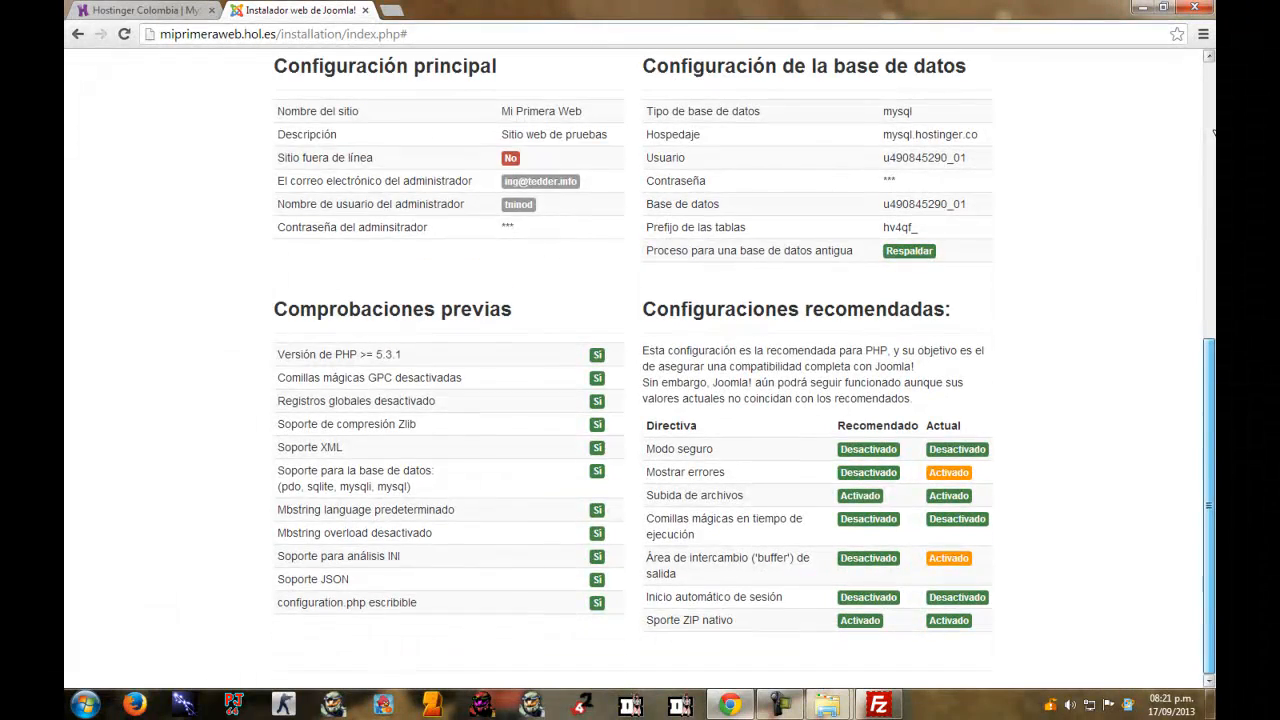
pyautogui.scroll(3, 1213, 131)
pyautogui.scroll(1, 1213, 131)
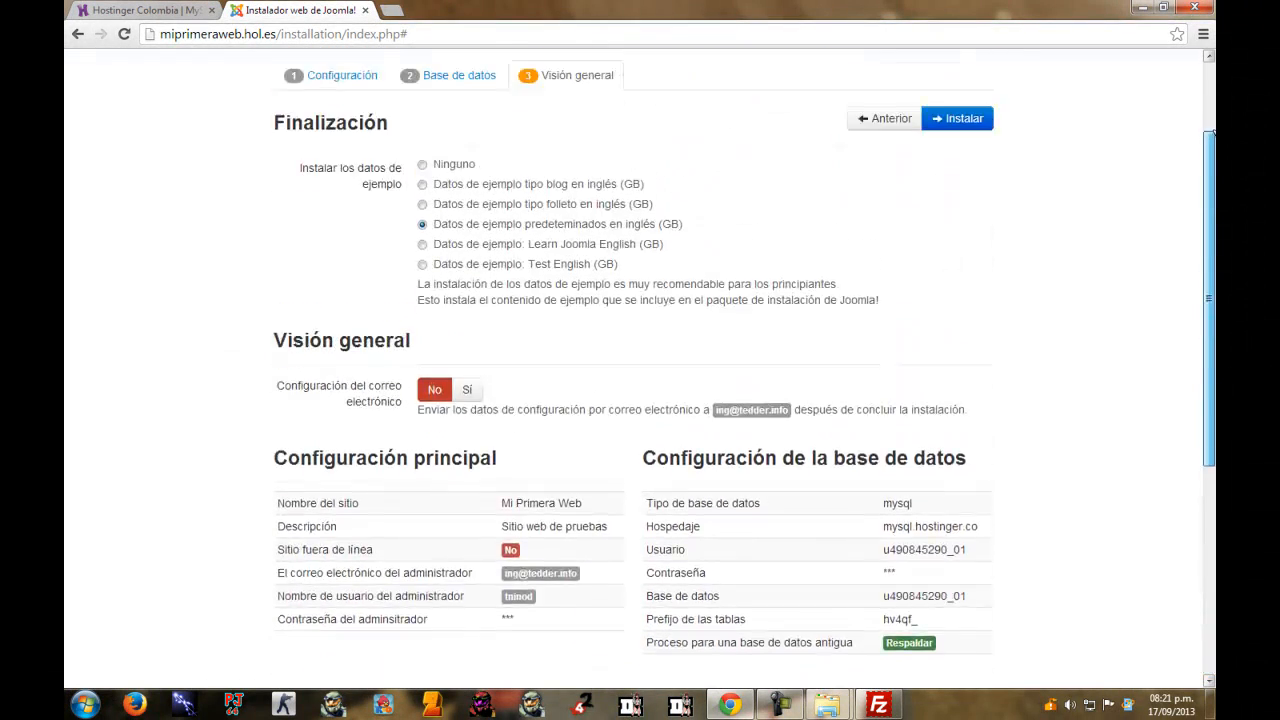
pyautogui.scroll(-4, 1213, 131)
pyautogui.scroll(5, 1213, 131)
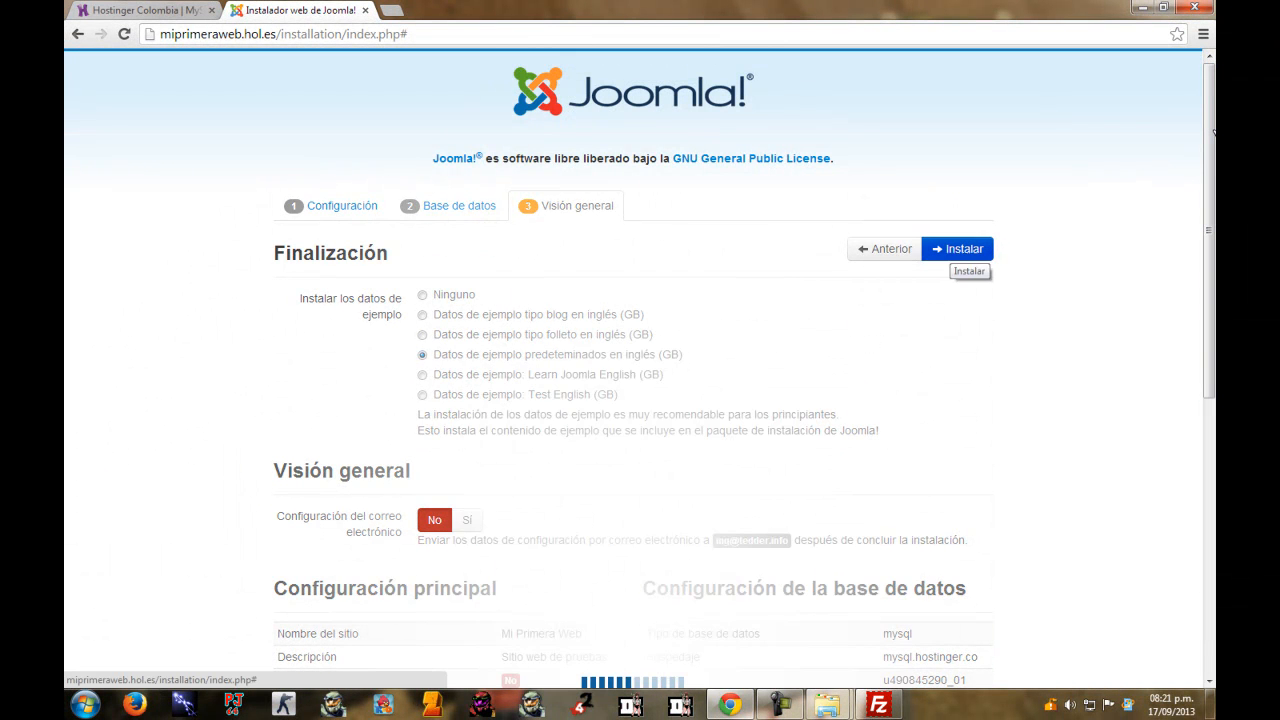
pyautogui.click(957, 249)
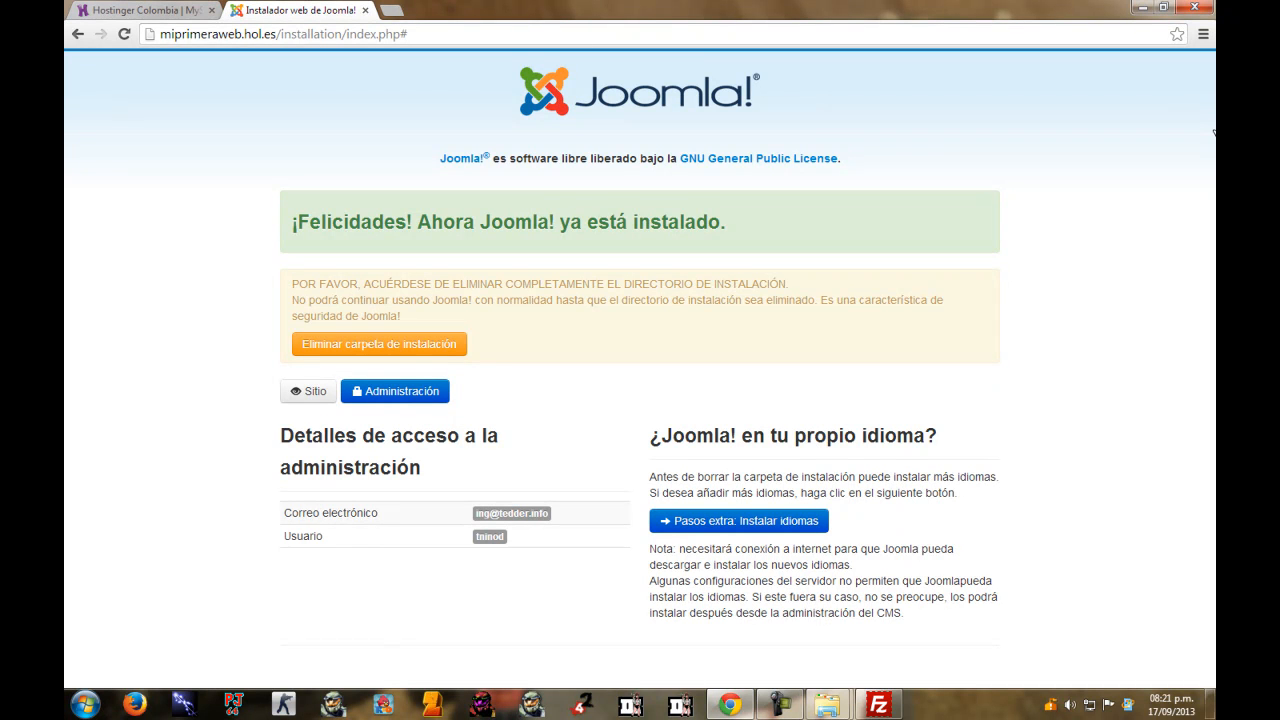
pyautogui.click(879, 705)
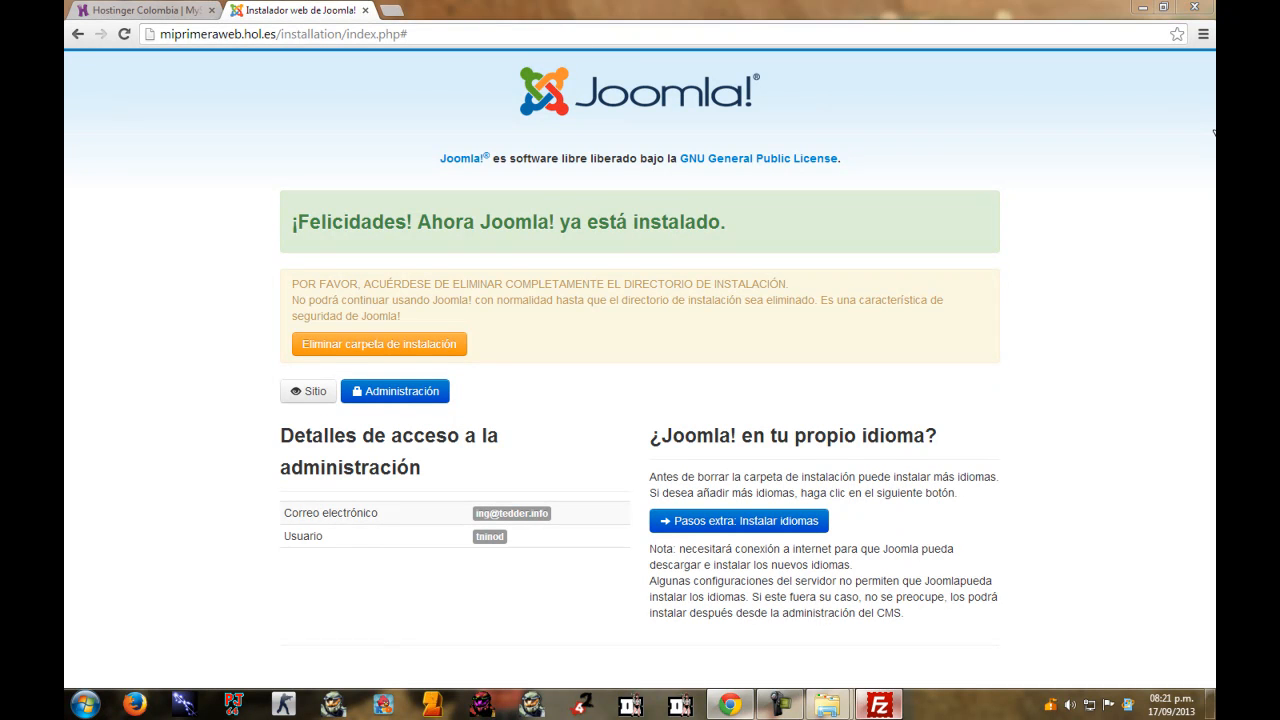
pyautogui.click(330, 394)
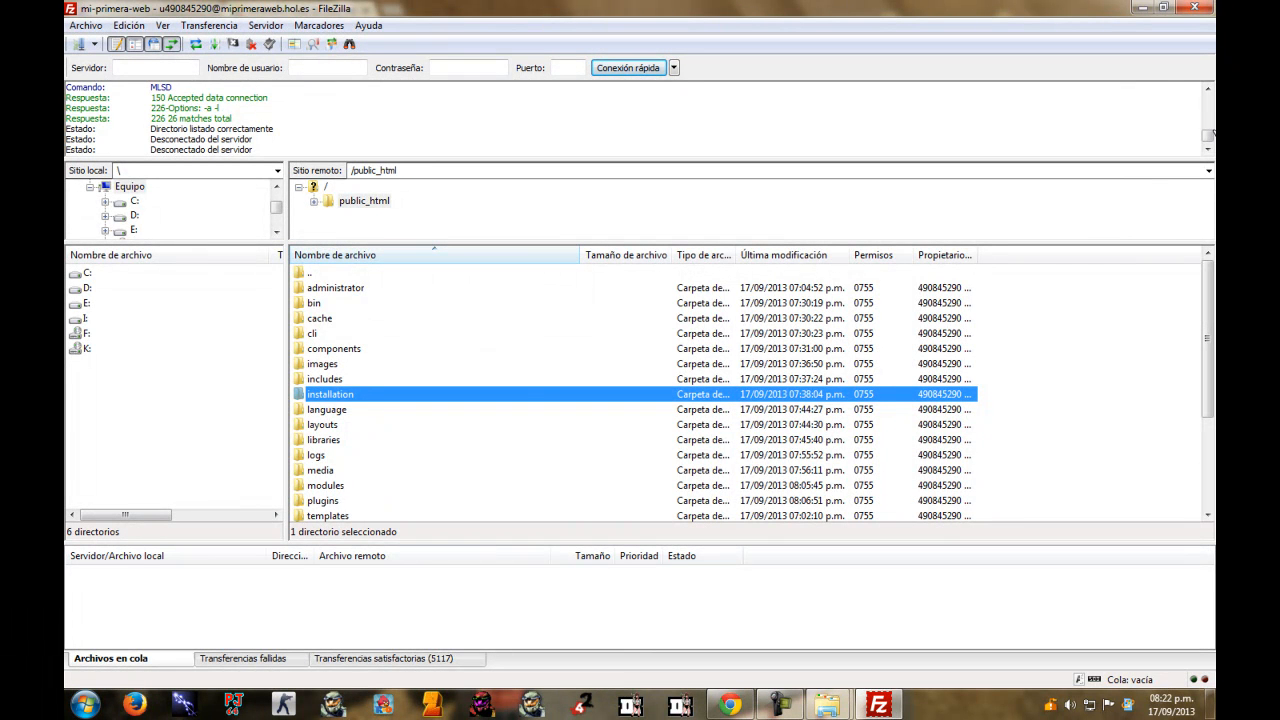
pyautogui.rightClick(370, 394)
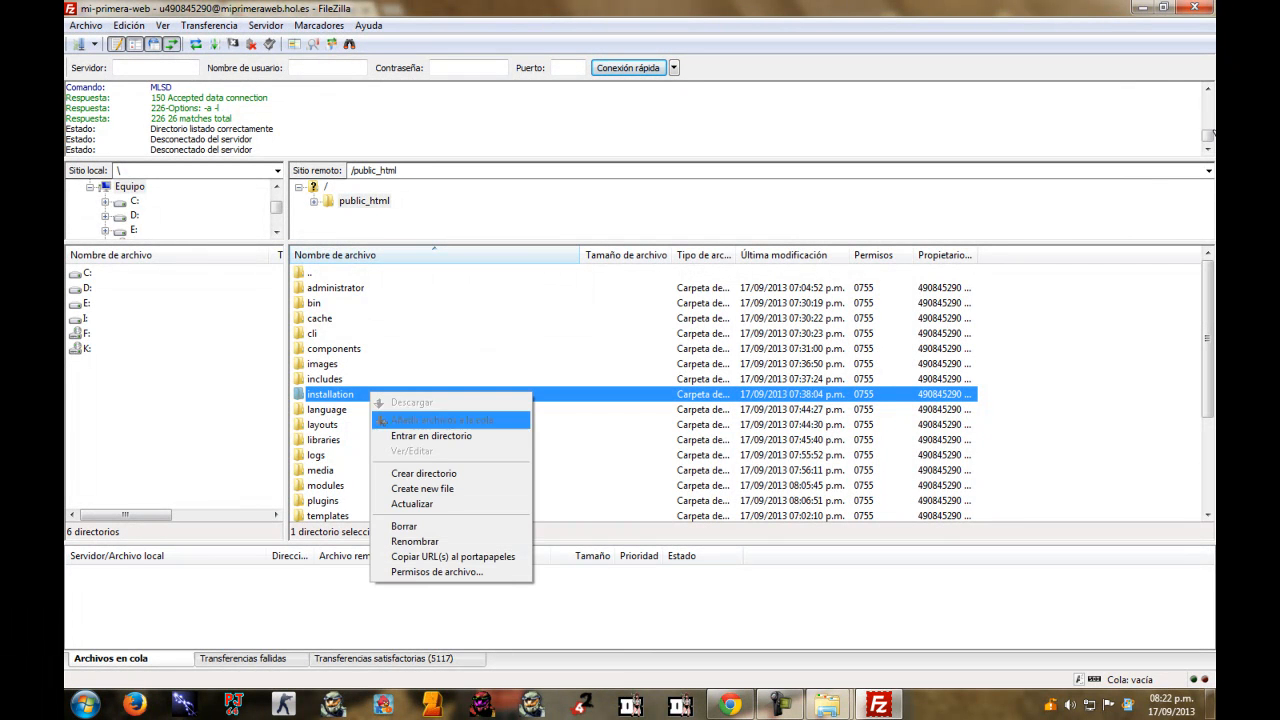
pyautogui.press('Escape')
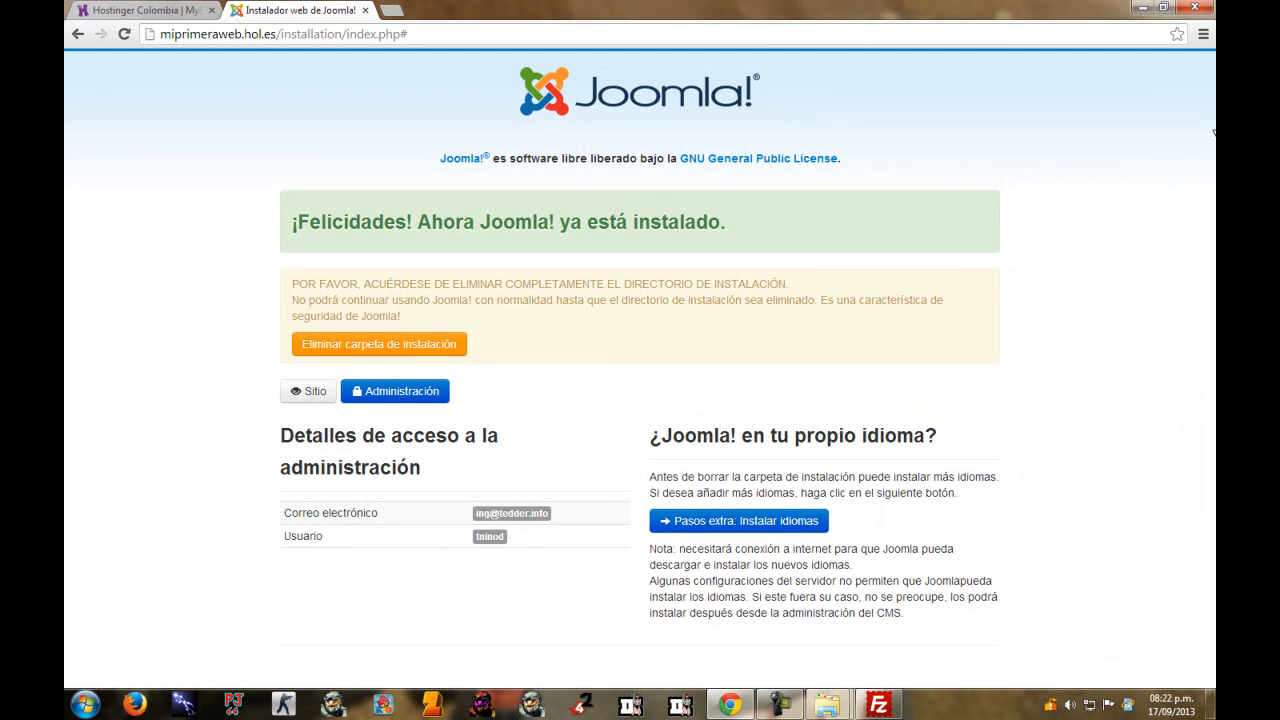
# Delete the installation folder and open the Mi Primera Web front end at miprimeraweb.hol.es.
pyautogui.click(379, 344)
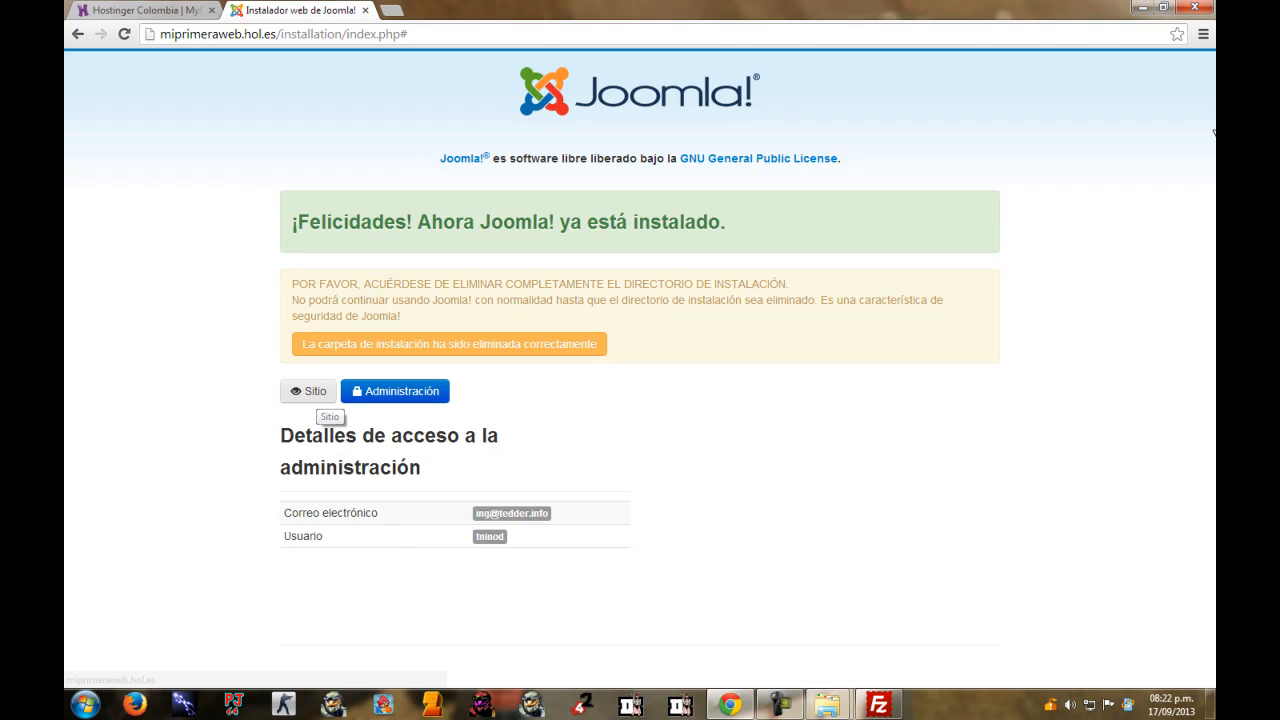
pyautogui.click(310, 391)
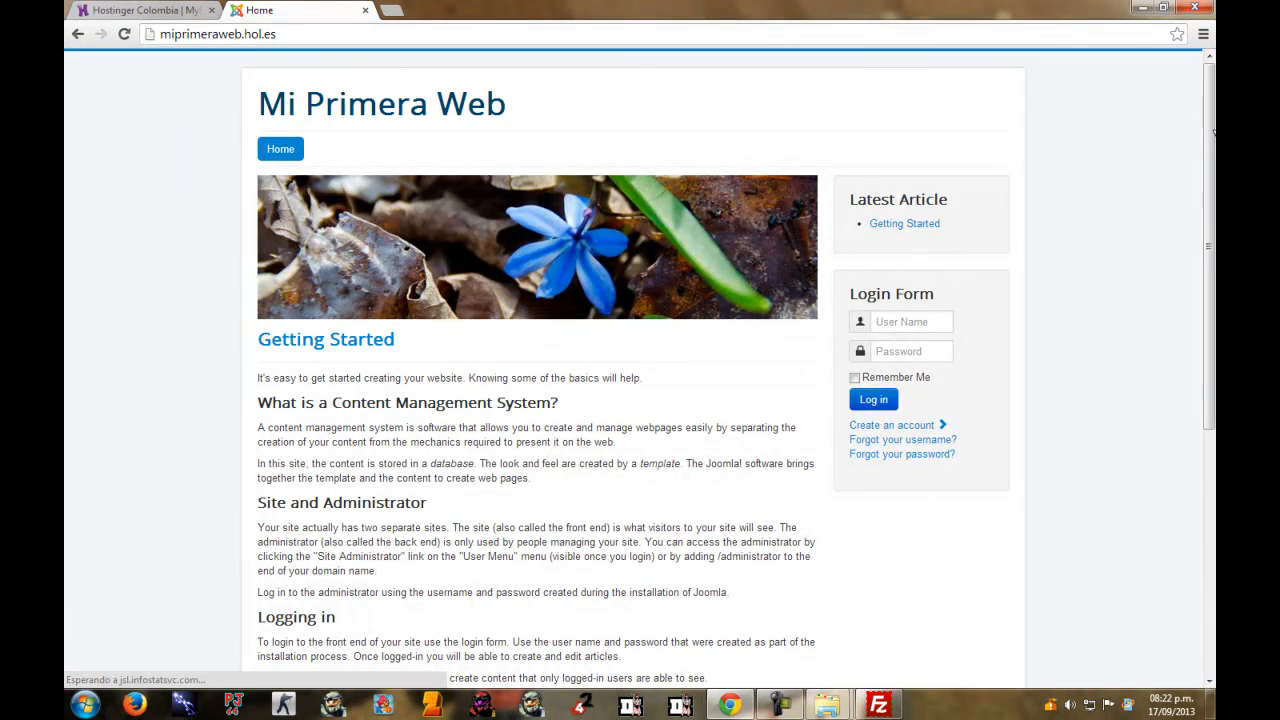
pyautogui.scroll(-5, 1213, 131)
pyautogui.scroll(1, 1213, 131)
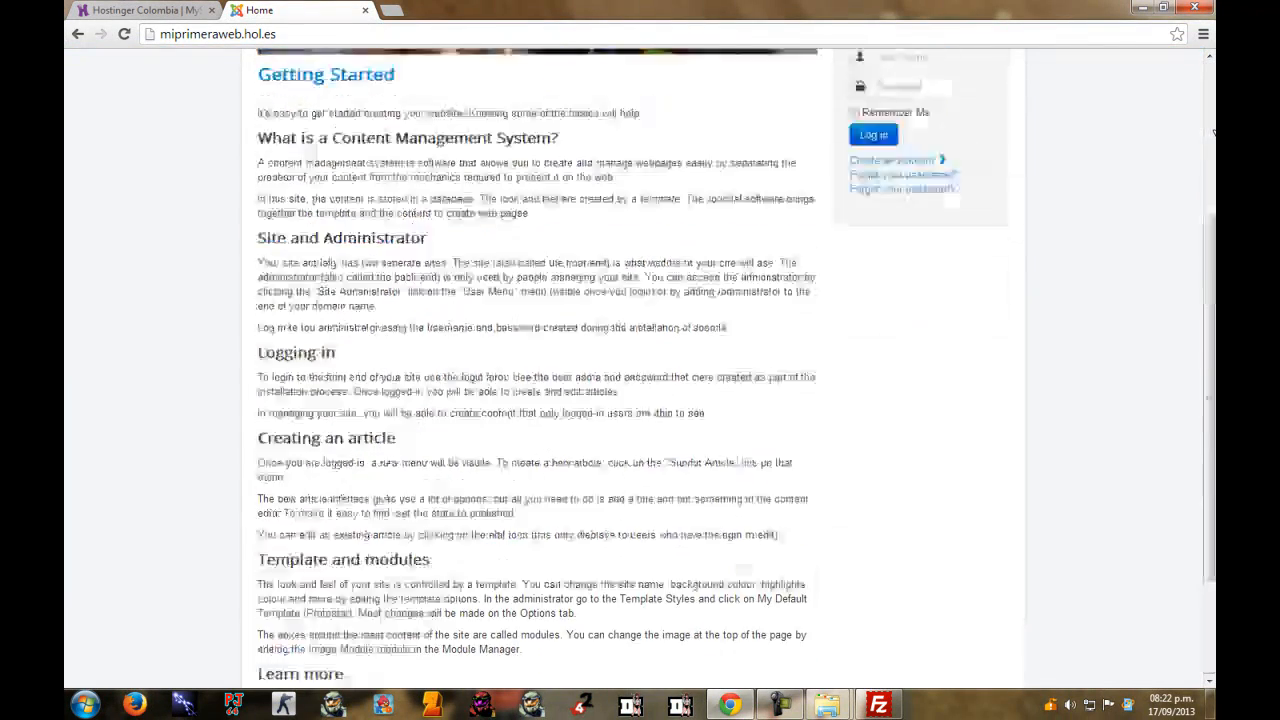
pyautogui.scroll(-1, 1213, 131)
pyautogui.scroll(6, 1213, 131)
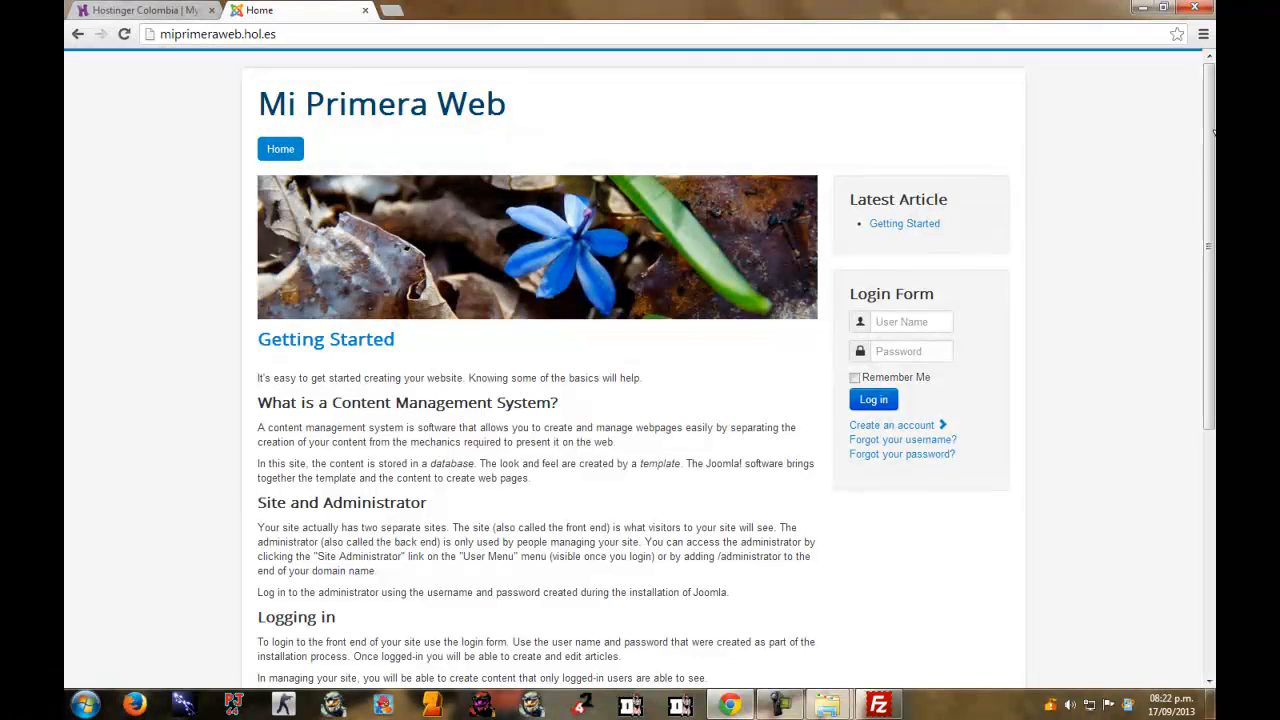
pyautogui.scroll(-5, 1213, 131)
pyautogui.scroll(5, 1213, 131)
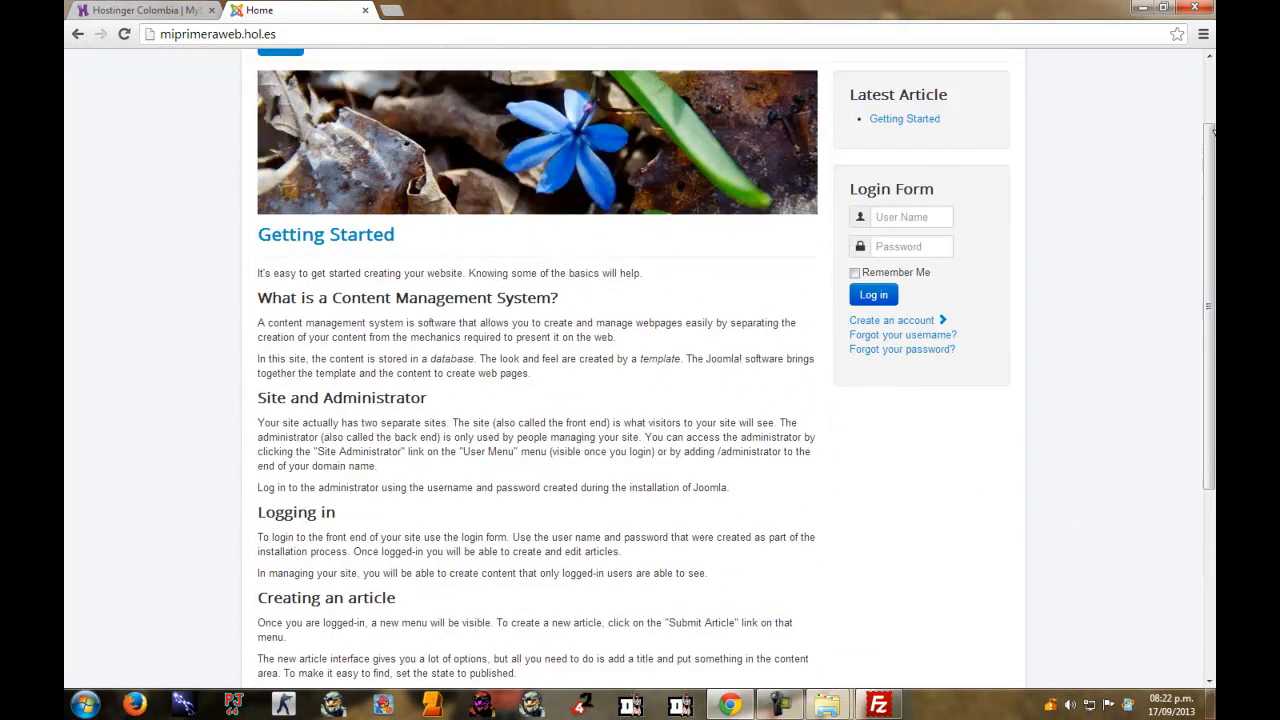
# Load the site's /administrator login page by editing the address.
pyautogui.hotkey('ctrl', 'l')
pyautogui.press('End')
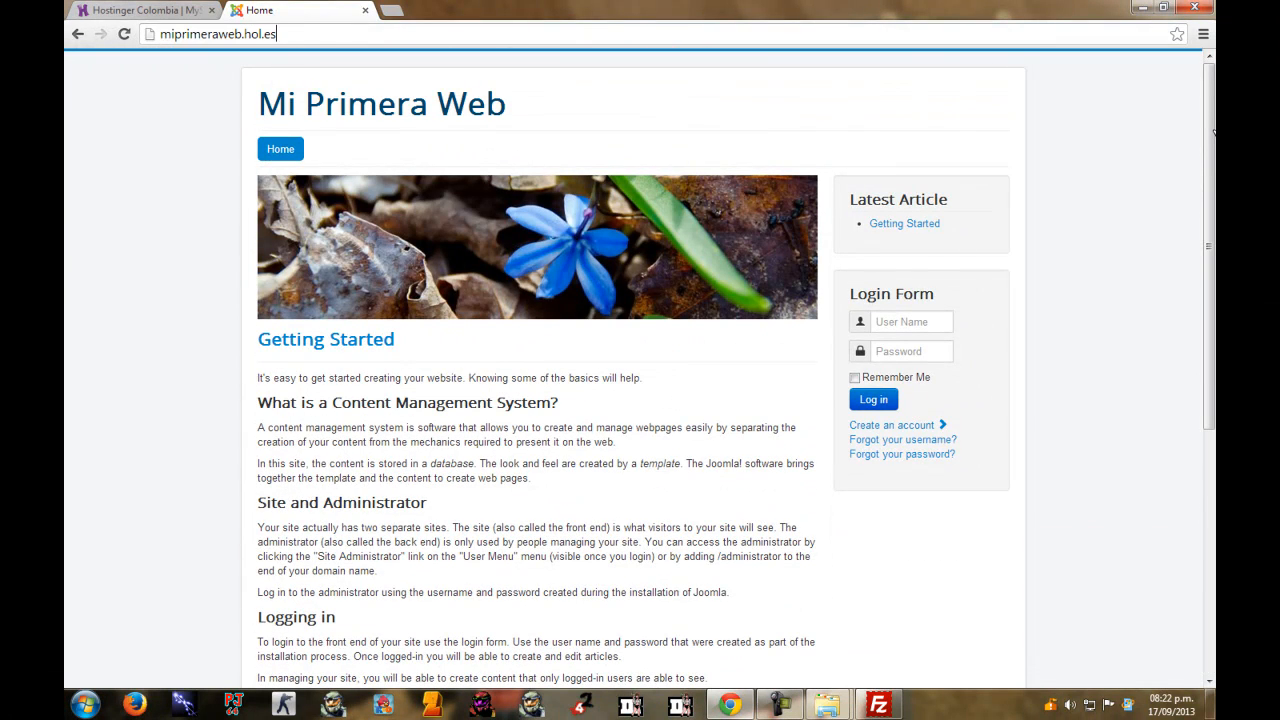
pyautogui.write('/')
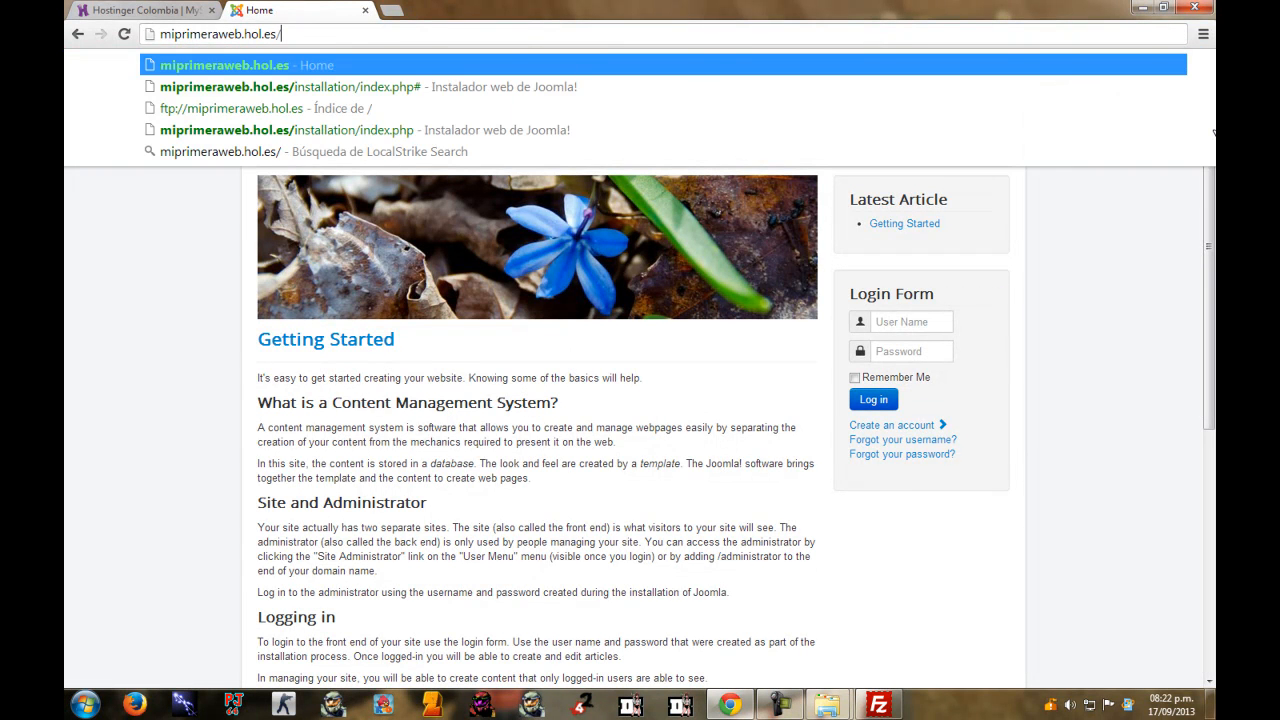
pyautogui.write('admin istra')
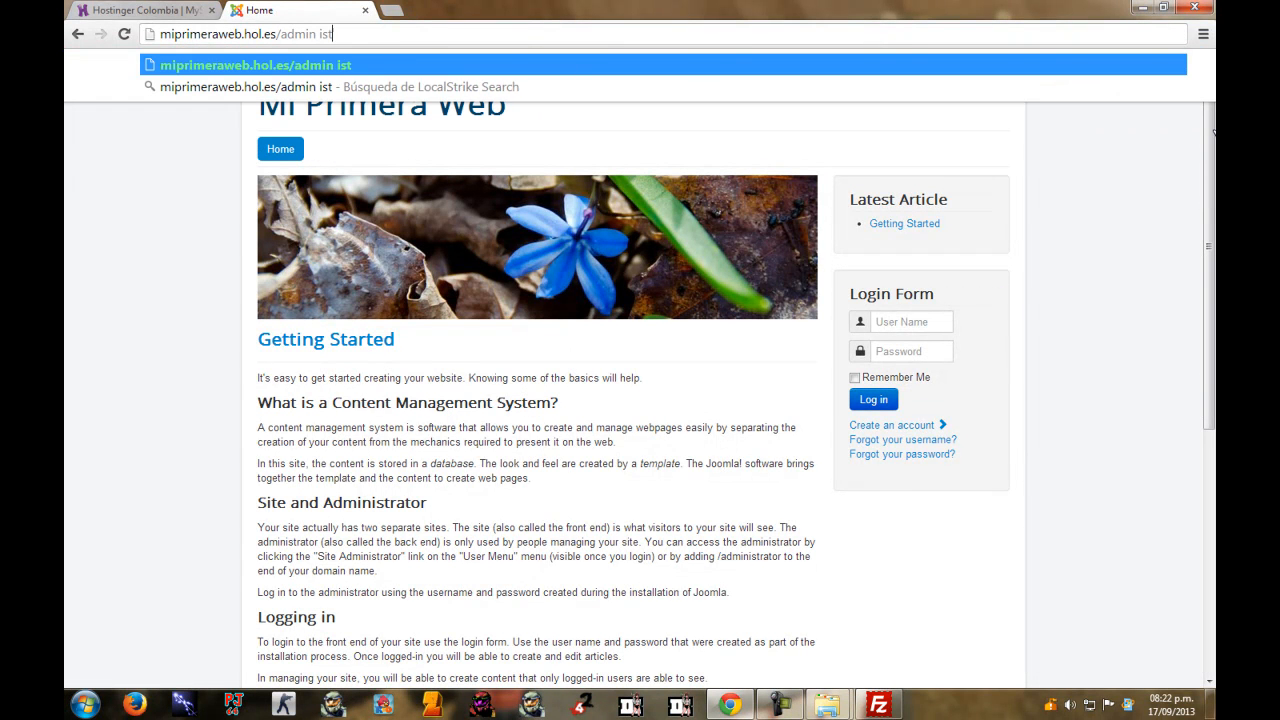
pyautogui.press('BackSpace')
pyautogui.press('BackSpace')
pyautogui.press('BackSpace')
pyautogui.press('BackSpace')
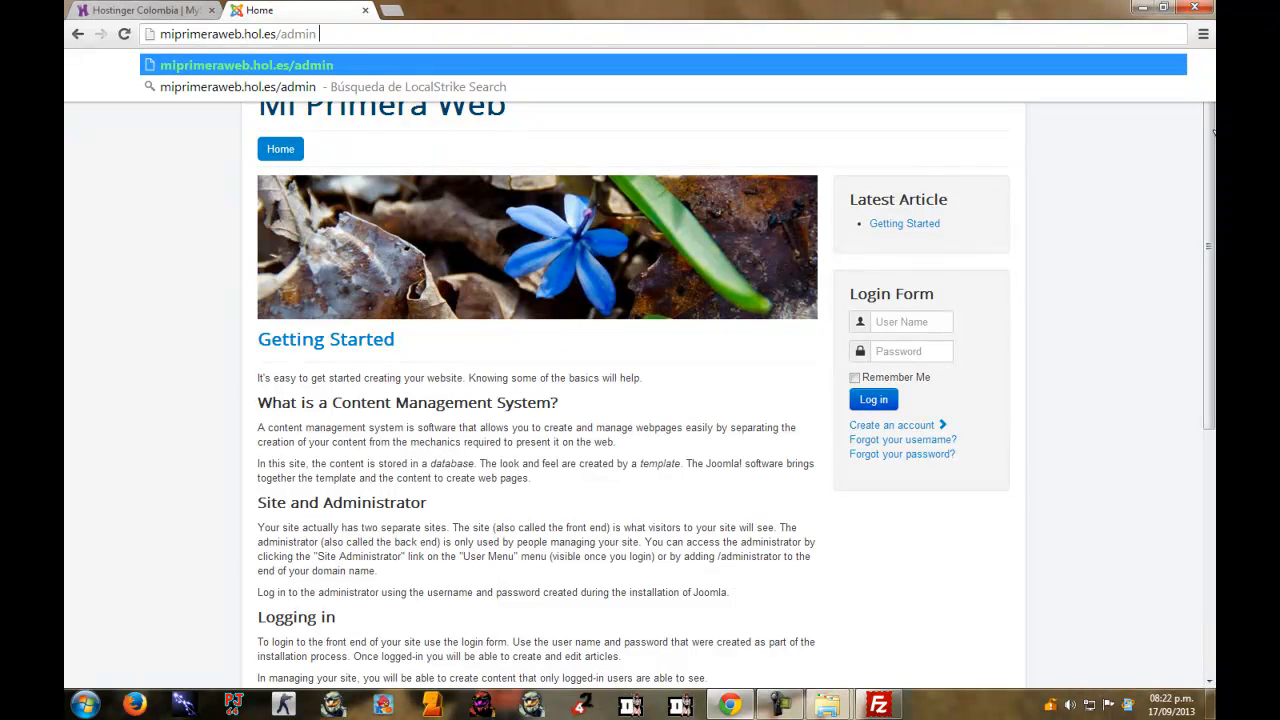
pyautogui.write('strator')
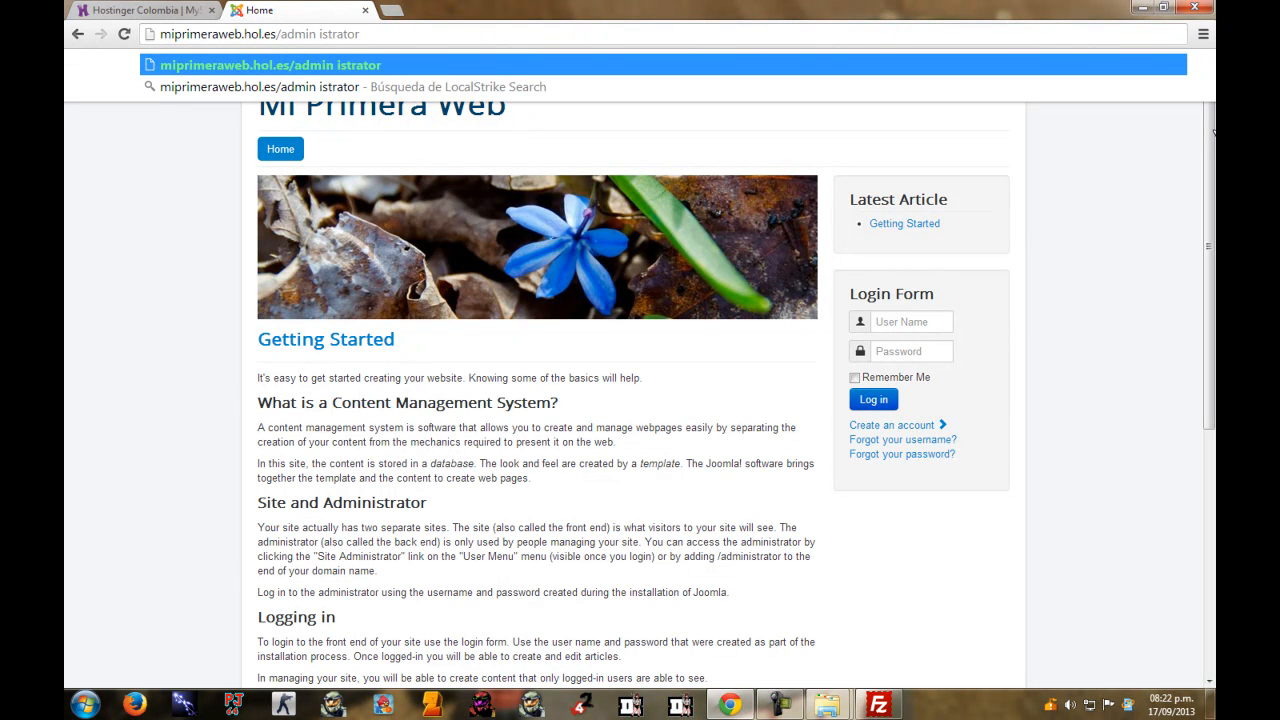
pyautogui.press('BackSpace')
pyautogui.press('Return')
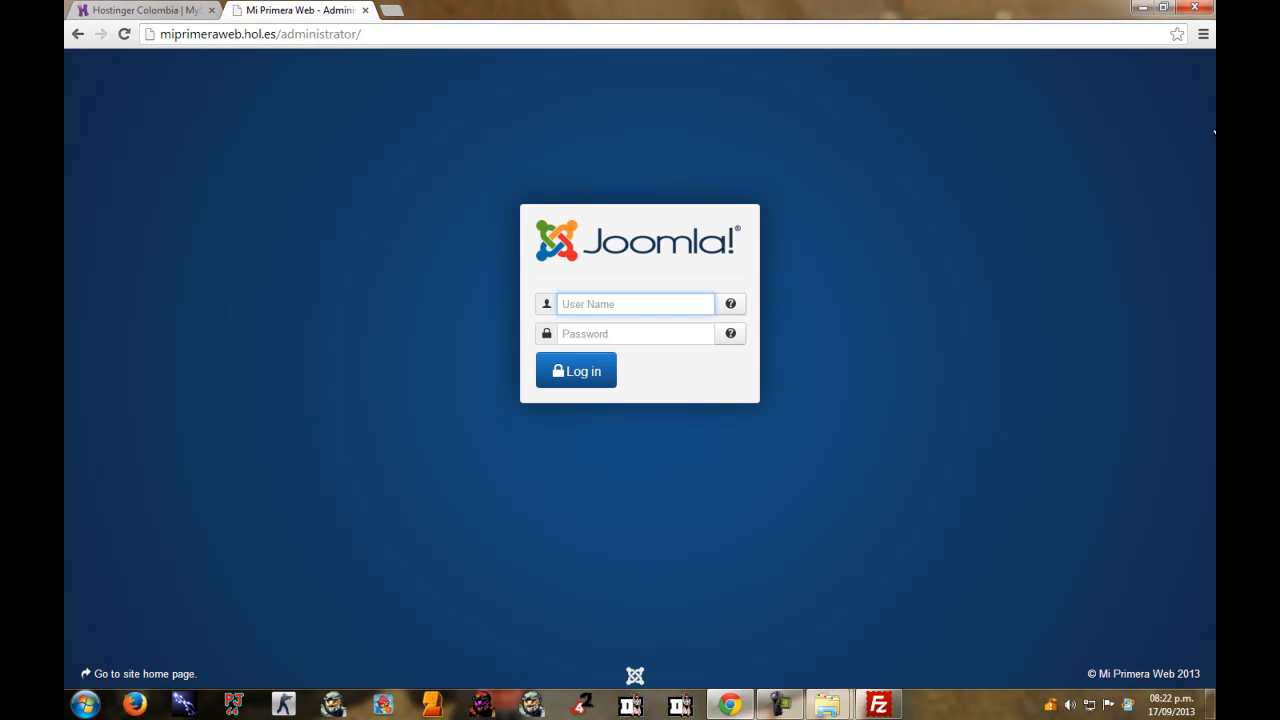
# Log in with the Super User's user name and password to reach the Control Panel.
pyautogui.press('Escape')
pyautogui.press('Tab')
pyautogui.hotkey('shift', 'Tab')
pyautogui.write('tninod')
pyautogui.press('Tab')
pyautogui.write('••••••••')
pyautogui.press('Return')
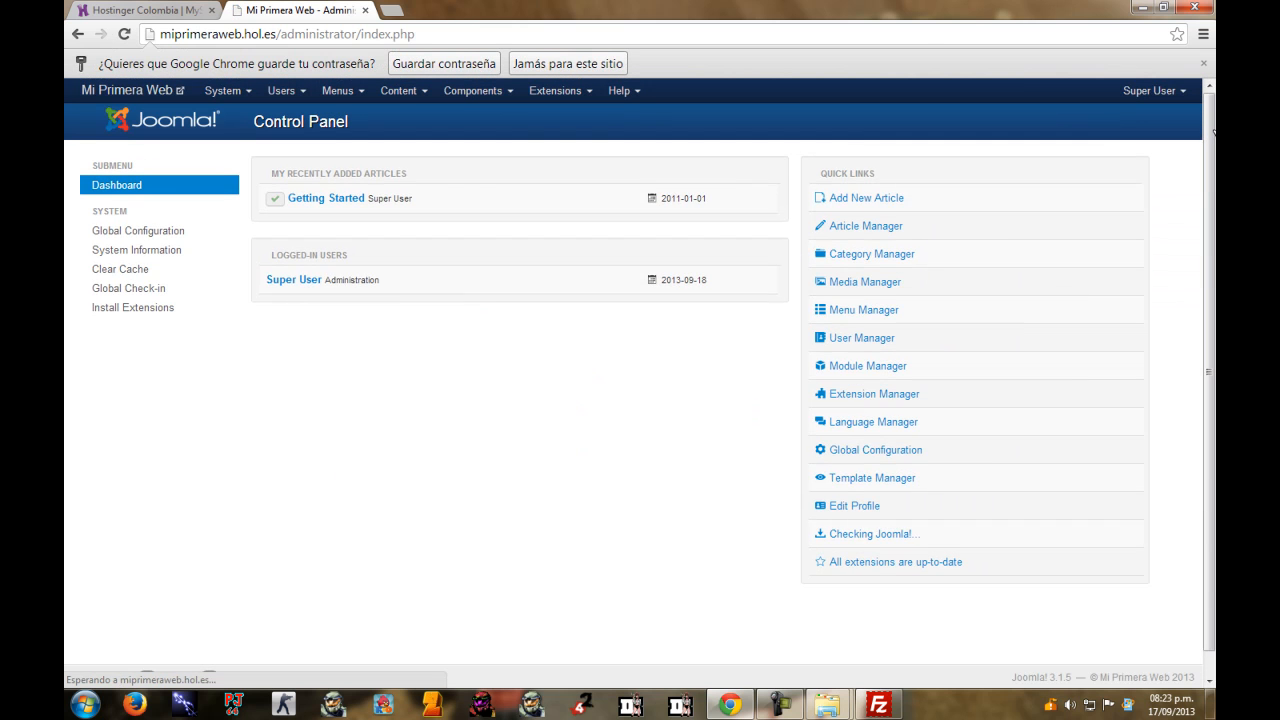
# Choose 'Jamás para este sitio' so Chrome never saves the admin password, then scroll the Control Panel.
pyautogui.click(568, 63)
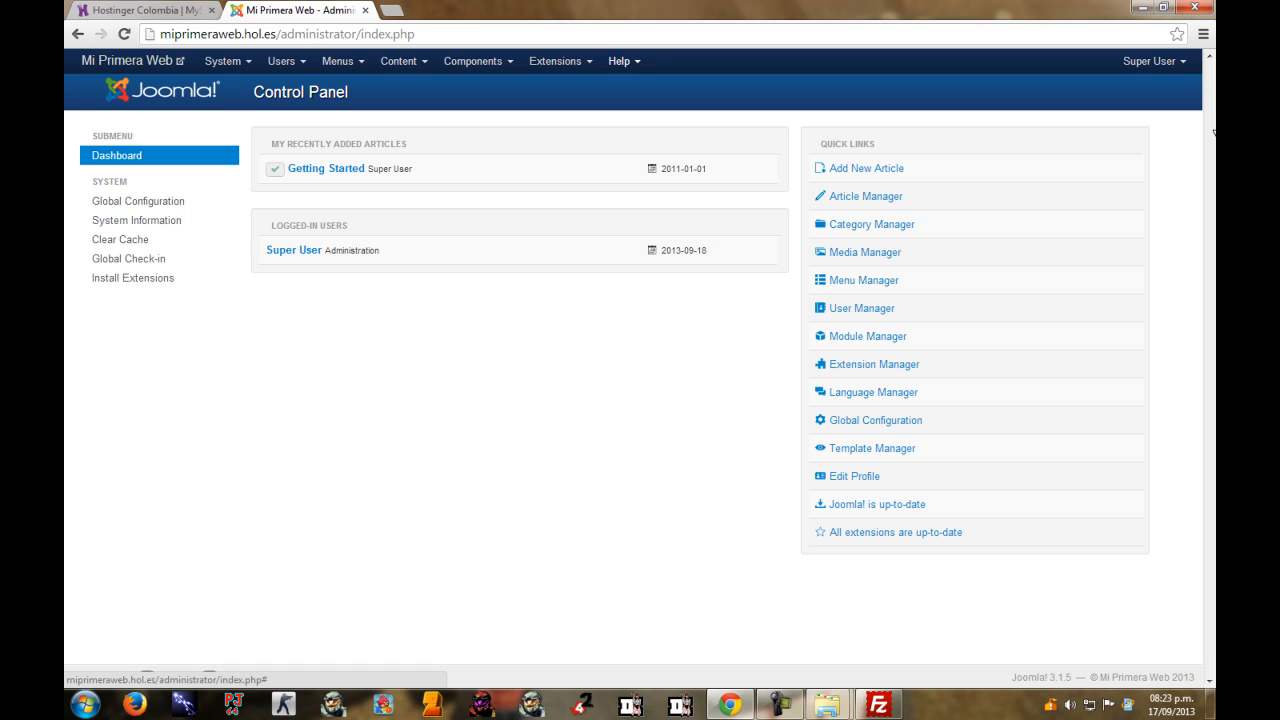
pyautogui.scroll(-1, 1213, 131)
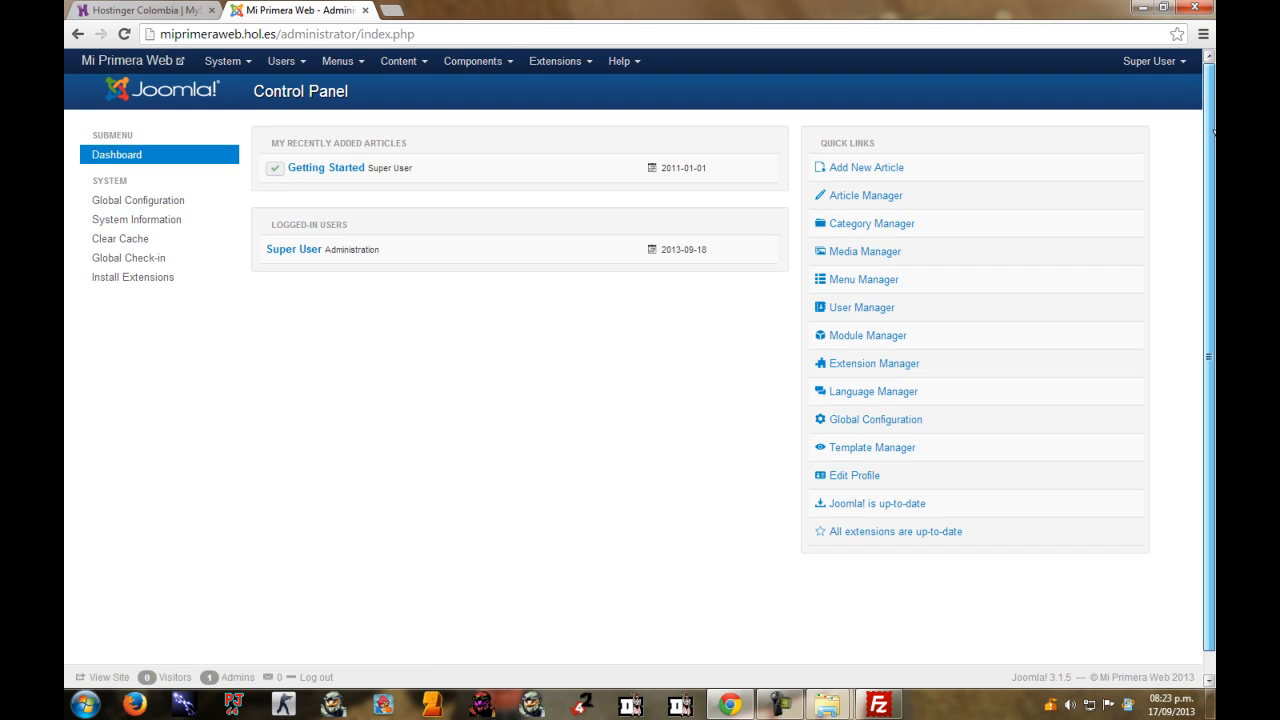
pyautogui.scroll(-1, 1213, 131)
pyautogui.scroll(1, 1213, 131)
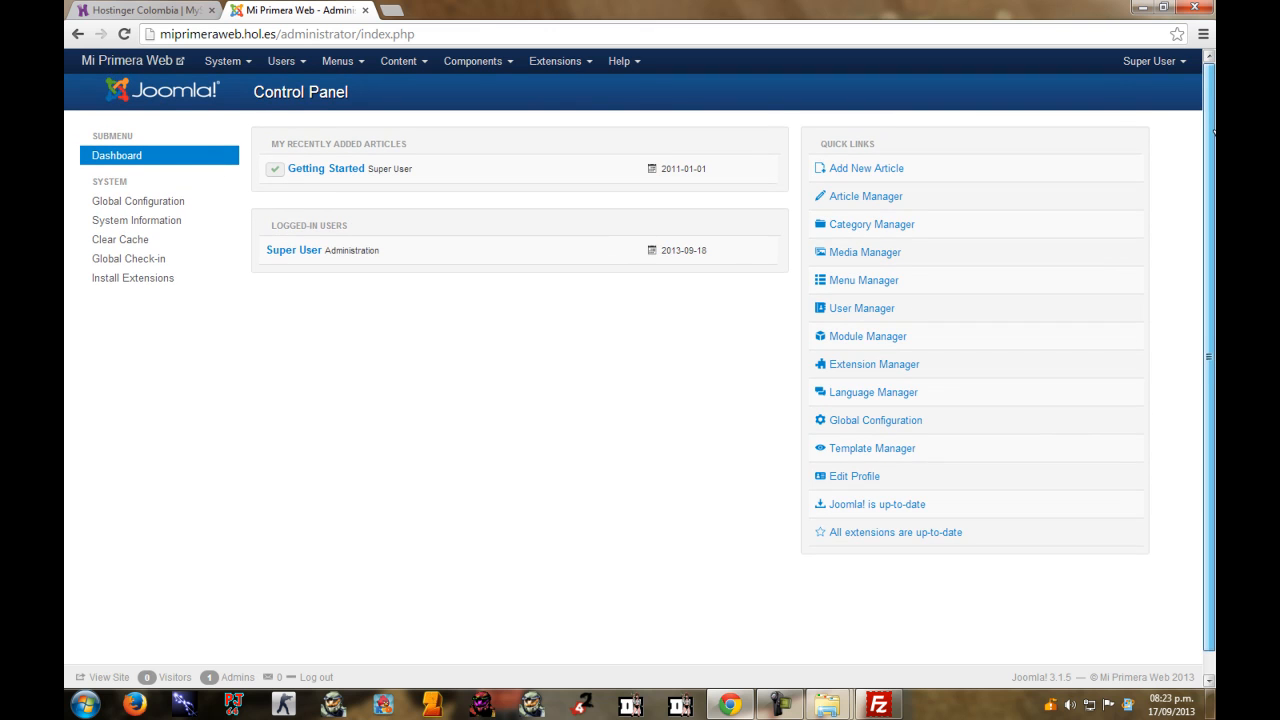
pyautogui.scroll(-1, 1213, 131)
pyautogui.scroll(1, 1213, 131)
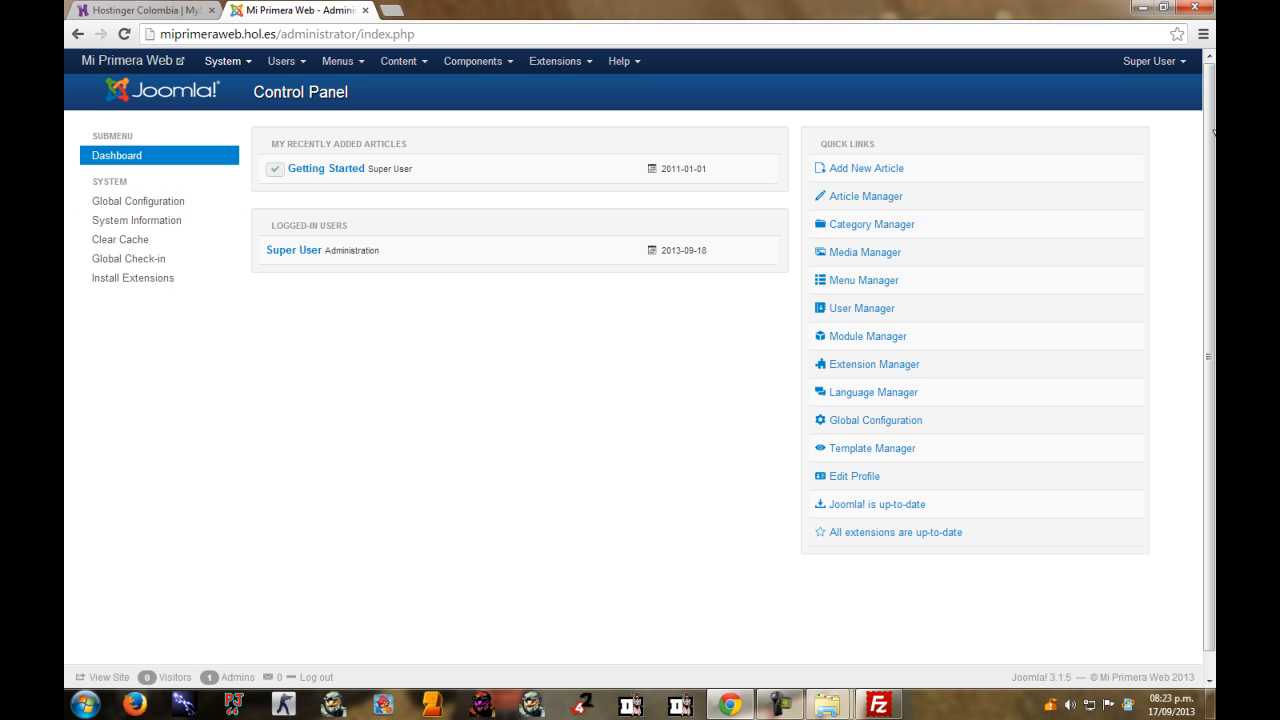
# Look through the System menu's administration options.
pyautogui.click(224, 61)
pyautogui.click(224, 61)
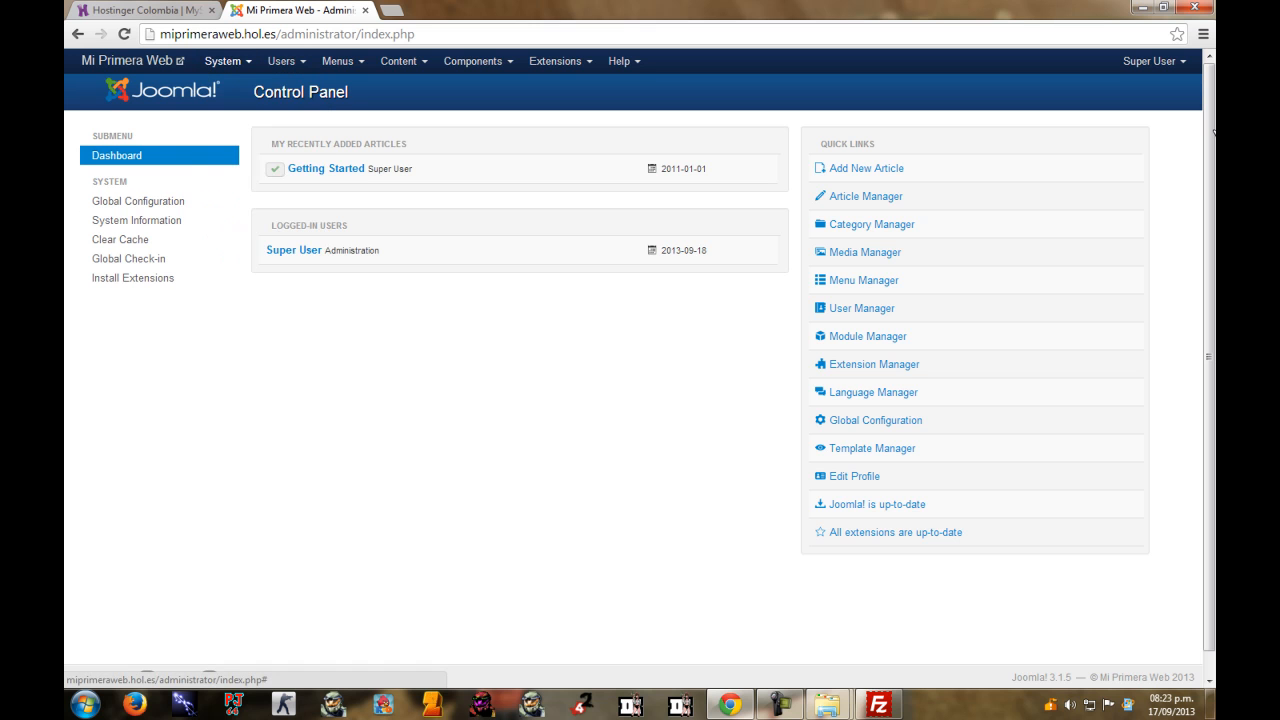
pyautogui.click(224, 61)
pyautogui.click(228, 61)
pyautogui.click(228, 61)
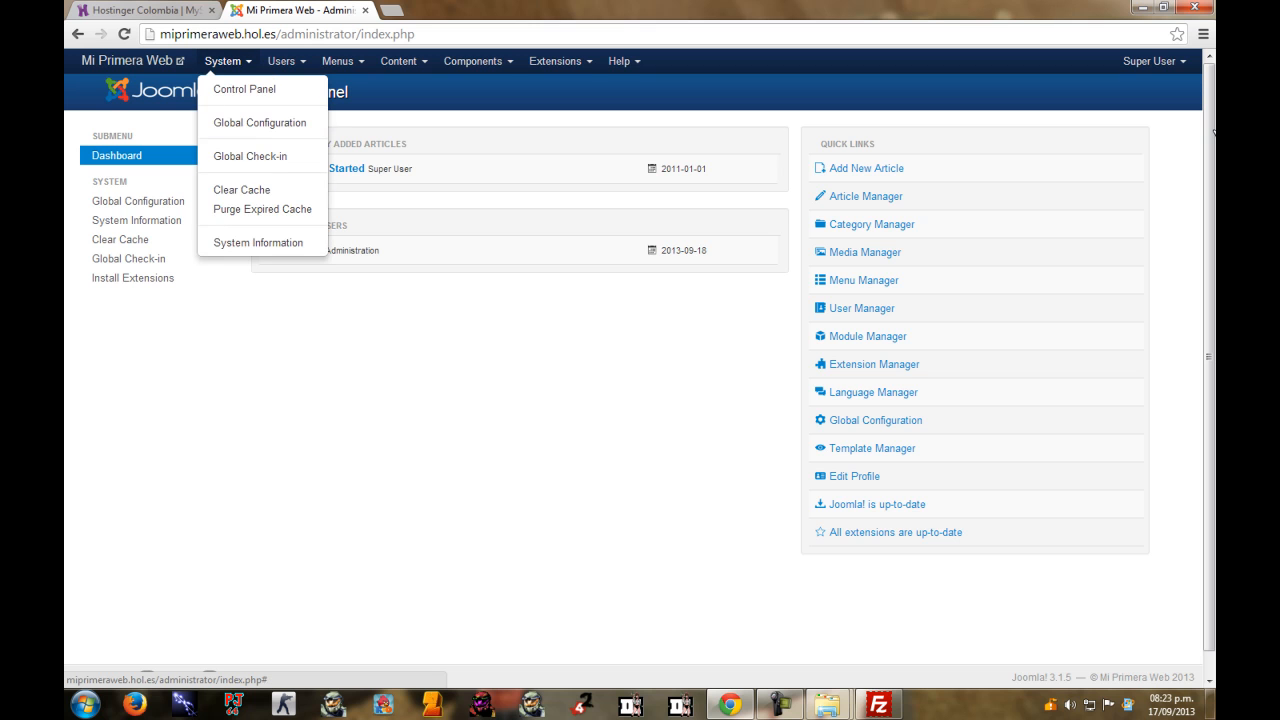
# Browse the Users, Menus, Content, Components and Extensions menus, then close them without choosing anything.
pyautogui.click(281, 61)
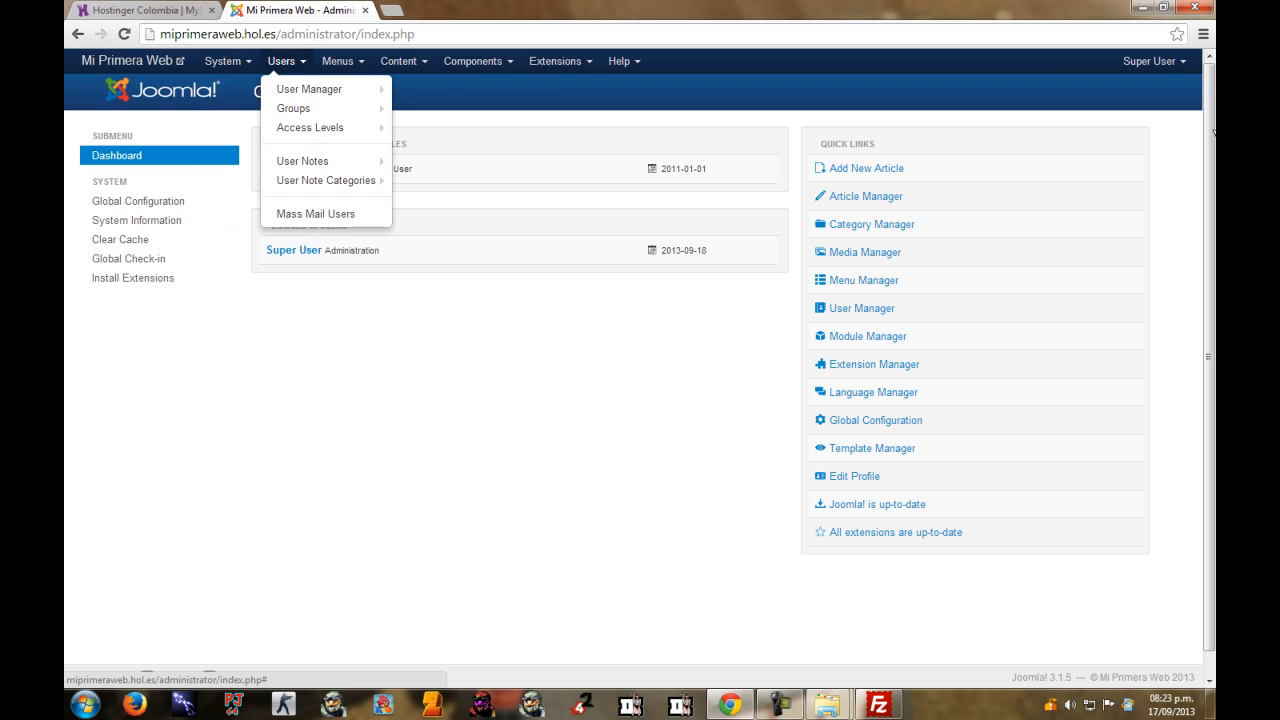
pyautogui.click(337, 61)
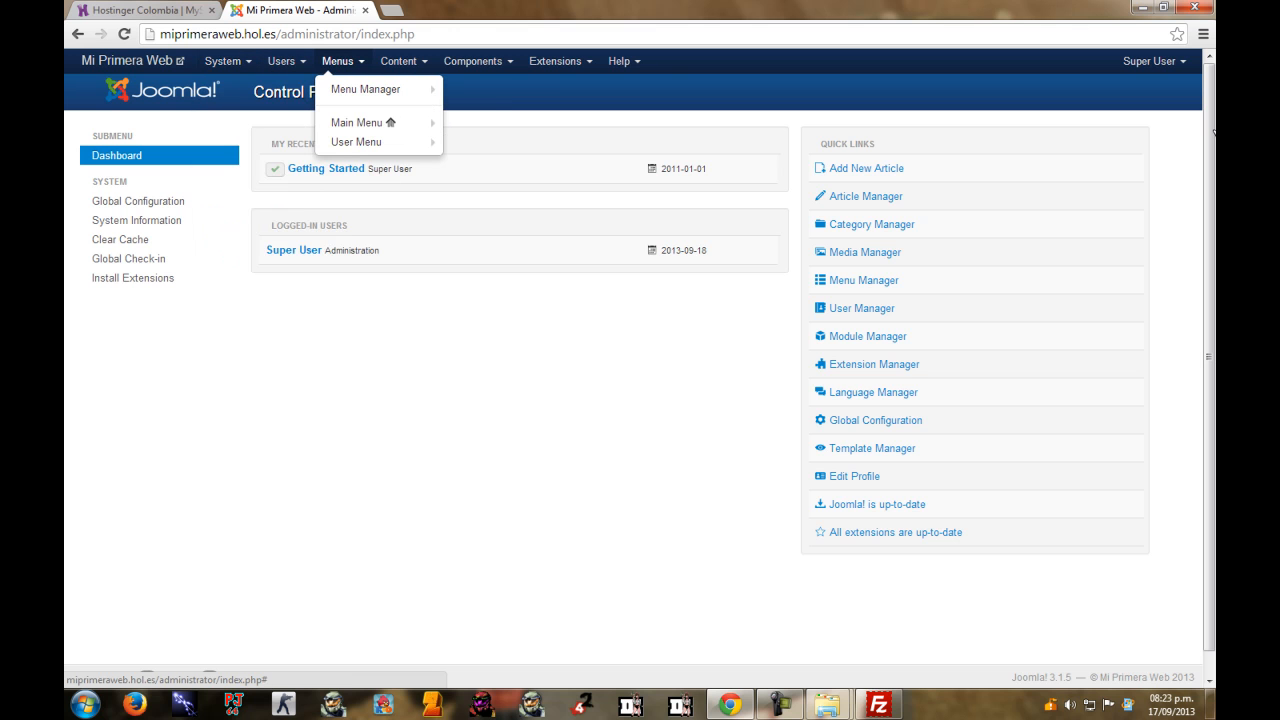
pyautogui.click(398, 61)
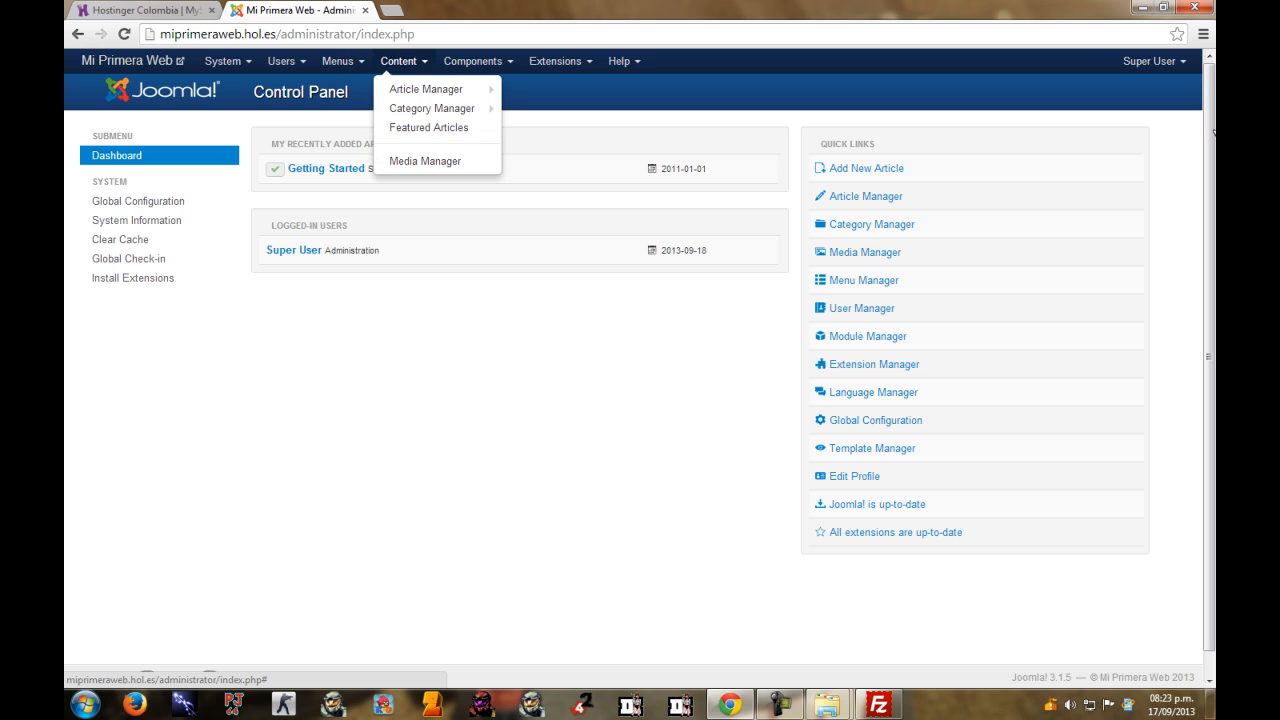
pyautogui.click(337, 61)
pyautogui.click(398, 61)
pyautogui.click(337, 61)
pyautogui.moveTo(400, 62)
pyautogui.moveTo(426, 89)
pyautogui.moveTo(473, 61)
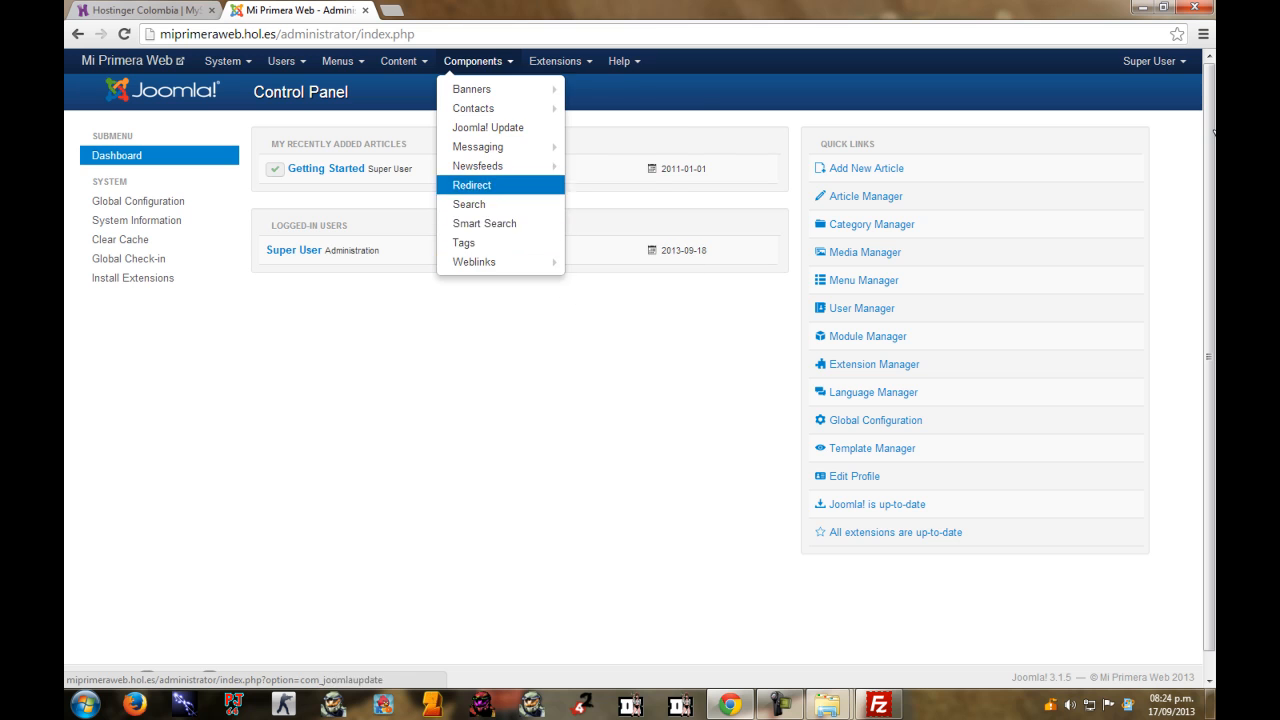
pyautogui.moveTo(556, 61)
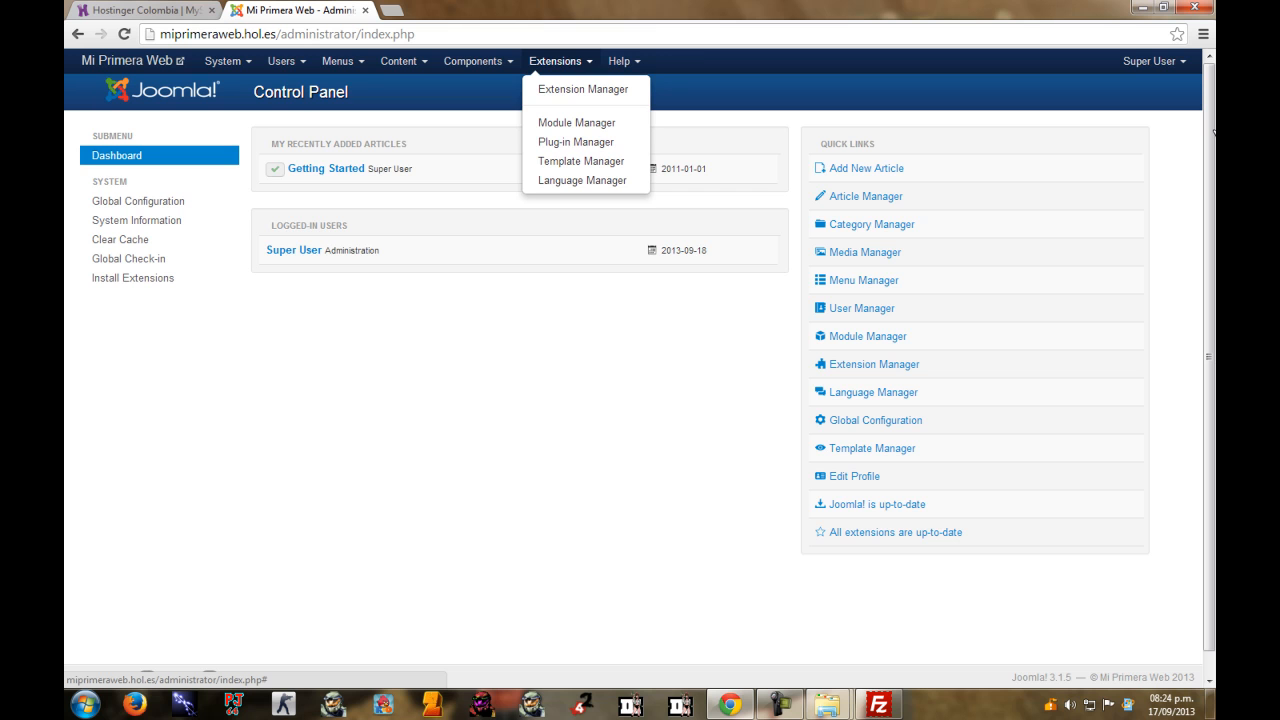
pyautogui.click(590, 340)
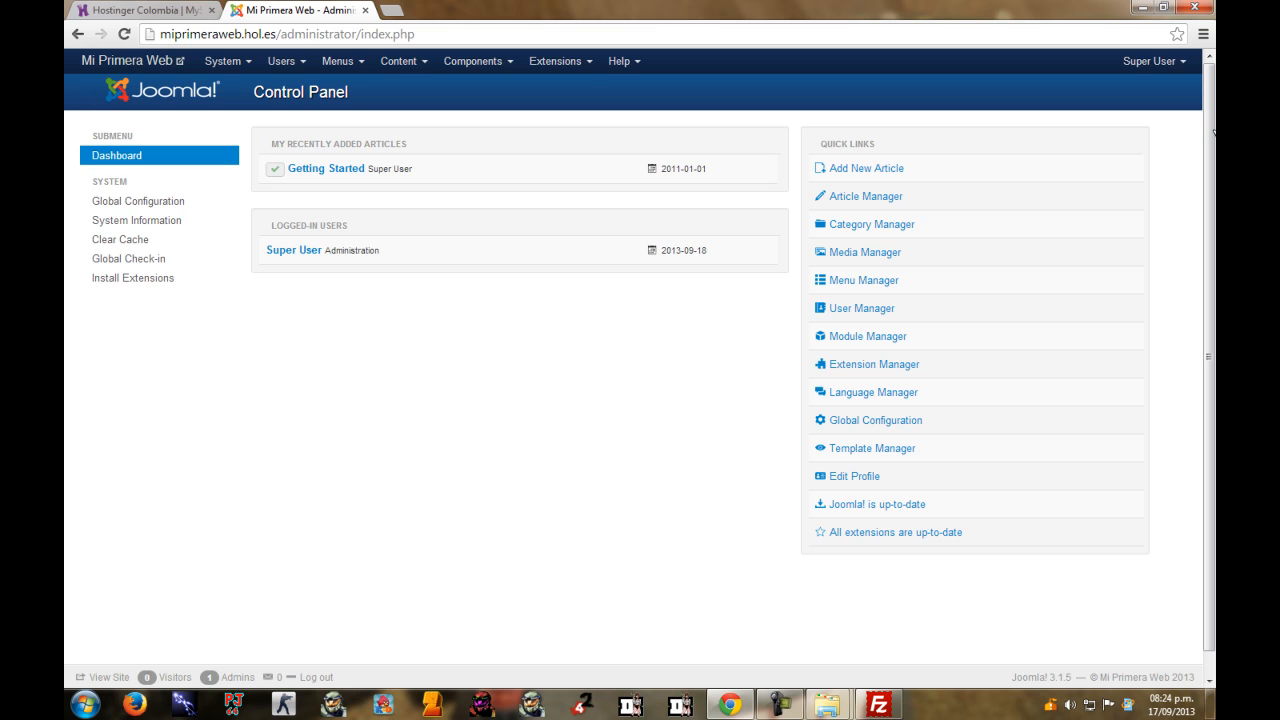
# Open the Global Configuration page and scroll through its settings.
pyautogui.click(138, 201)
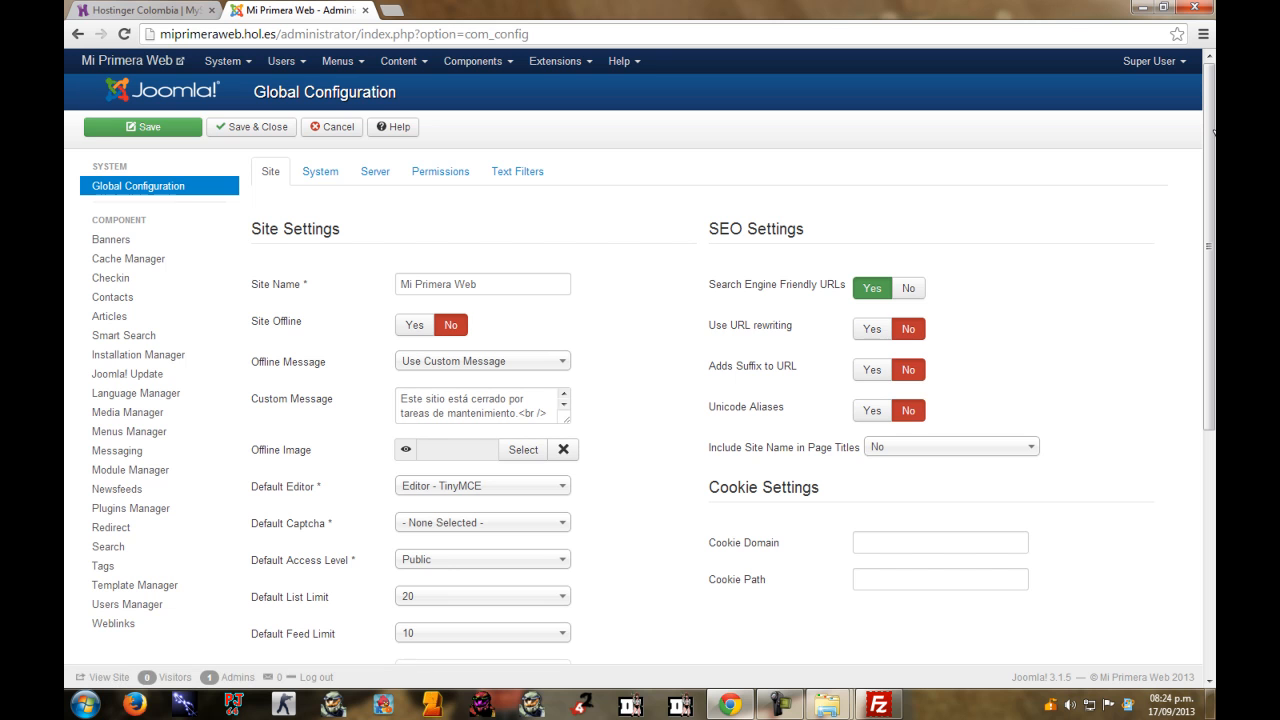
pyautogui.scroll(-3, 1213, 130)
pyautogui.scroll(3, 1213, 130)
pyautogui.scroll(-3, 1213, 131)
pyautogui.scroll(3, 1213, 131)
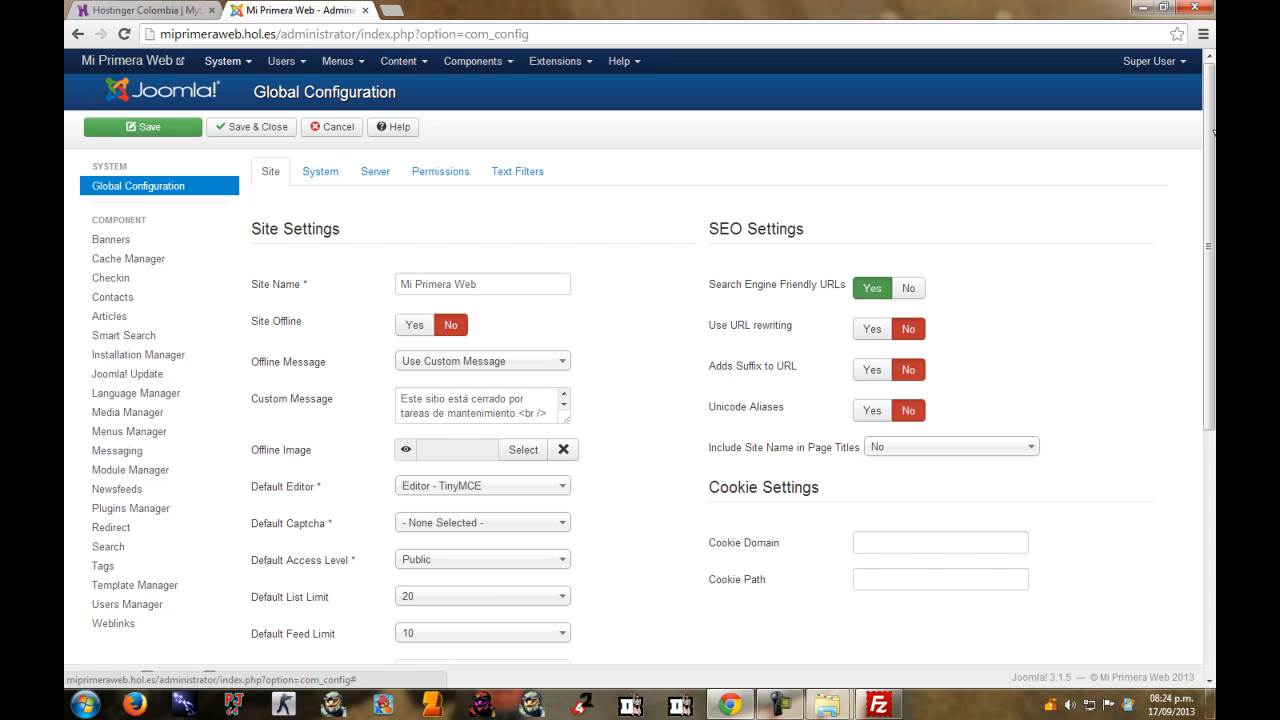
# Copy the domain miprimeraweb.hol.es from the address bar and show the desktop.
pyautogui.moveTo(161, 34); pyautogui.dragTo(276, 34)
pyautogui.rightClick(252, 38)
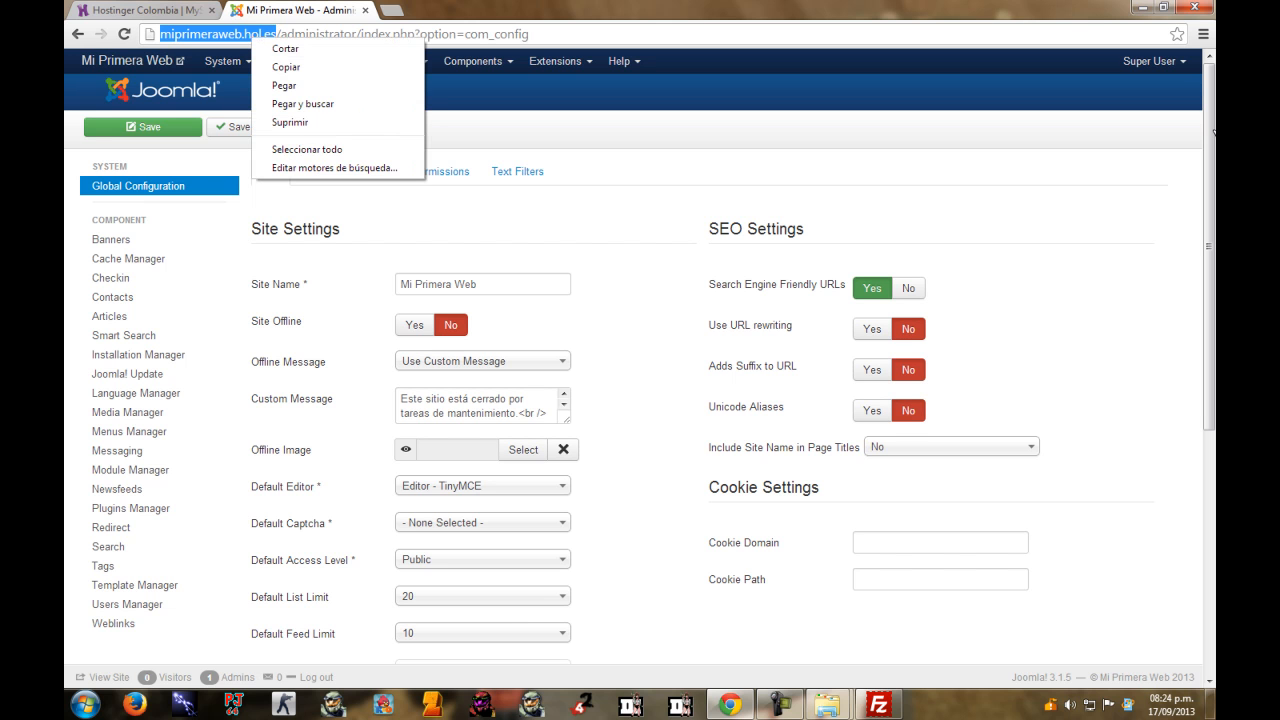
pyautogui.click(286, 66)
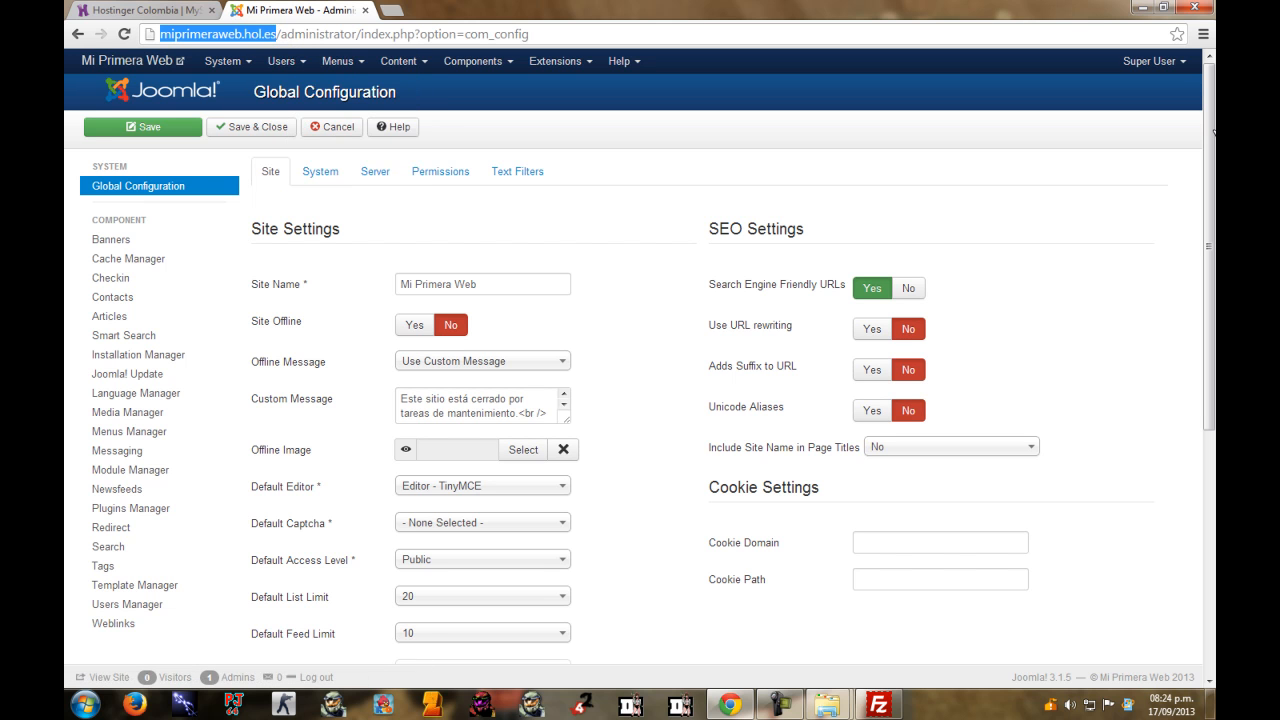
pyautogui.click(281, 34)
pyautogui.click(1208, 703)
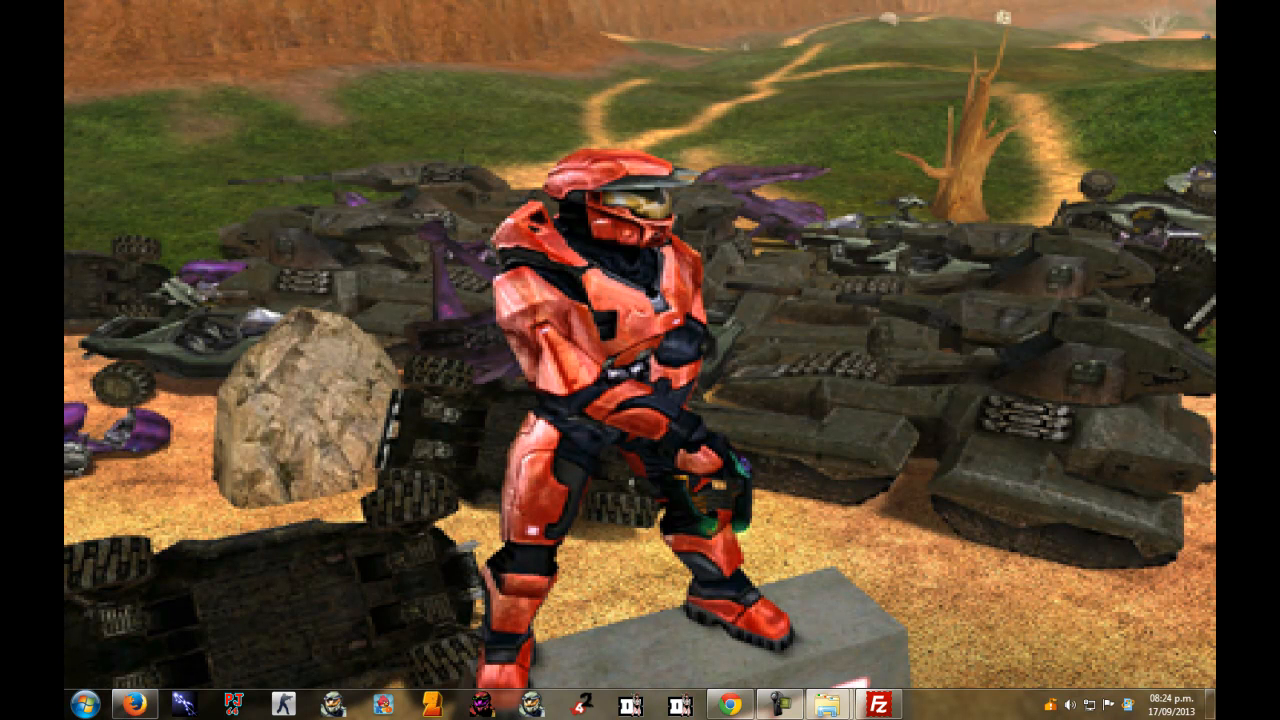
pyautogui.click(134, 704)
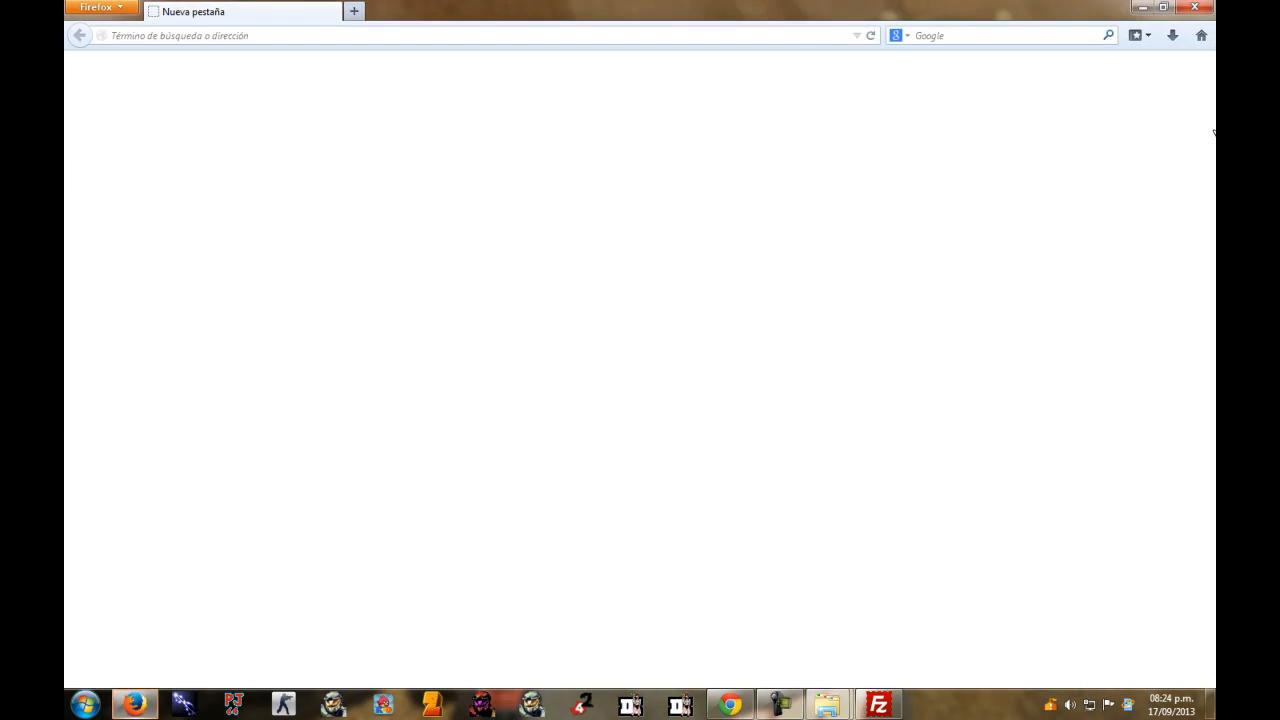
pyautogui.hotkey('ctrl', 'l')
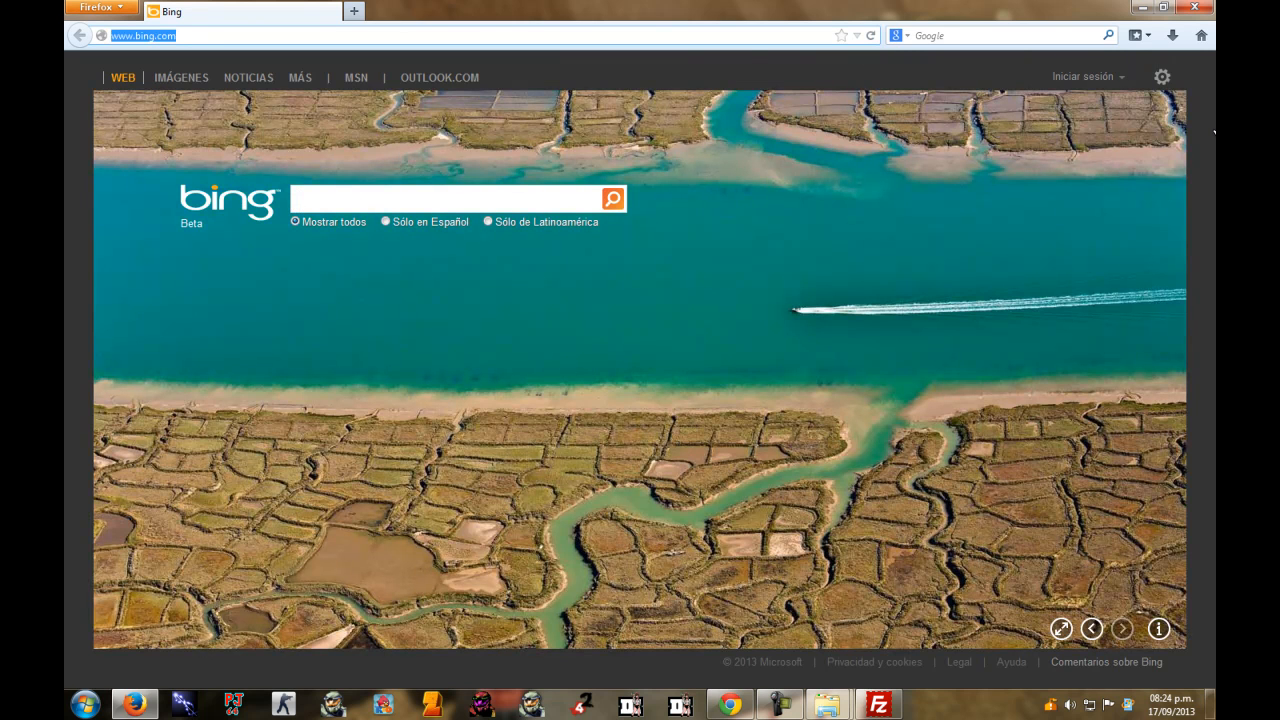
pyautogui.hotkey('ctrl', 'v')
pyautogui.press('Return')
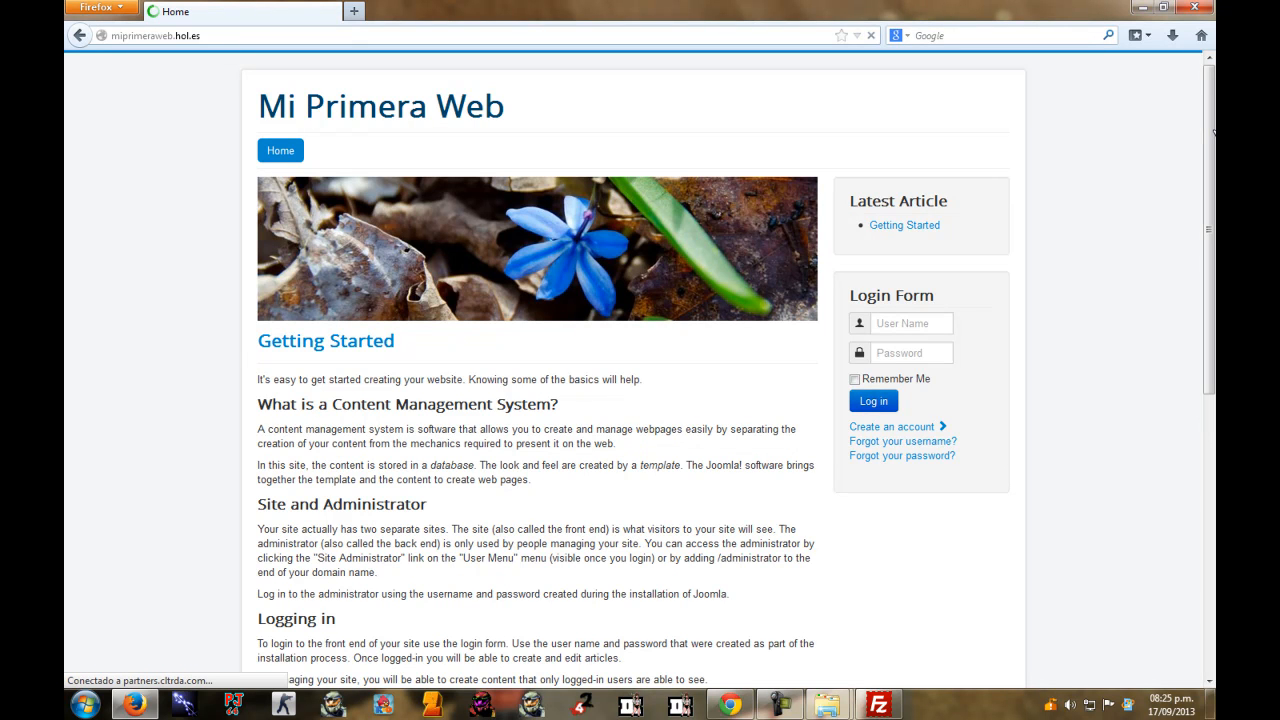
pyautogui.scroll(-8, 1213, 131)
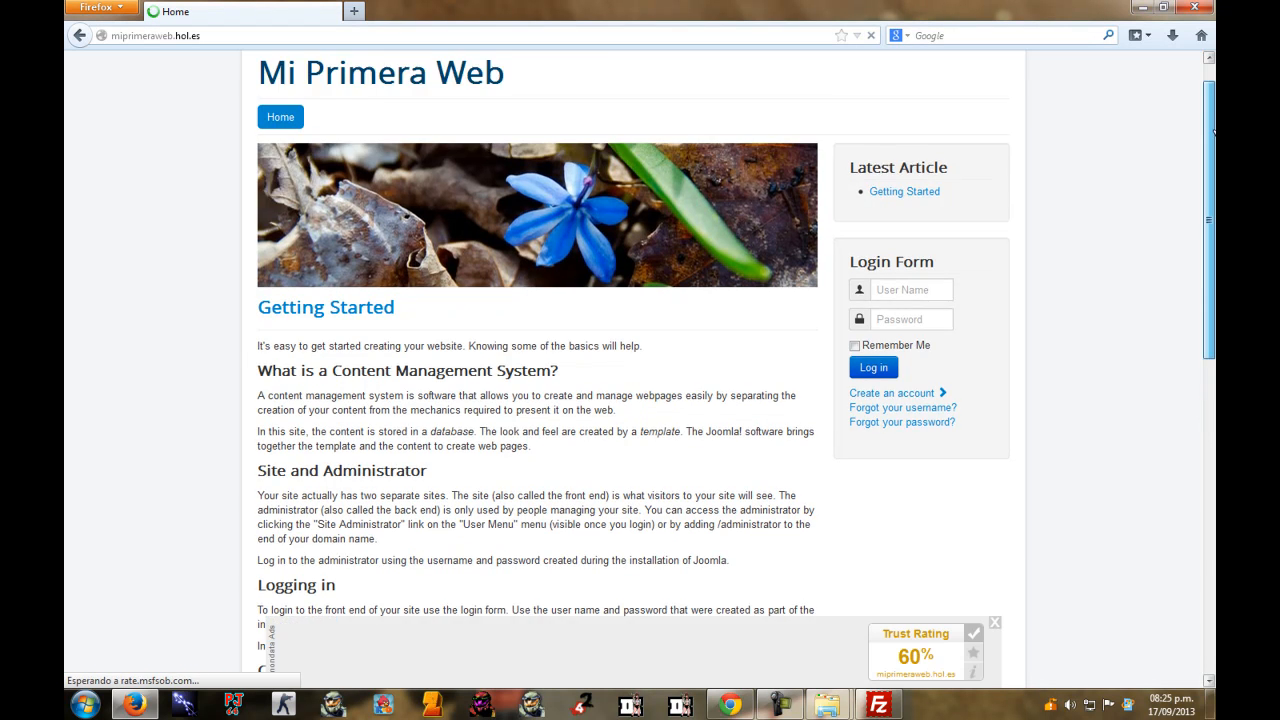
pyautogui.scroll(8, 1213, 131)
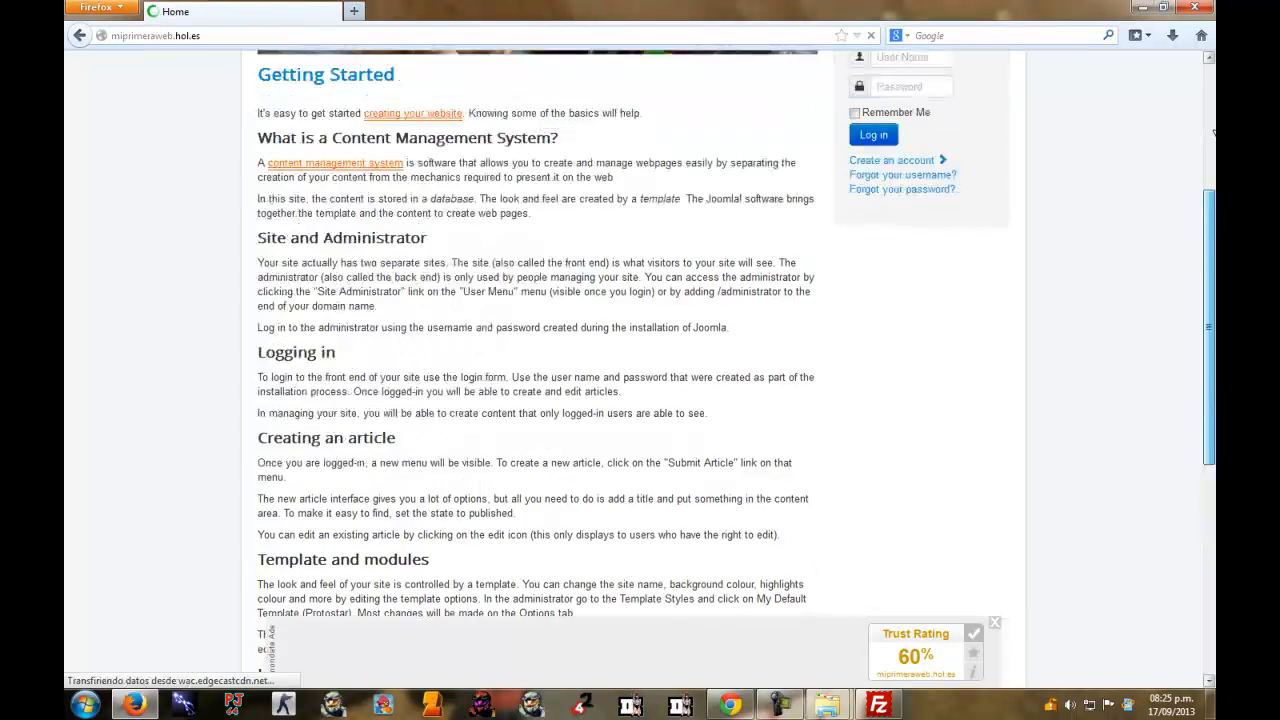
pyautogui.scroll(1, 1213, 131)
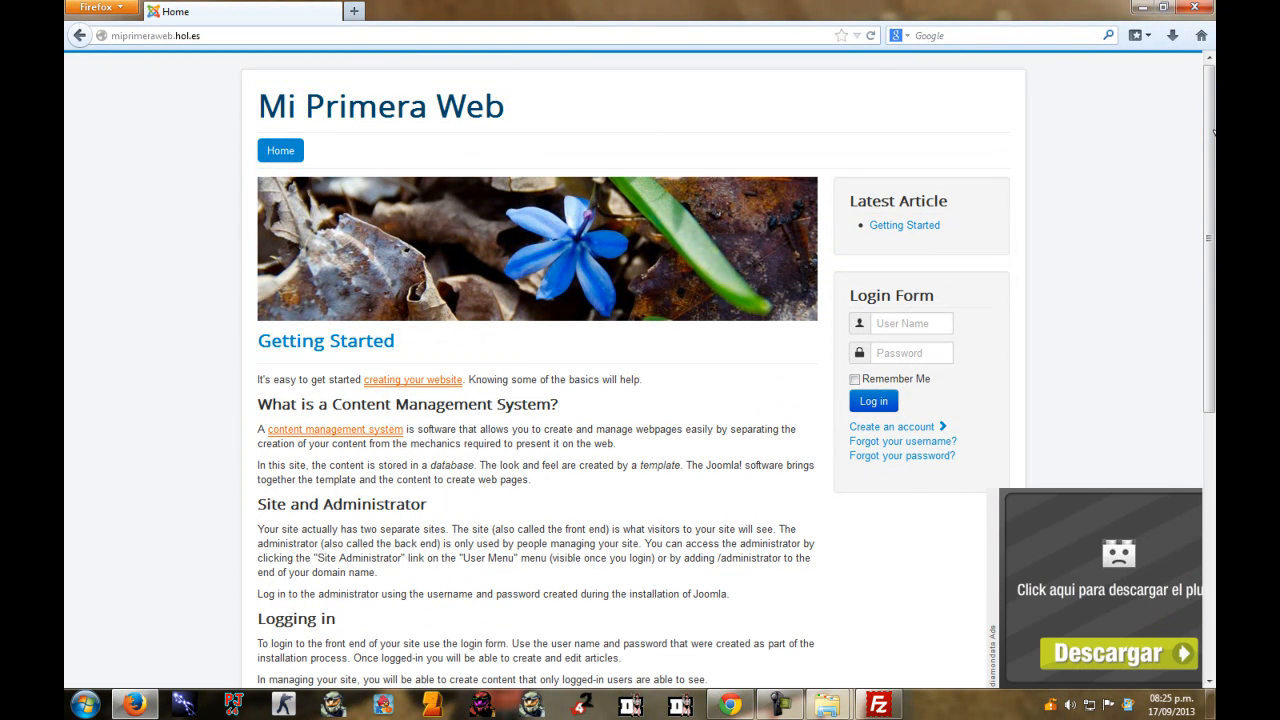
pyautogui.press('super+d')
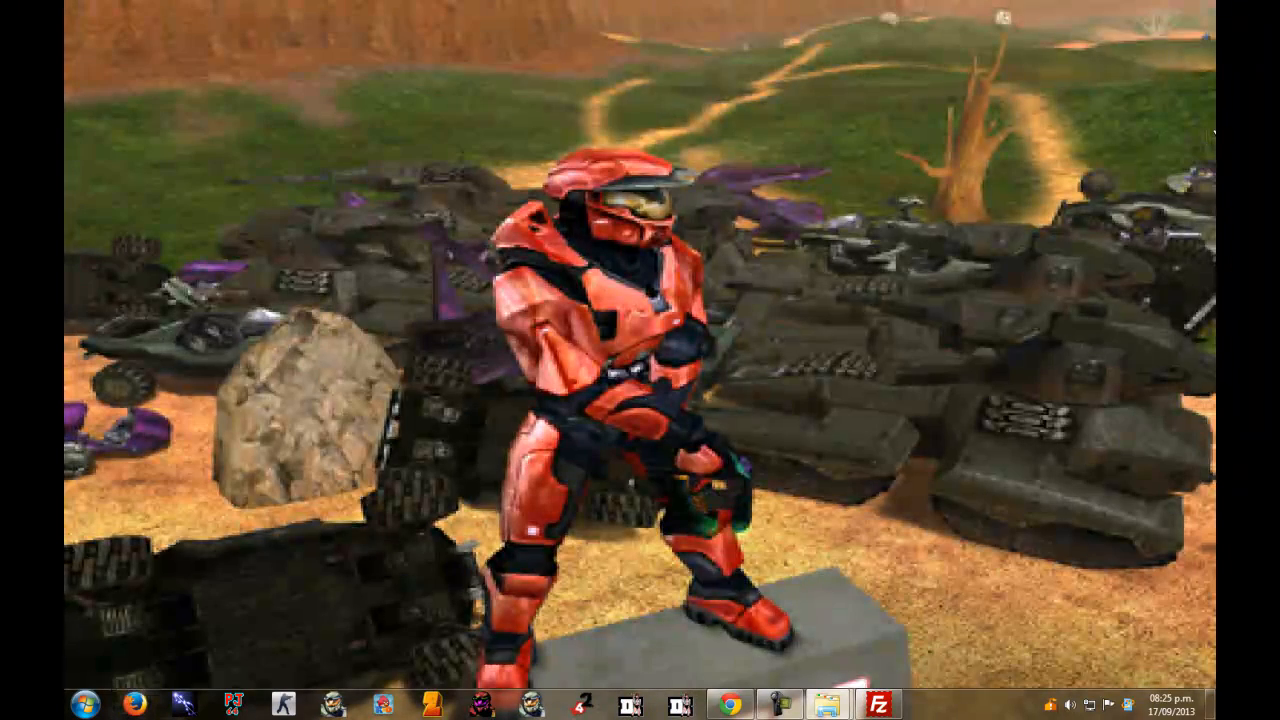
# Return to Chrome's Global Configuration Site tab, showing meta description 'Sitio web de pruebas' and site online.
pyautogui.hotkey('alt', 'Tab')
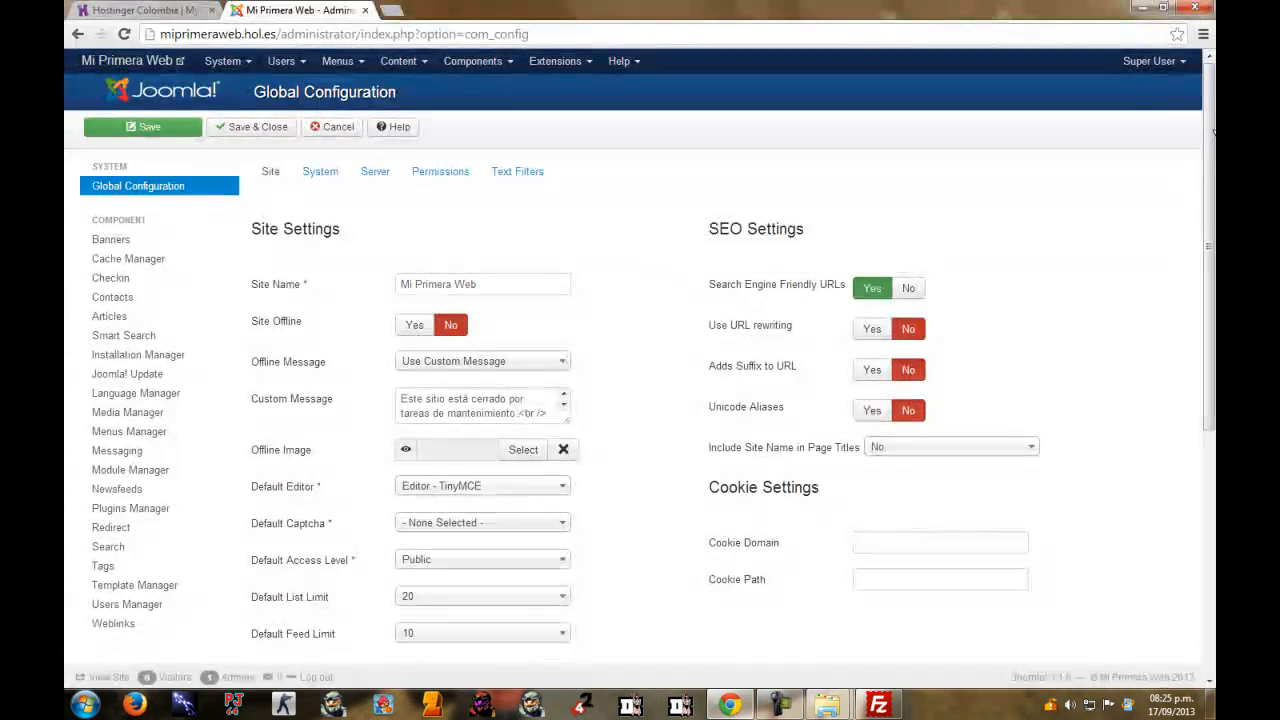
pyautogui.scroll(-5, 1213, 133)
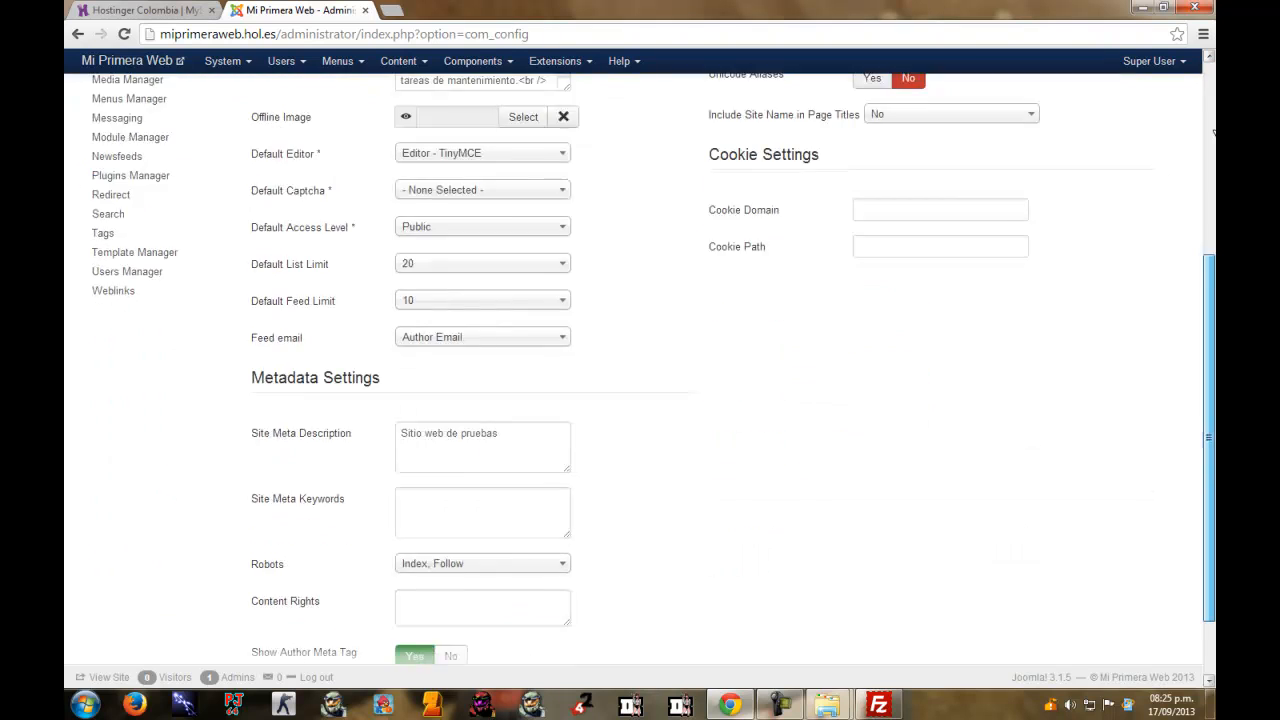
pyautogui.scroll(5, 1213, 132)
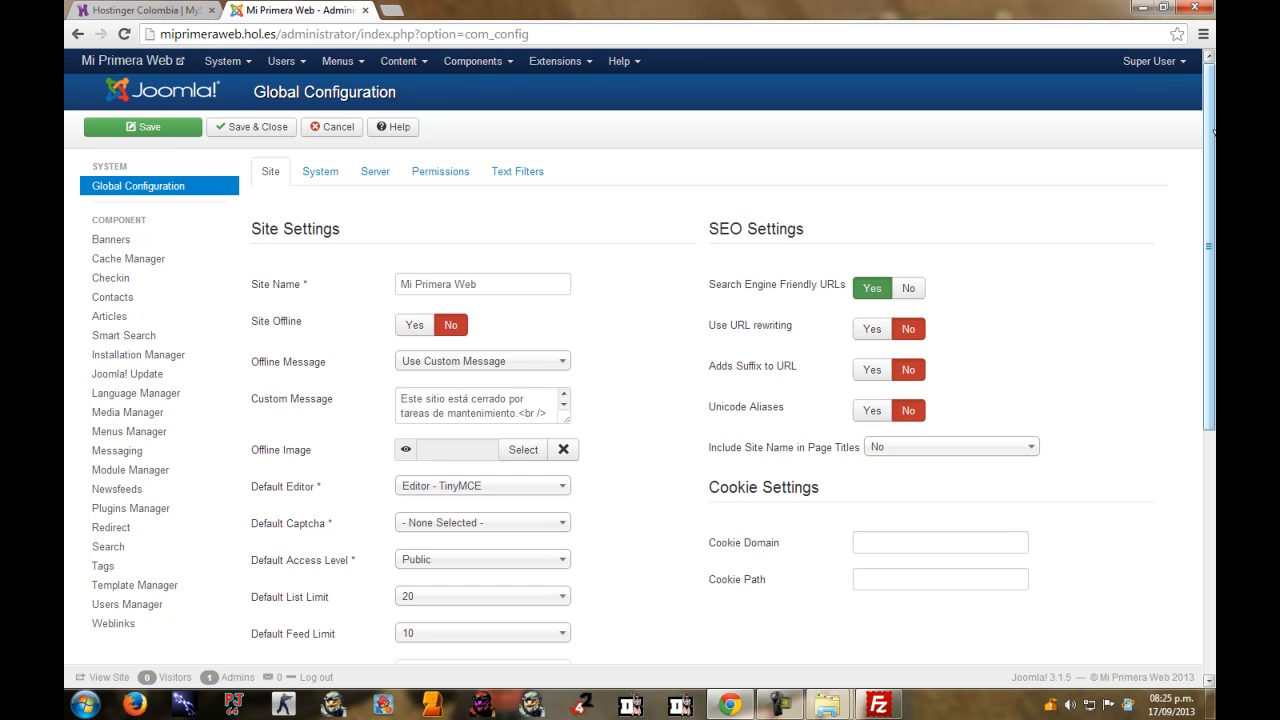
pyautogui.scroll(-3, 1214, 131)
pyautogui.scroll(3, 1214, 131)
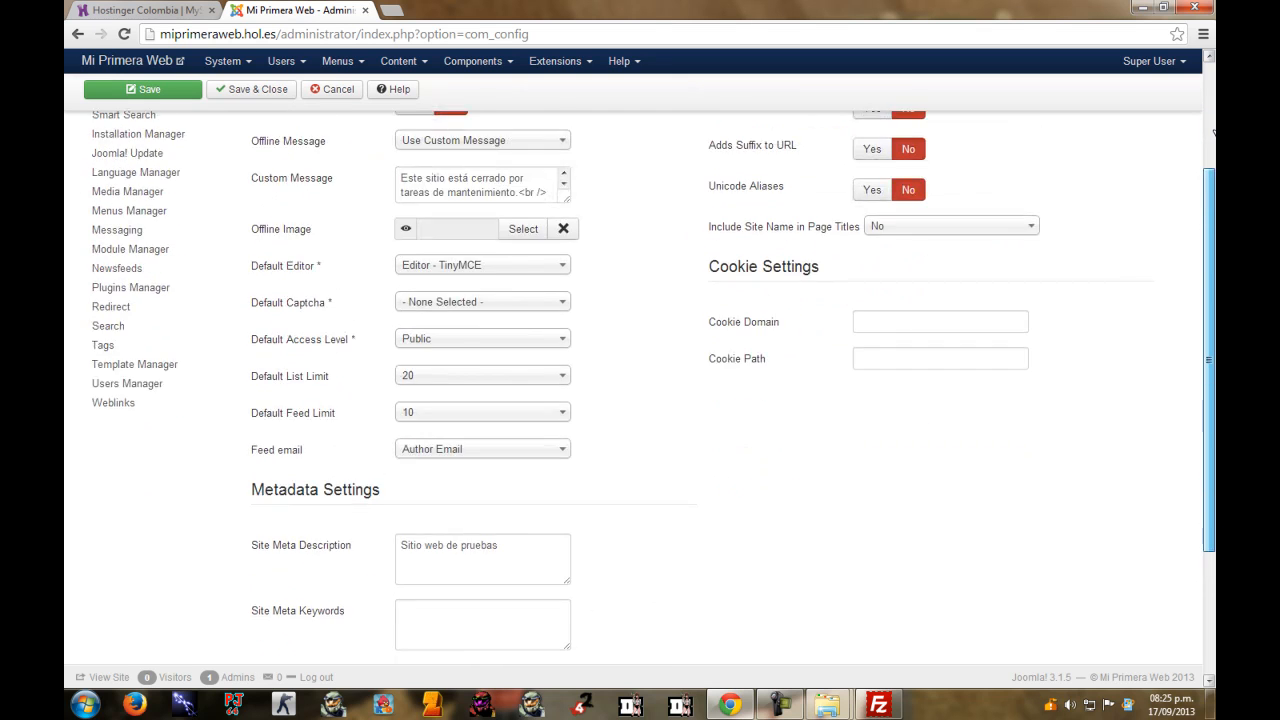